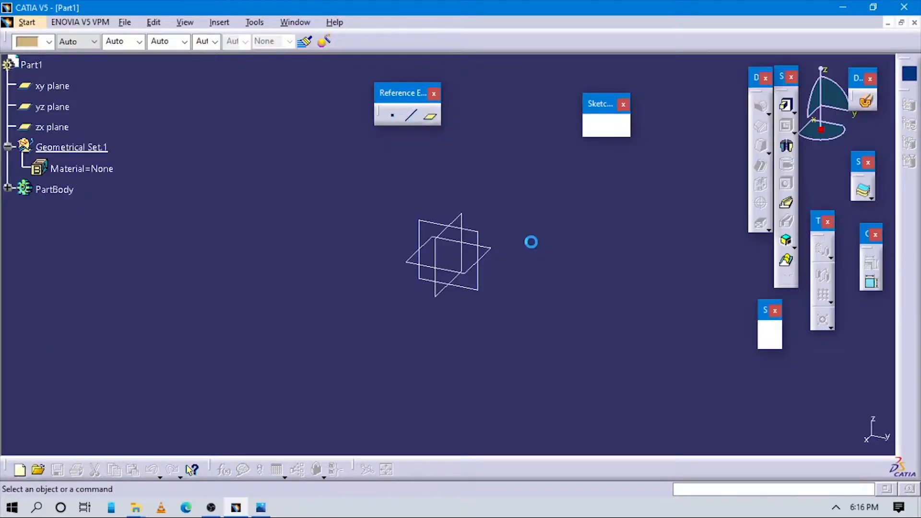
Hide the xy, yz and zx reference planes.
left_click_drag(491, 293, 540, 333)
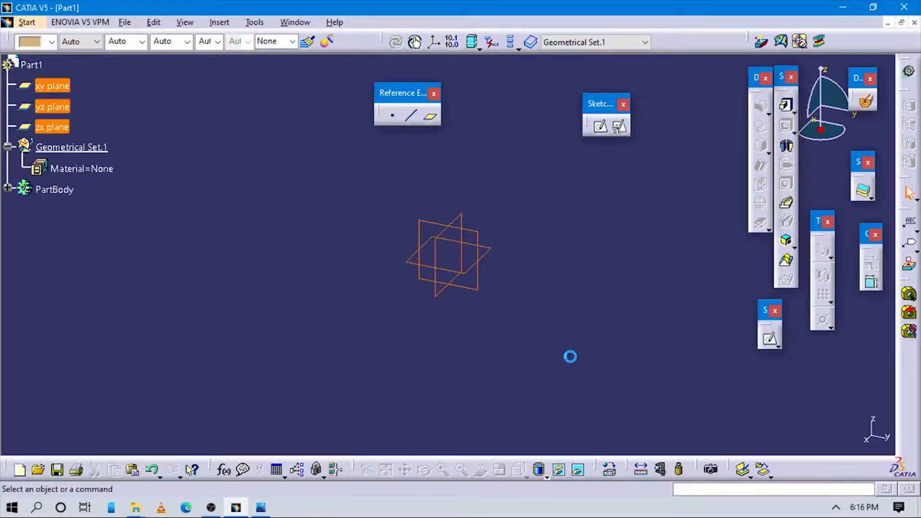
right_click(446, 225)
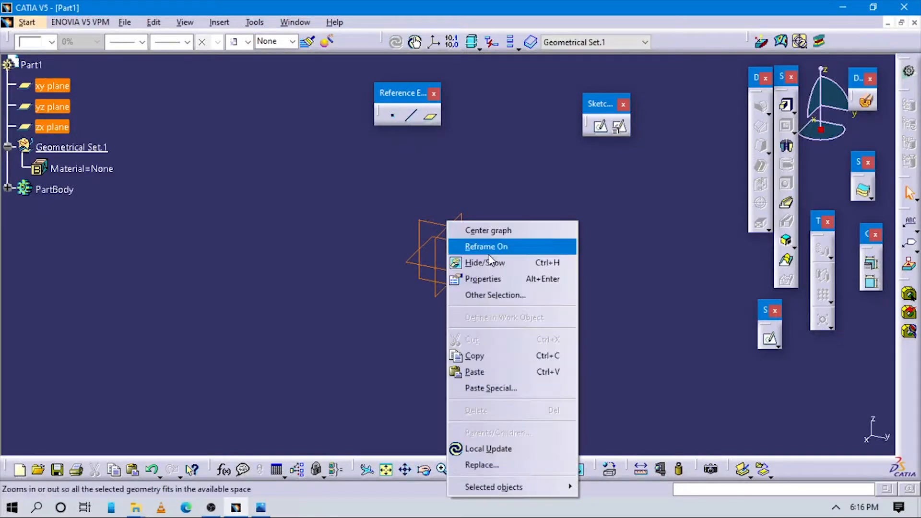
left_click(468, 262)
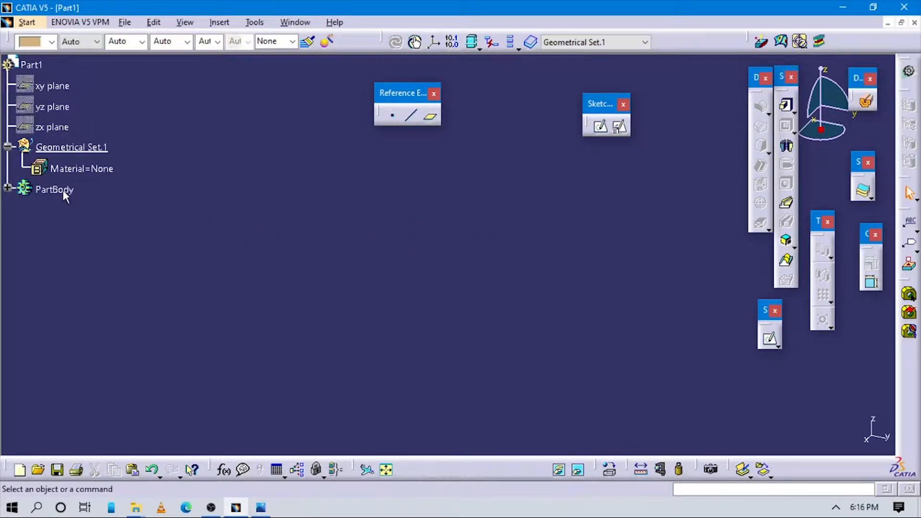
Define Geometrical Set.1 as the in-work object and create a coordinate point at X 0, Y 0, Z 0 mm.
left_click(7, 146)
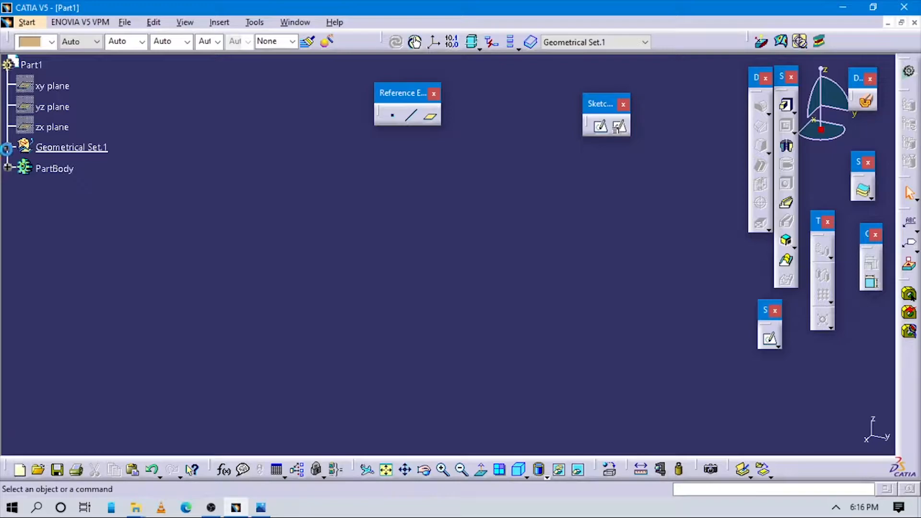
right_click(75, 155)
left_click(152, 246)
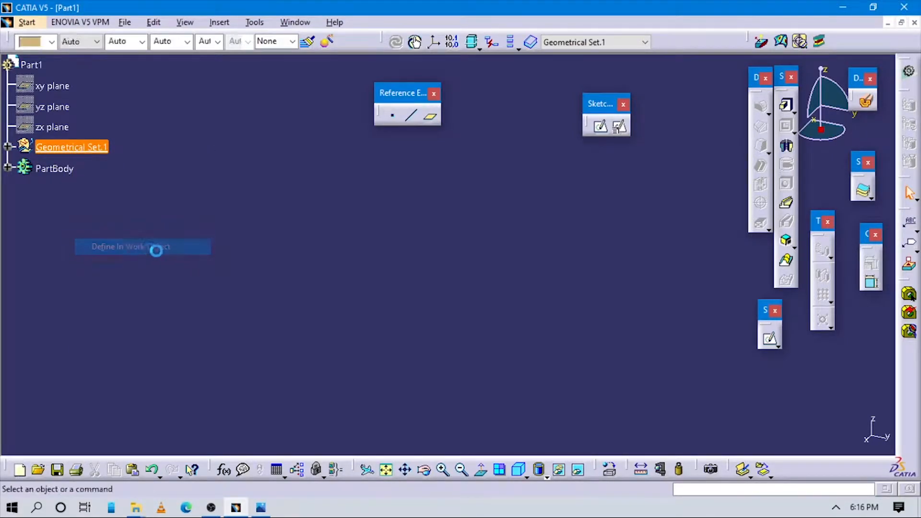
left_click(393, 116)
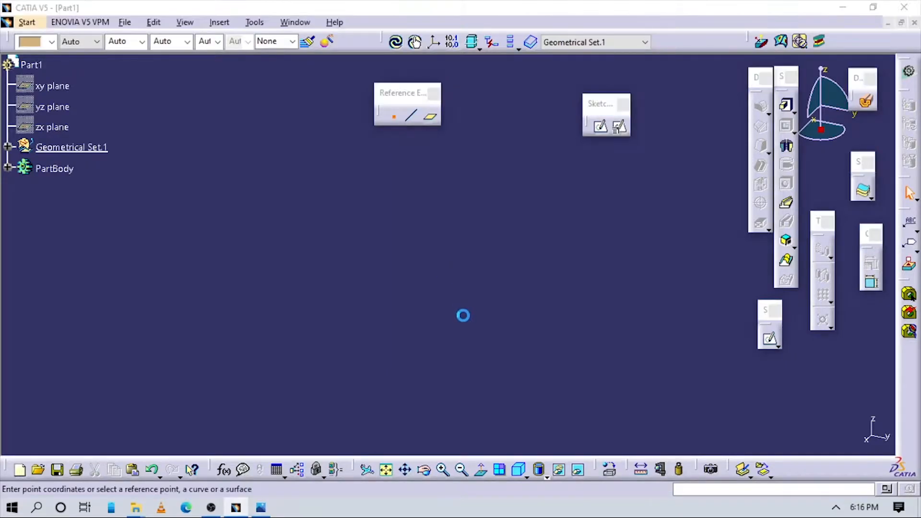
left_click_drag(219, 152, 230, 179)
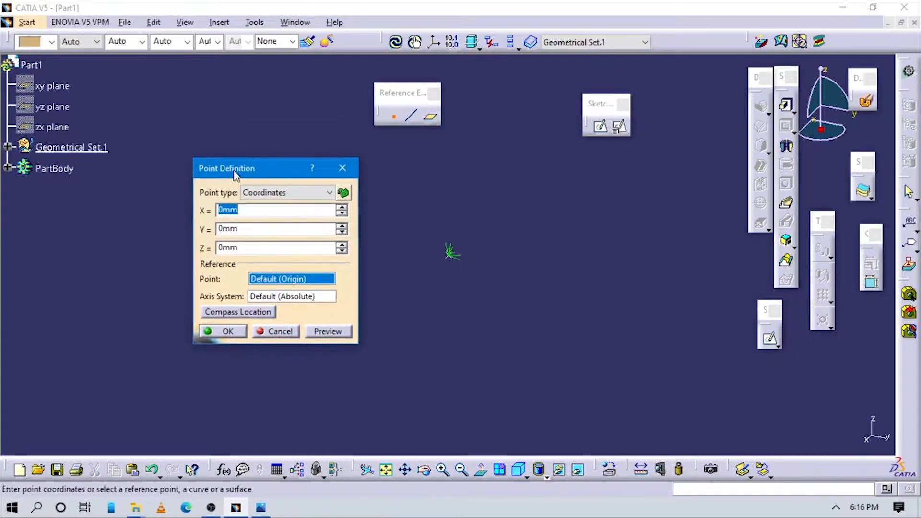
left_click(224, 329)
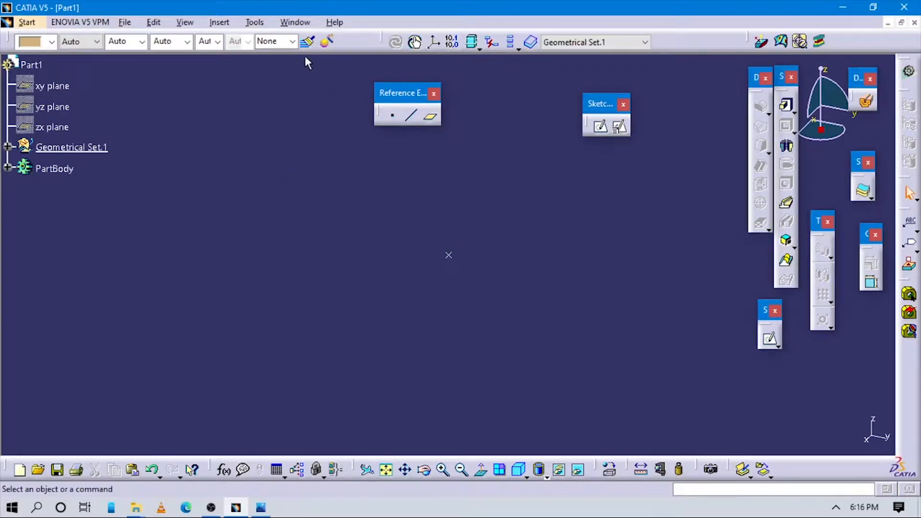
Insert a standard axis system with its origin at Point.1.
left_click(220, 23)
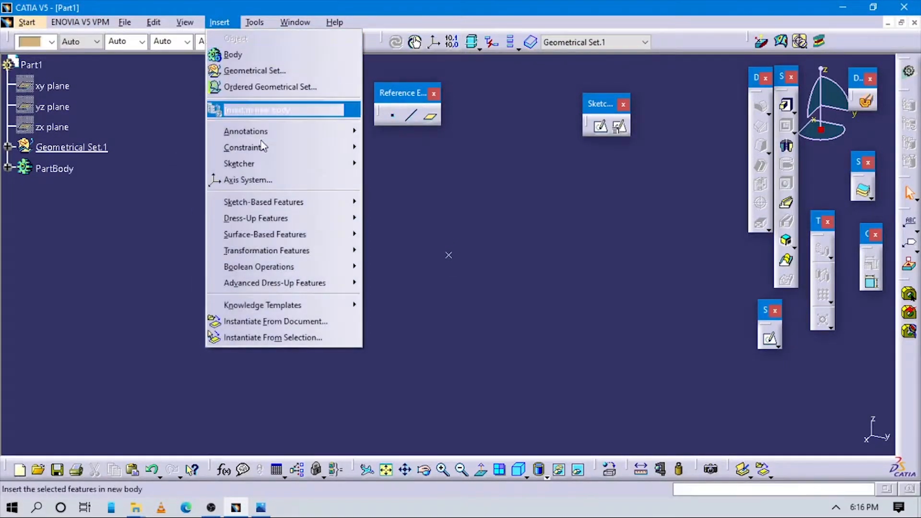
left_click(254, 178)
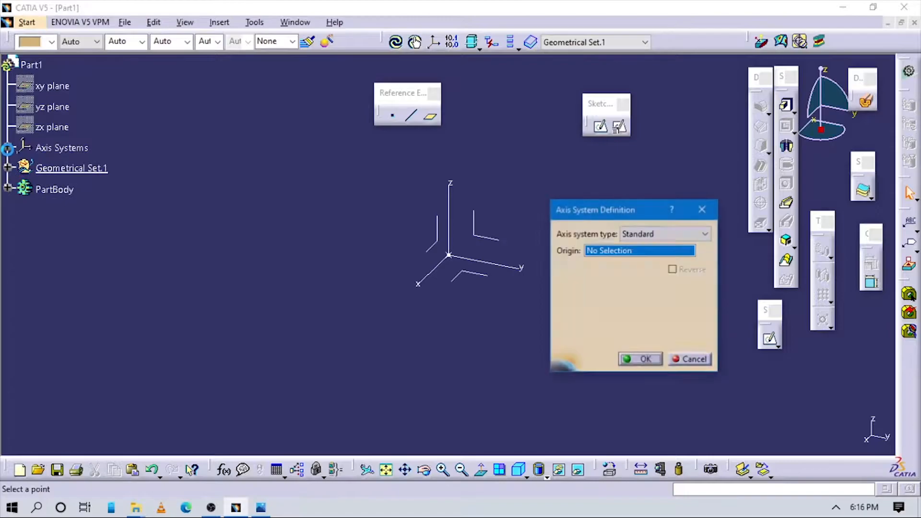
left_click(63, 209)
left_click(640, 360)
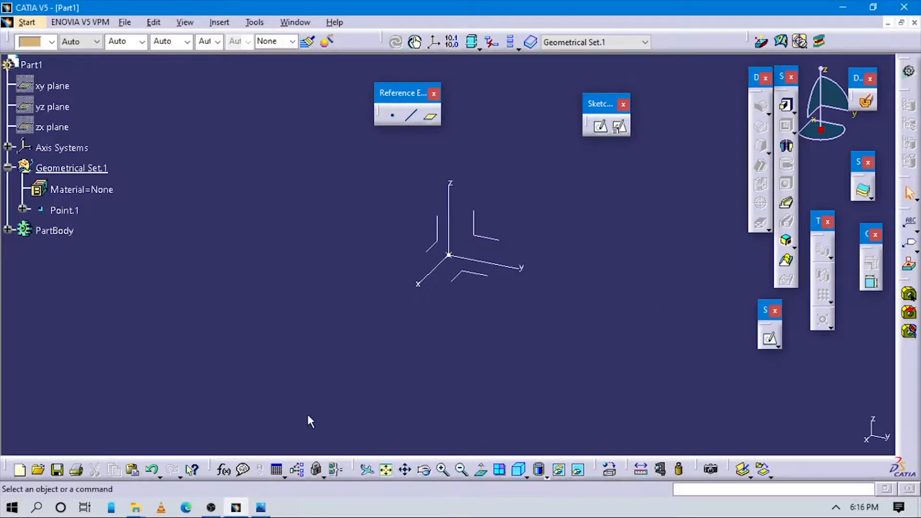
After consulting the reference drawing, create a positioned sketch on the axis system's ZX plane, with projection-point origin Point.1 and orientation parallel to the x axis.
left_click(261, 507)
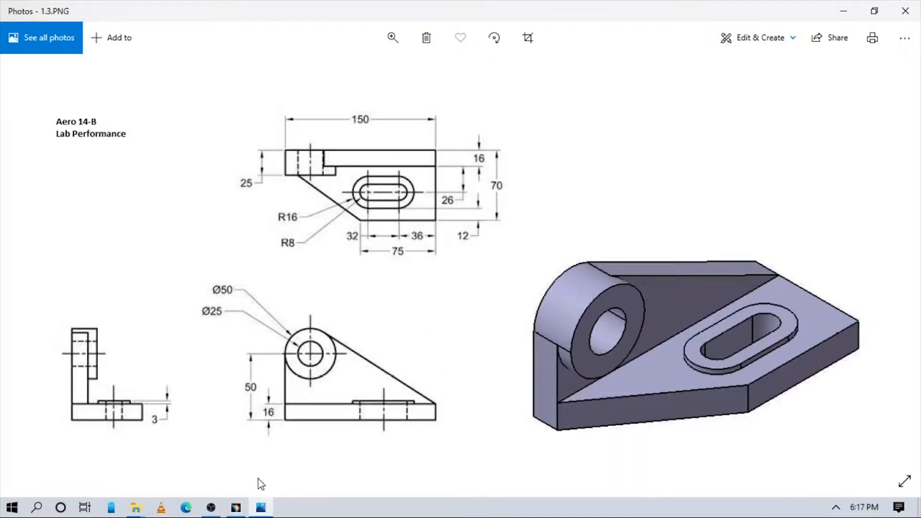
left_click(239, 508)
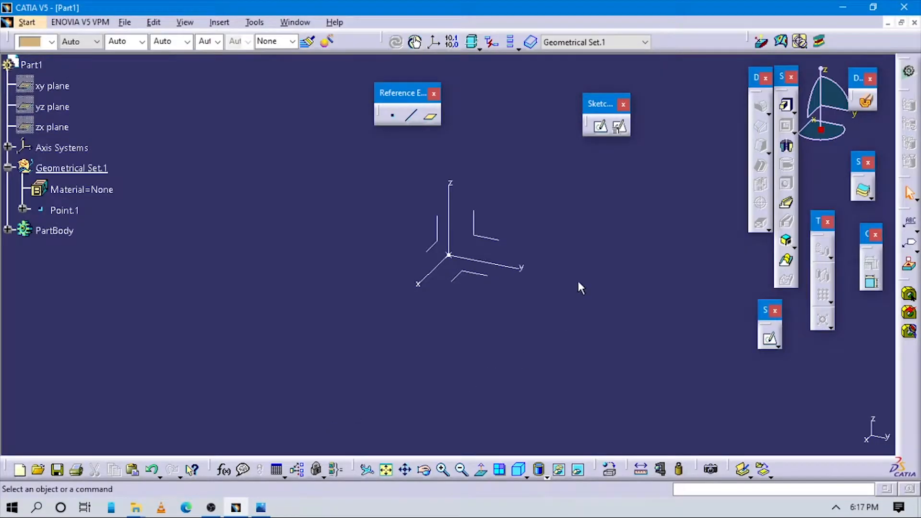
left_click(619, 126)
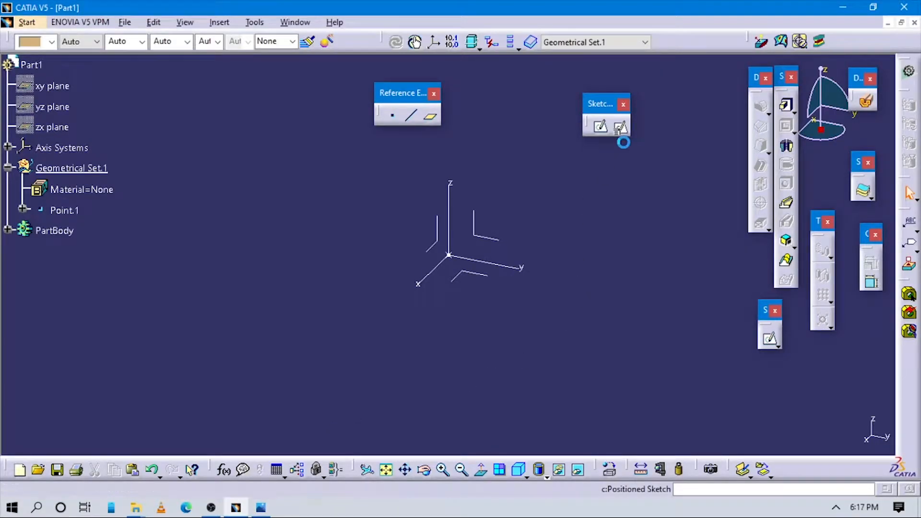
left_click(444, 241)
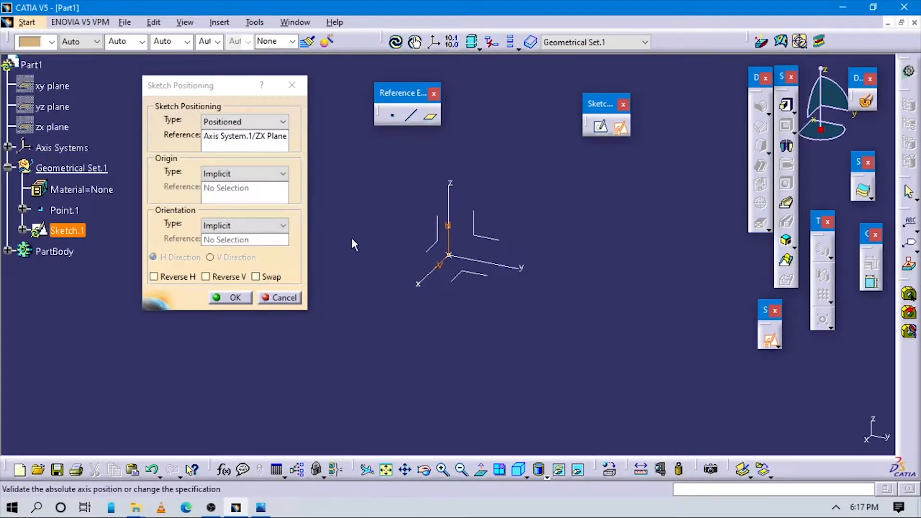
left_click(220, 174)
left_click(230, 199)
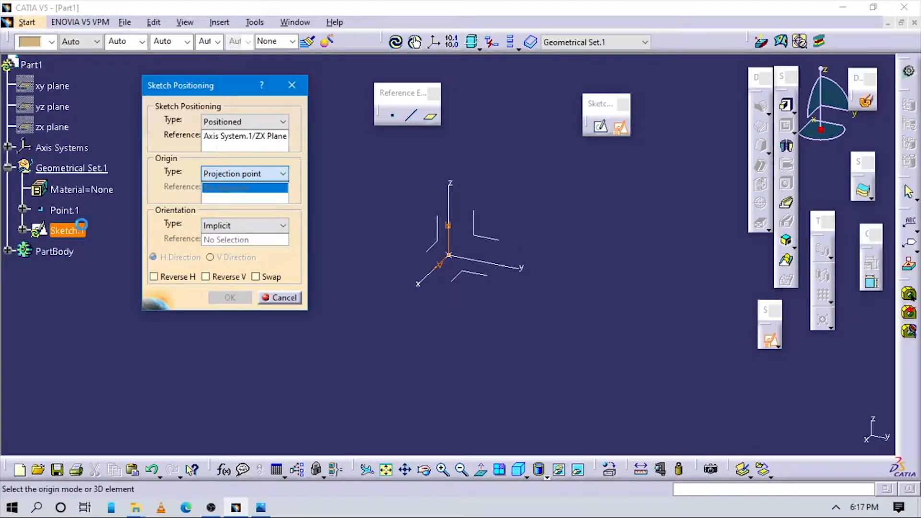
left_click(64, 210)
left_click(227, 225)
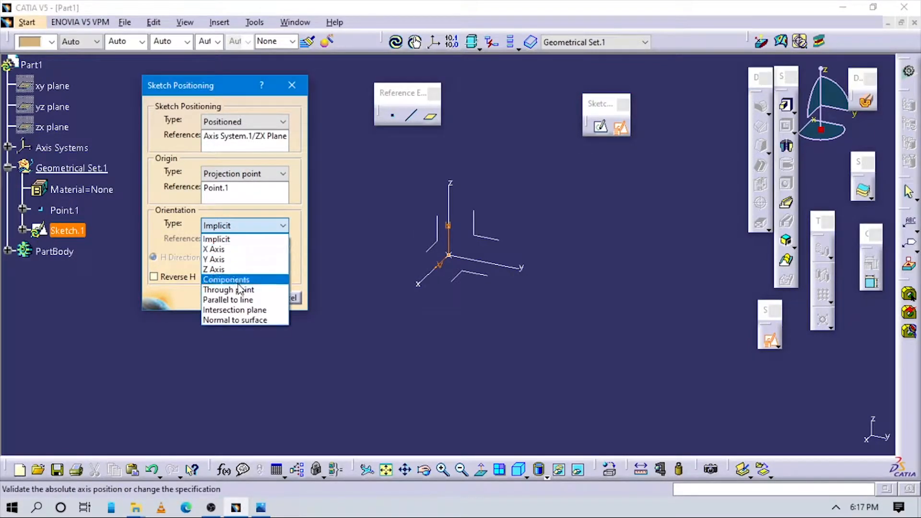
left_click(242, 304)
left_click(420, 281)
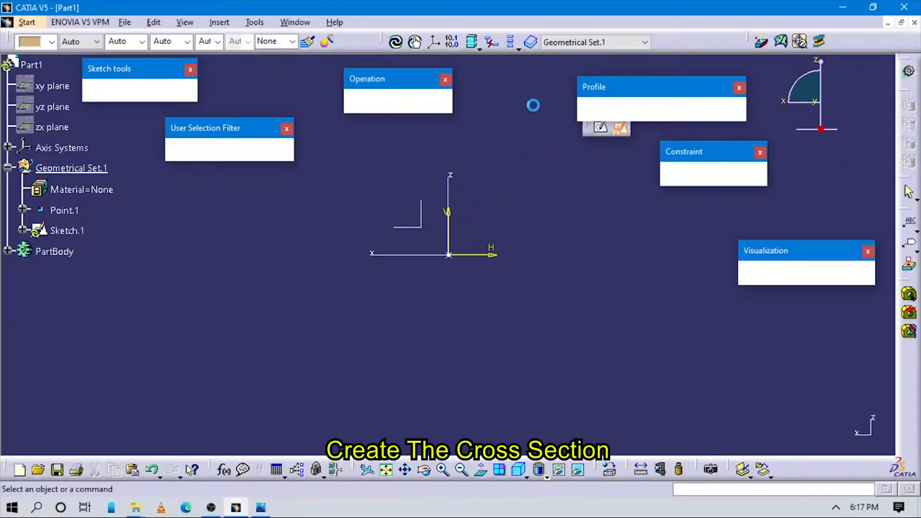
Sketch a closed right-triangle profile with a base about 210 mm long on the horizontal axis and its vertical side at the negative-H end.
left_click(595, 110)
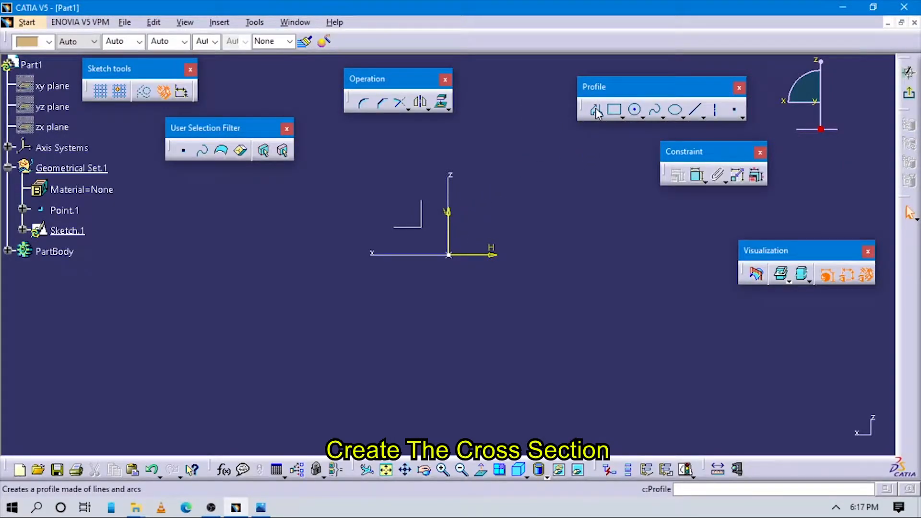
left_click(596, 112)
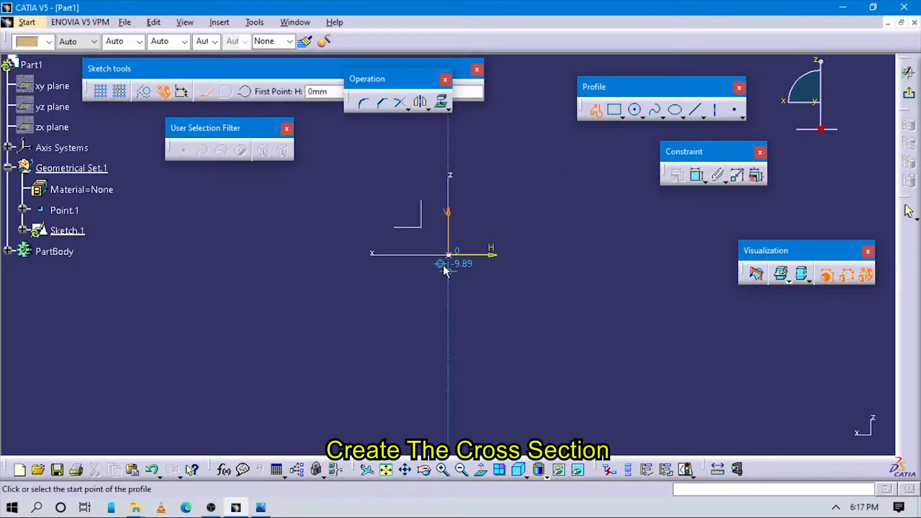
left_click(311, 250)
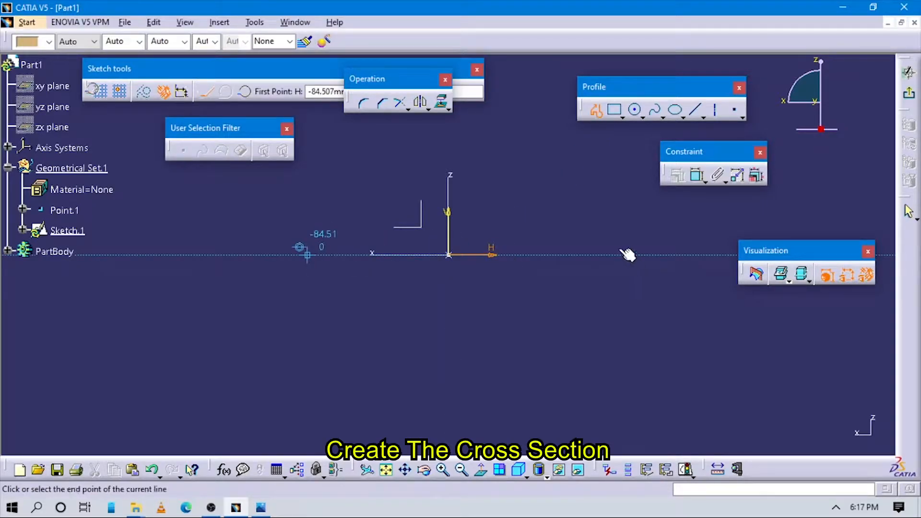
middle_click_drag(567, 175, 560, 264)
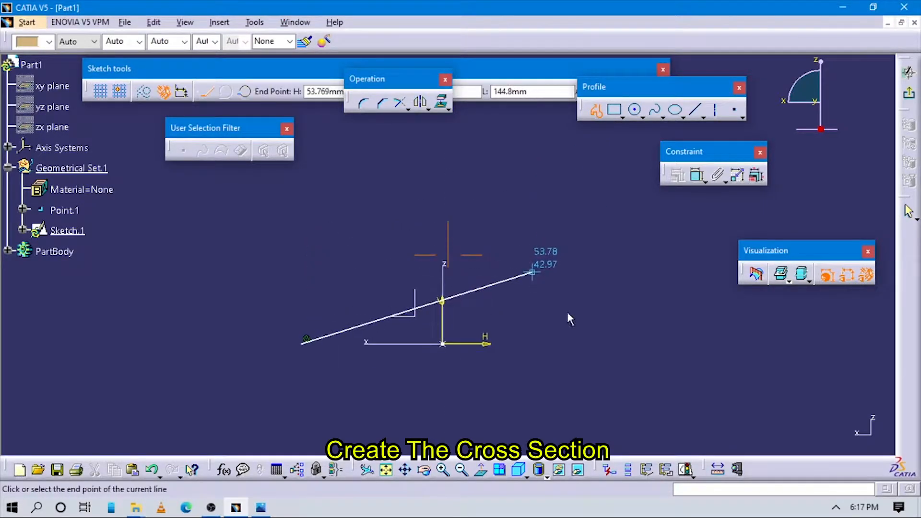
left_click(651, 343)
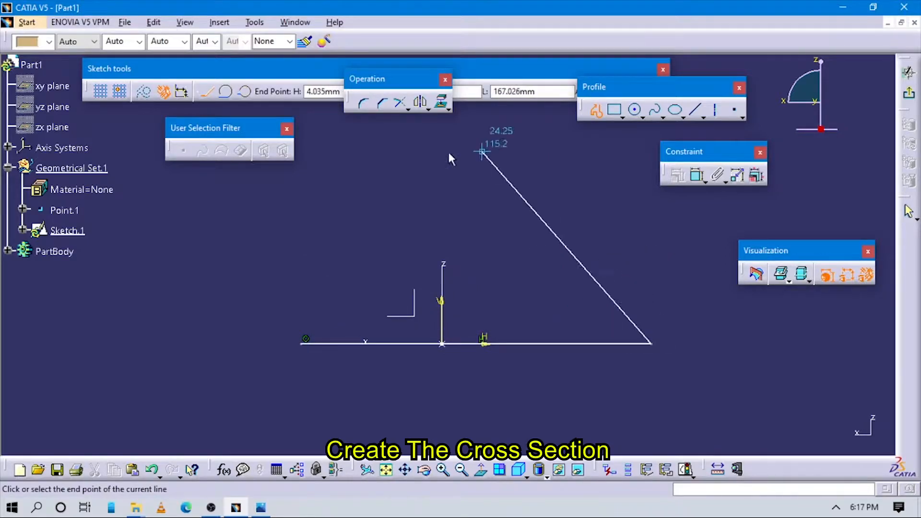
left_click(300, 185)
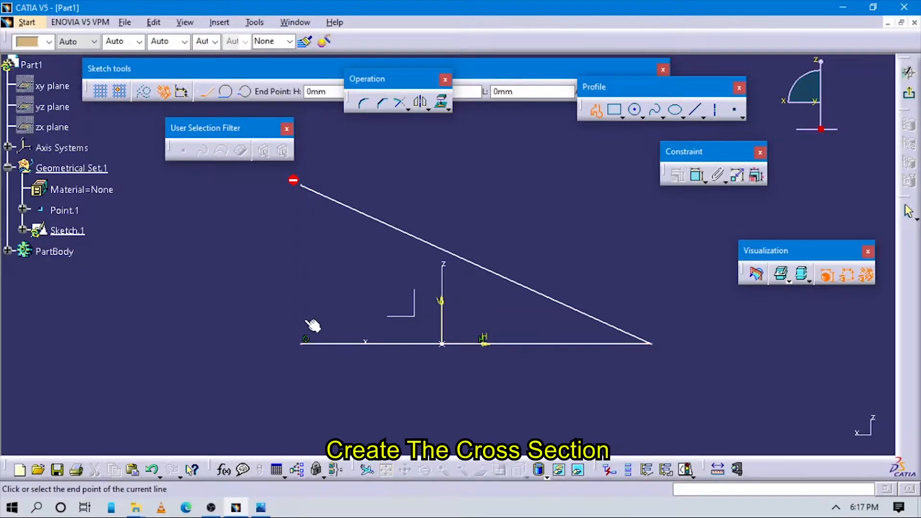
left_click(302, 344)
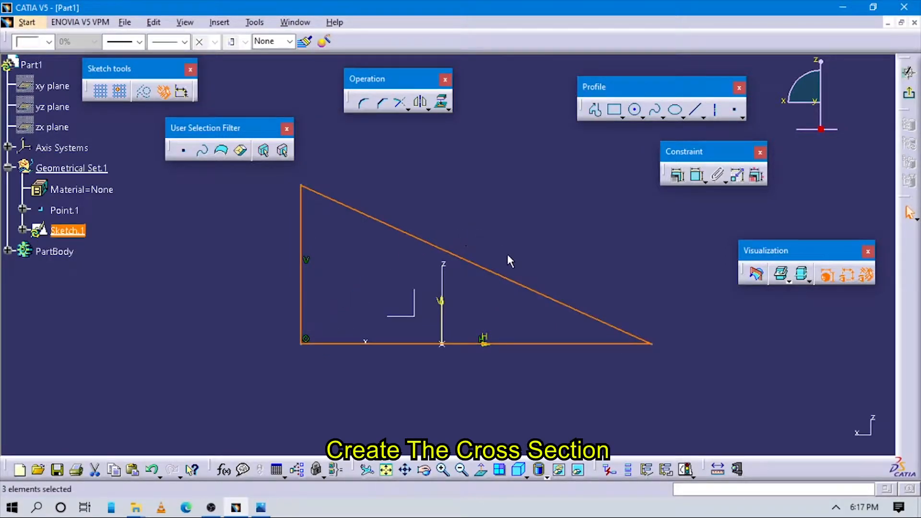
Check the reference drawing and dimension the triangle's base to 150 mm.
left_click(265, 509)
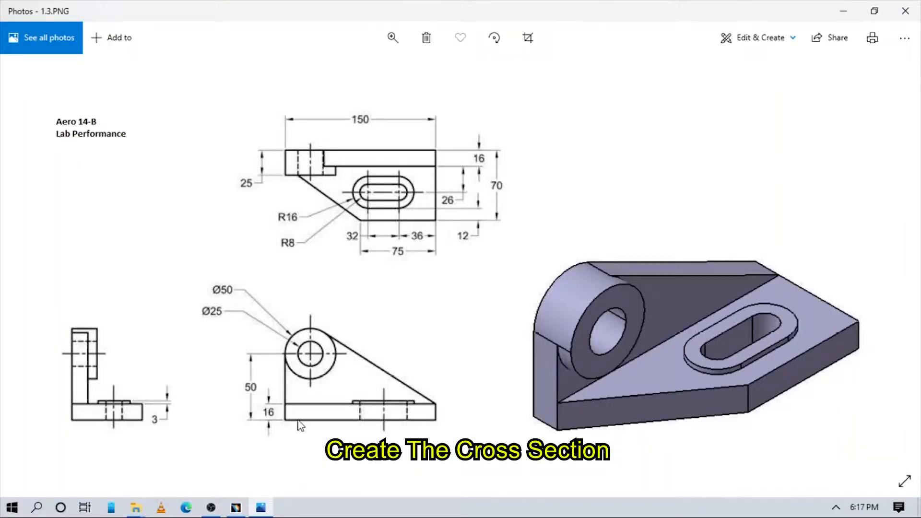
key("alt+Tab")
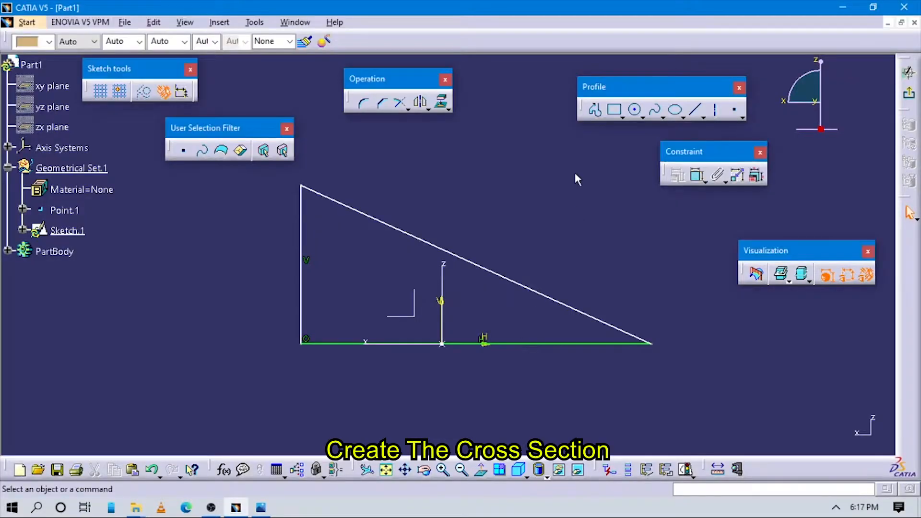
left_click(696, 175)
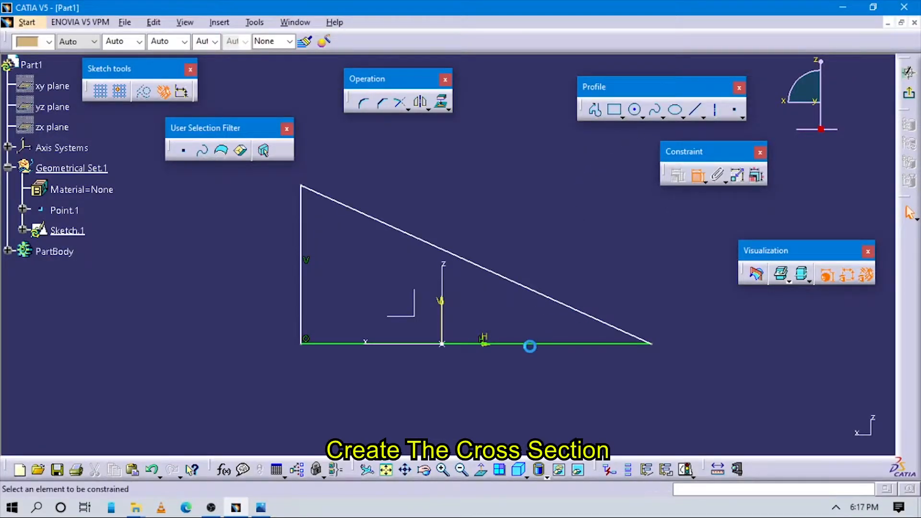
left_click(511, 343)
left_click(490, 384)
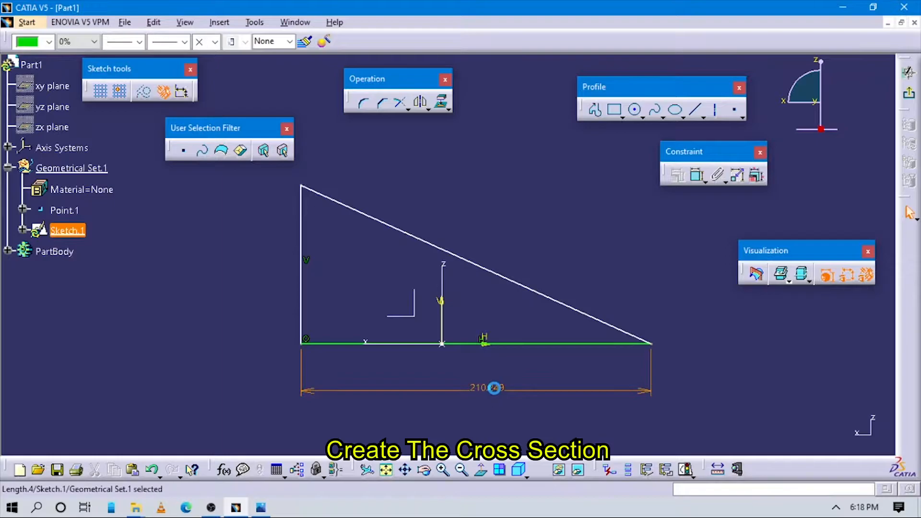
double_click(494, 387)
type("150")
key("Return")
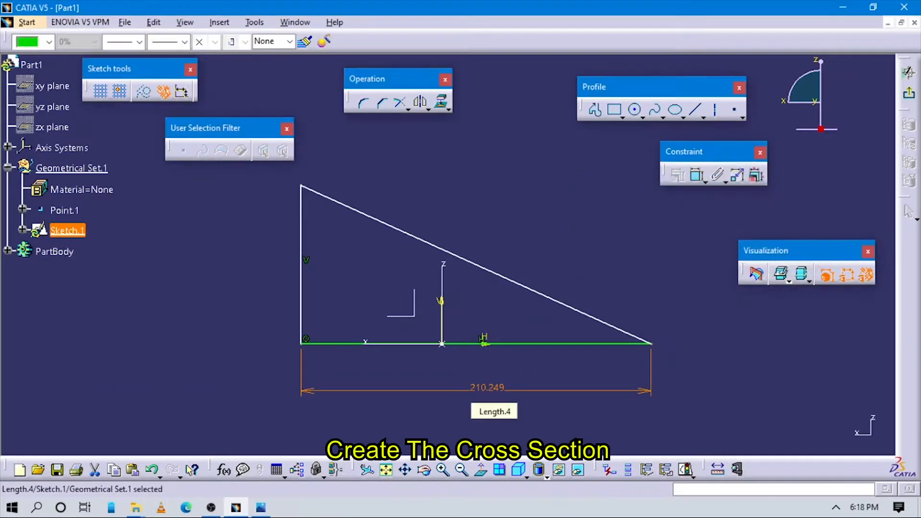
Constrain the endpoints of the triangle's base to be symmetric about the vertical axis.
left_click(696, 175)
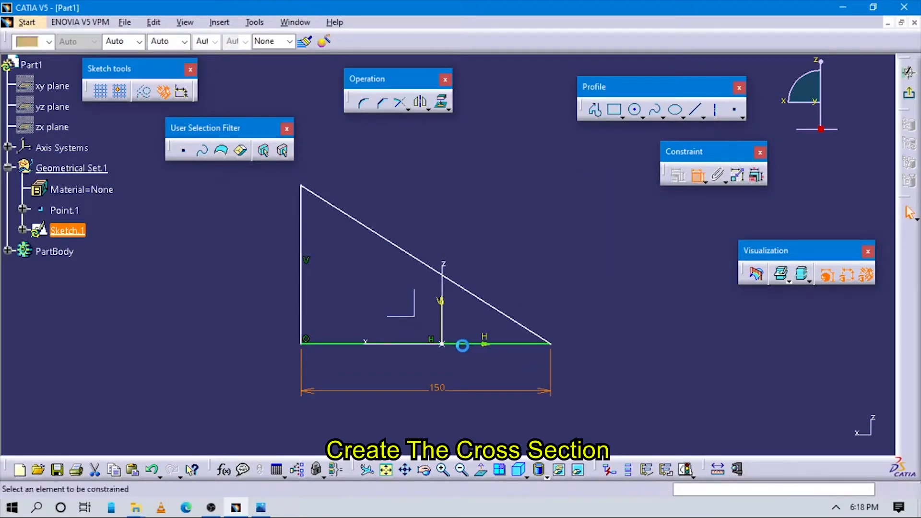
left_click(305, 344)
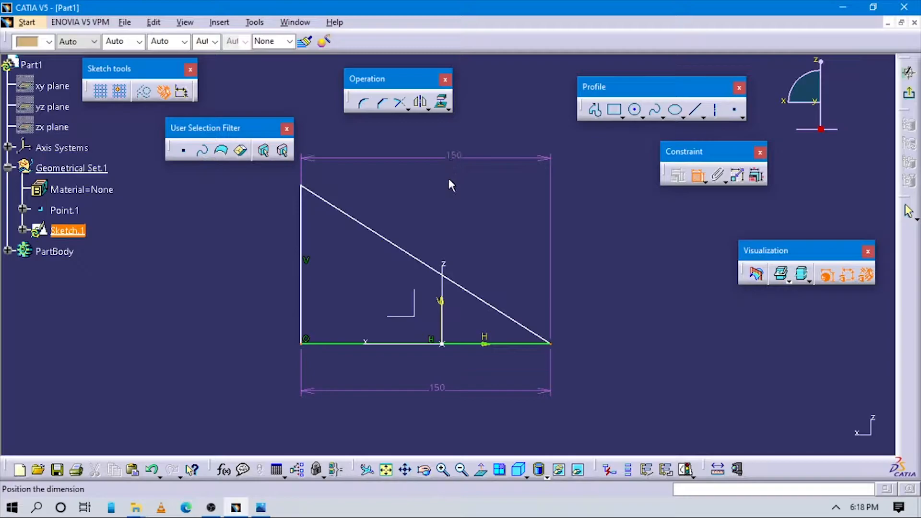
right_click(453, 192)
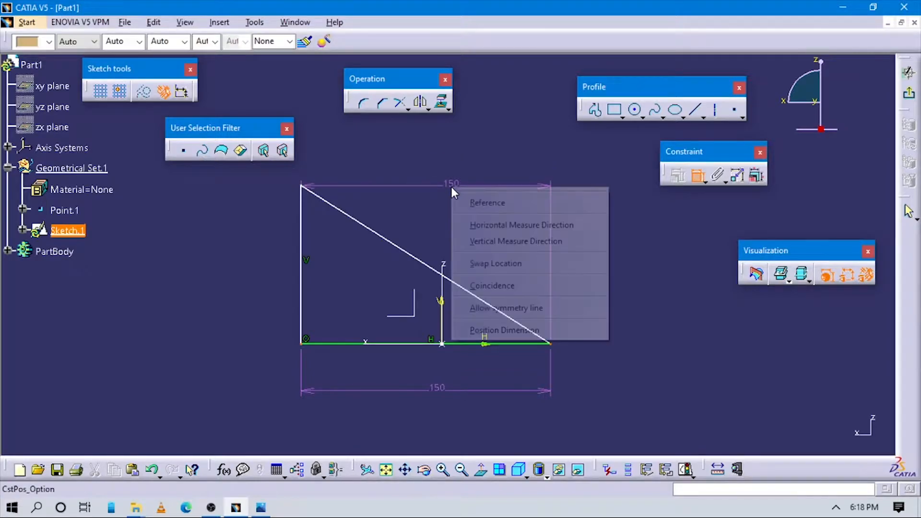
left_click(501, 304)
left_click(441, 310)
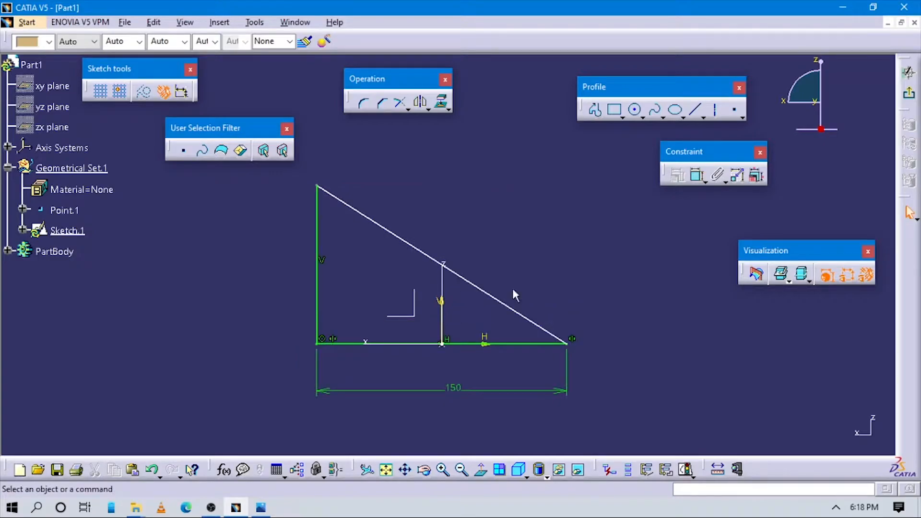
mouse_move(439, 370)
middle_mouse_down()
mouse_move(480, 321)
mouse_move(461, 363)
middle_mouse_up()
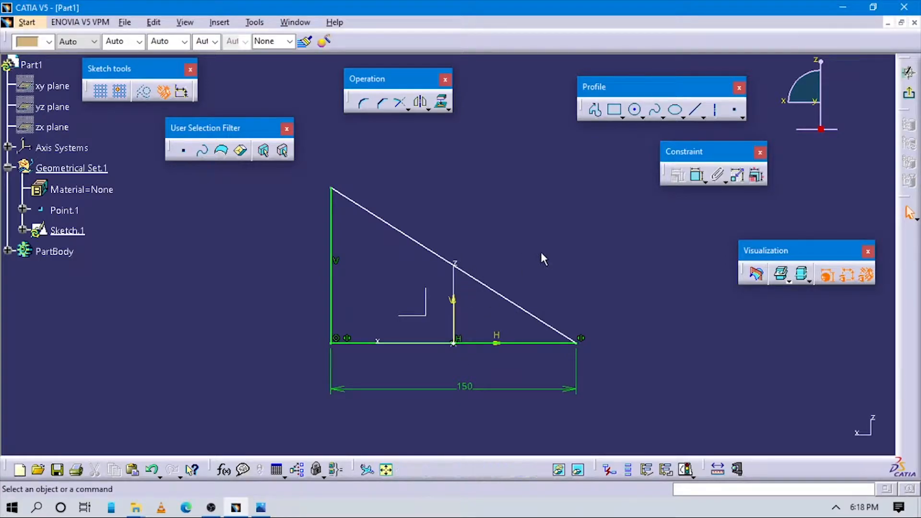
Sketch a circle about 62 mm in diameter across the triangle's vertical side and hypotenuse, and check its size in the reference drawing.
left_click(634, 110)
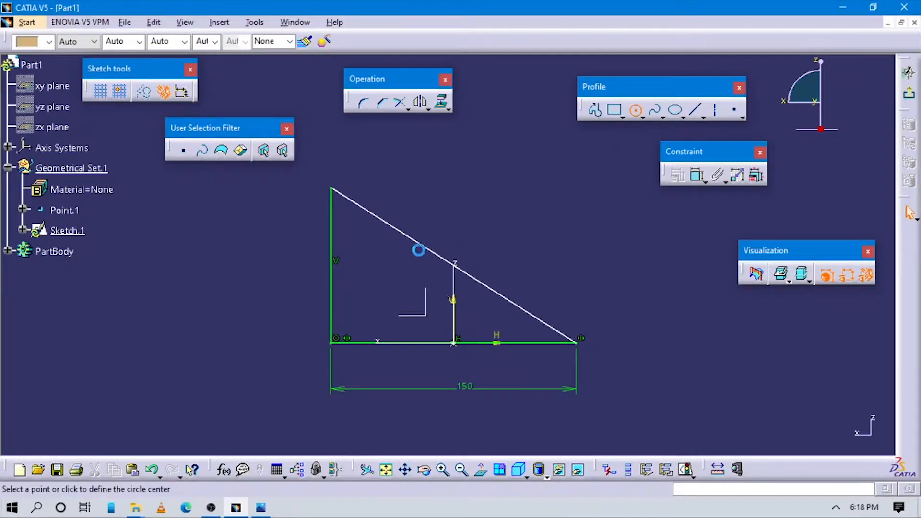
left_click(405, 290)
key("alt+Tab")
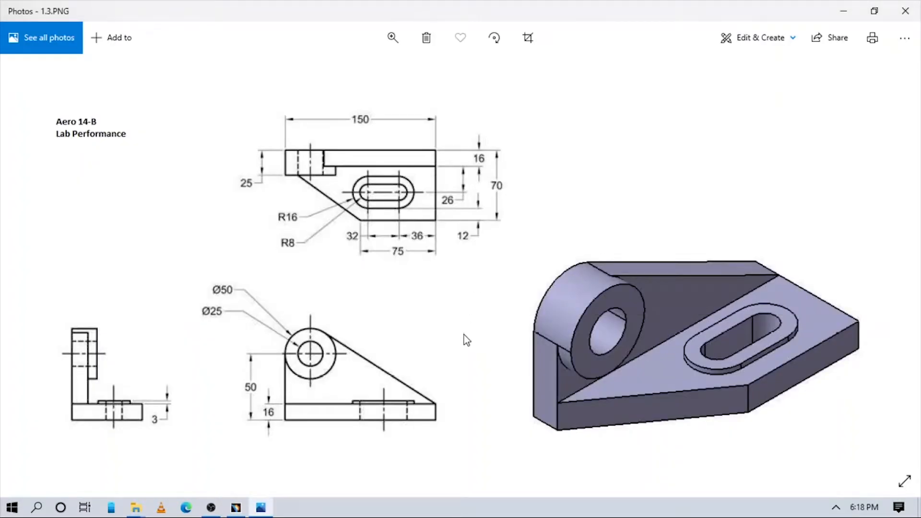
key("alt+Tab")
Dimension the circle's diameter to 50 mm.
left_click(697, 175)
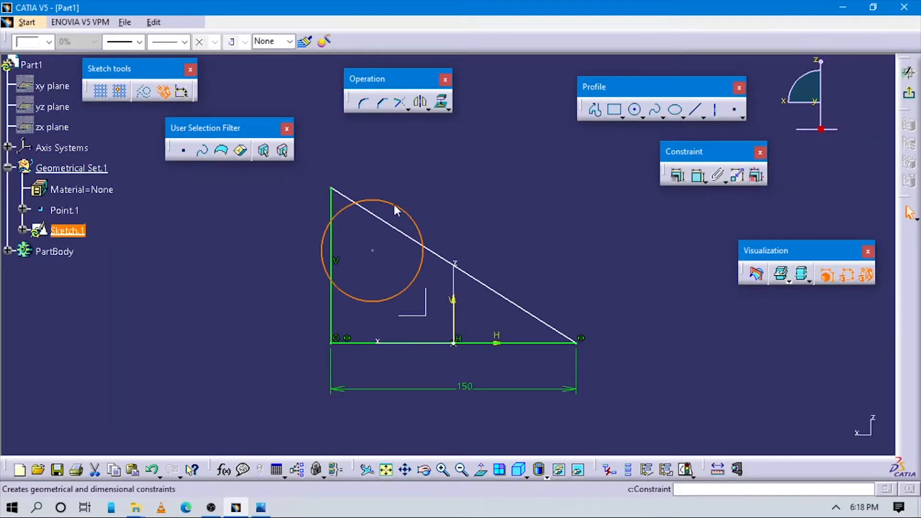
left_click(428, 166)
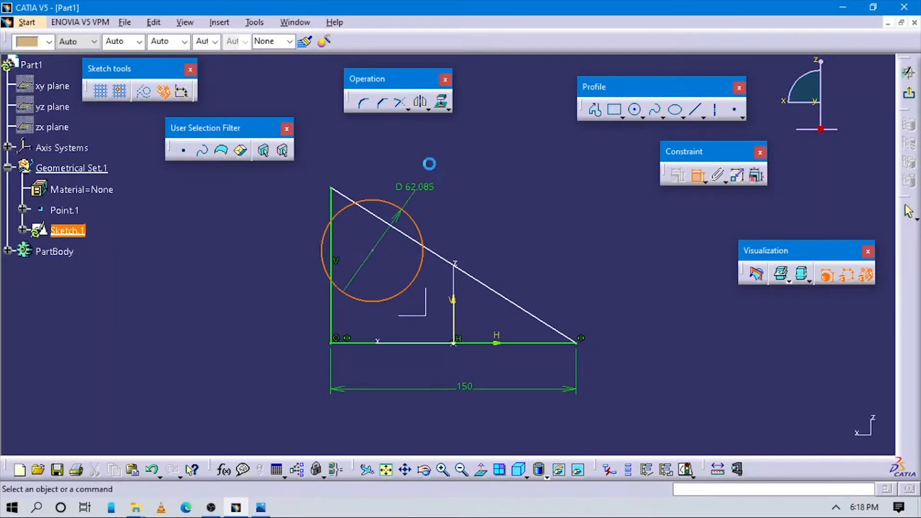
double_click(419, 187)
type("30")
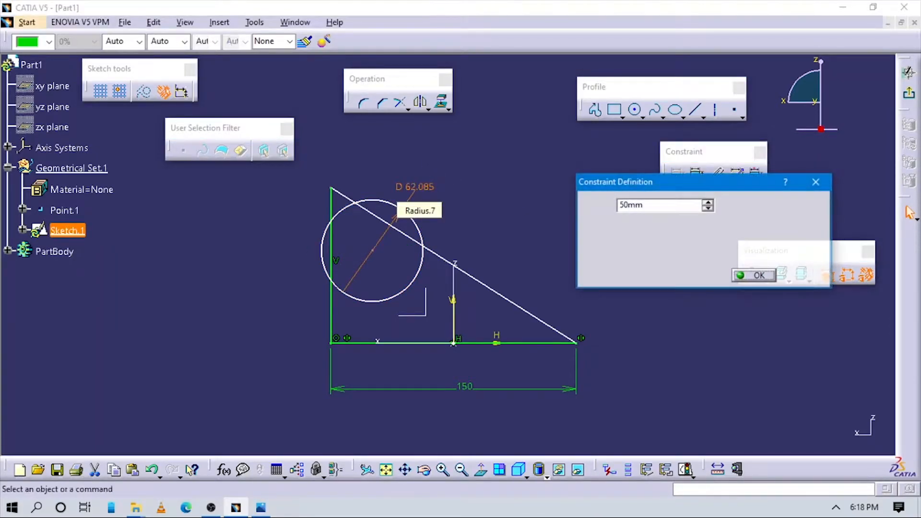
key("Return")
left_click(549, 243)
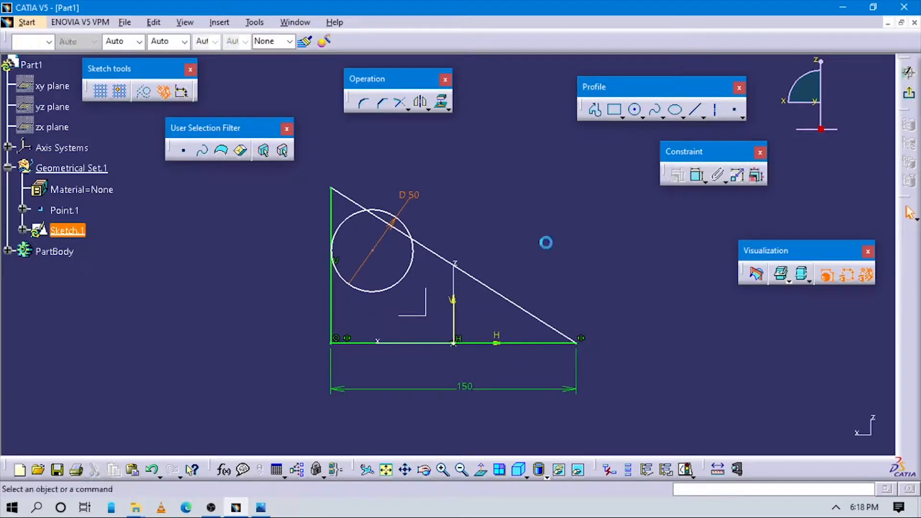
Check the reference drawing and dimension the circle's centre 50 mm horizontally from the vertical axis.
key("alt+Tab")
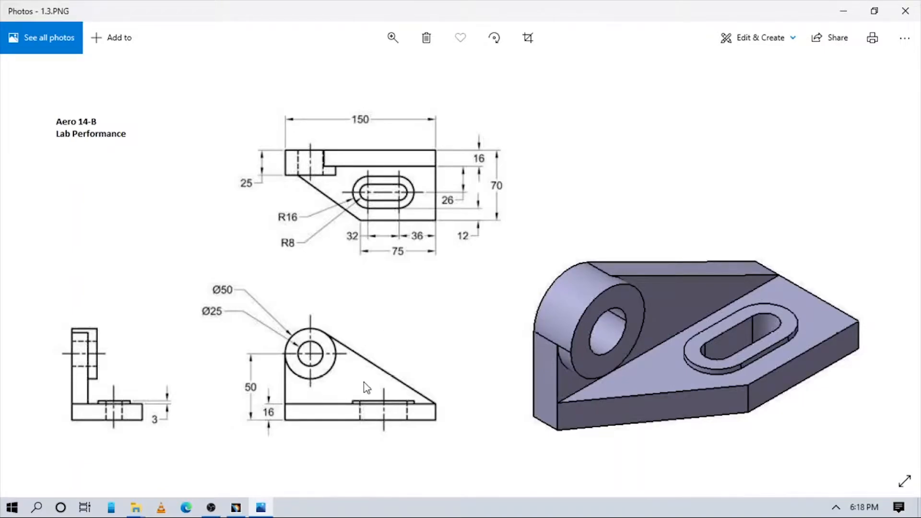
key("alt+Tab")
left_click(696, 176)
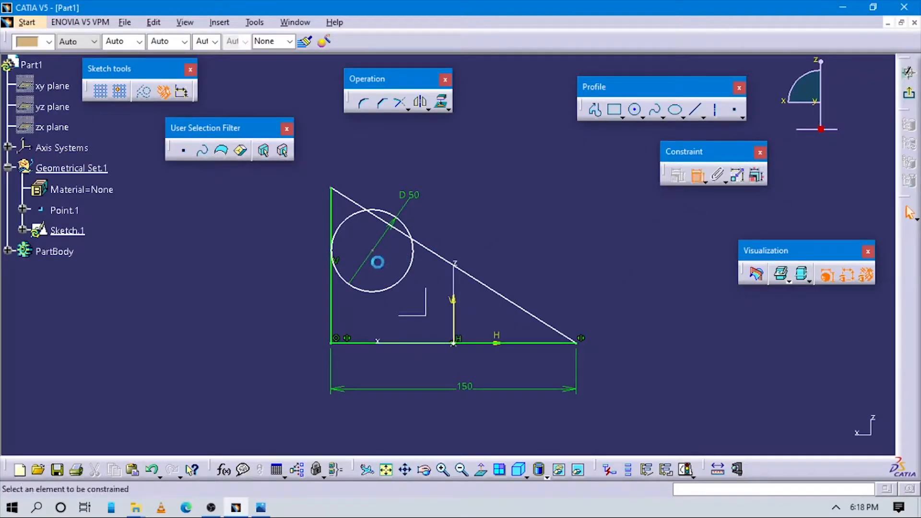
left_click(453, 299)
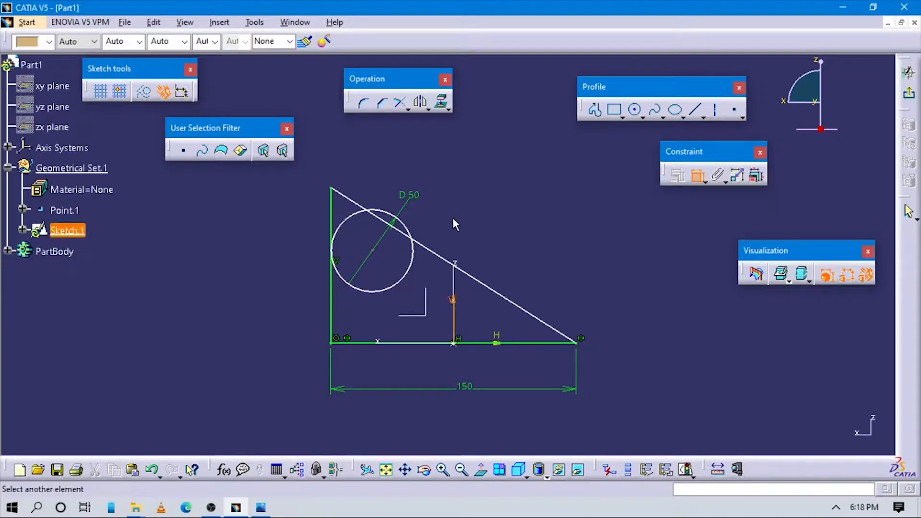
left_click(374, 251)
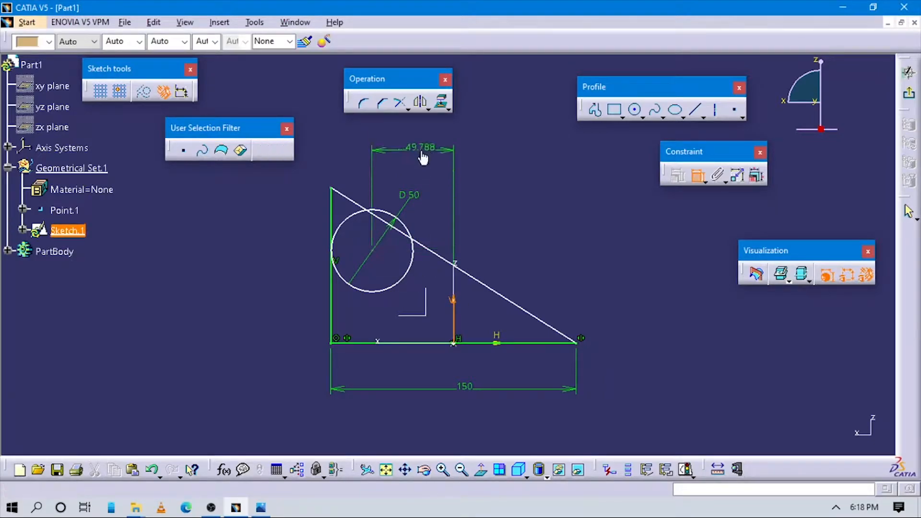
left_click(422, 152)
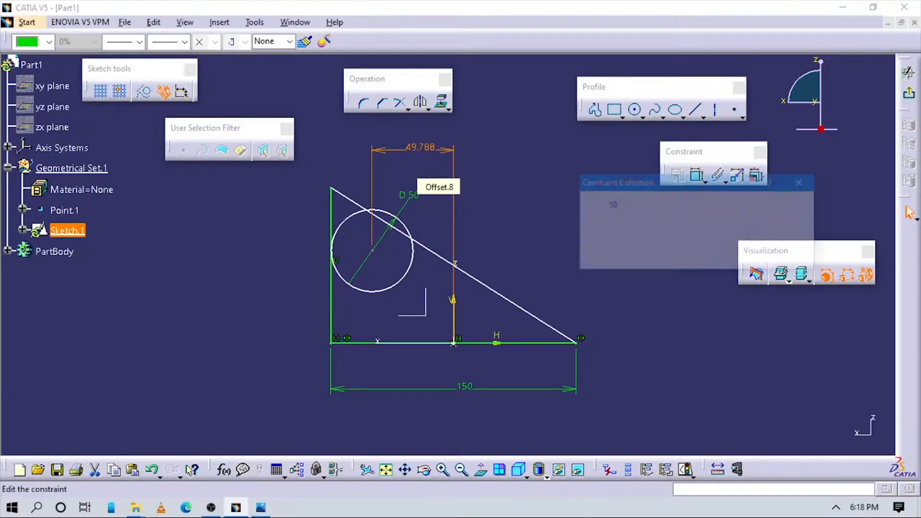
type("50")
left_click(683, 245)
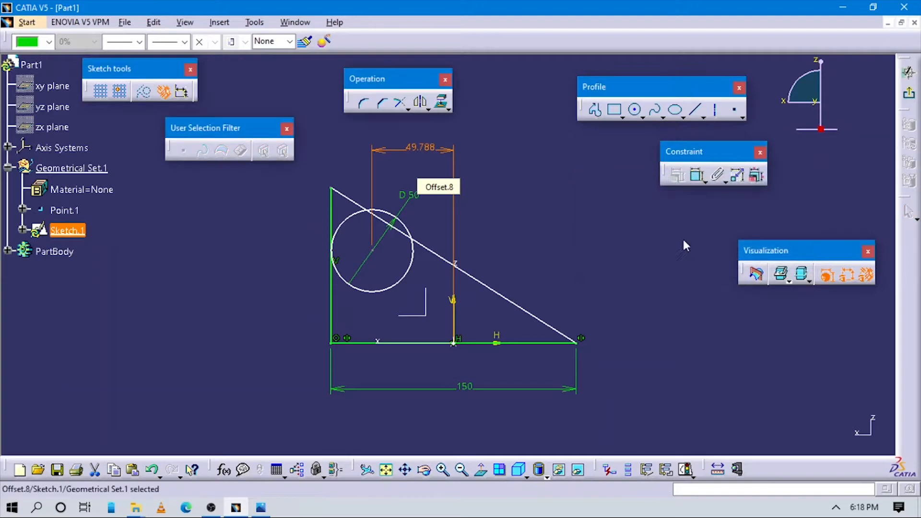
Dimension the height of the circle above the triangle's base to 50 mm.
left_click(694, 178)
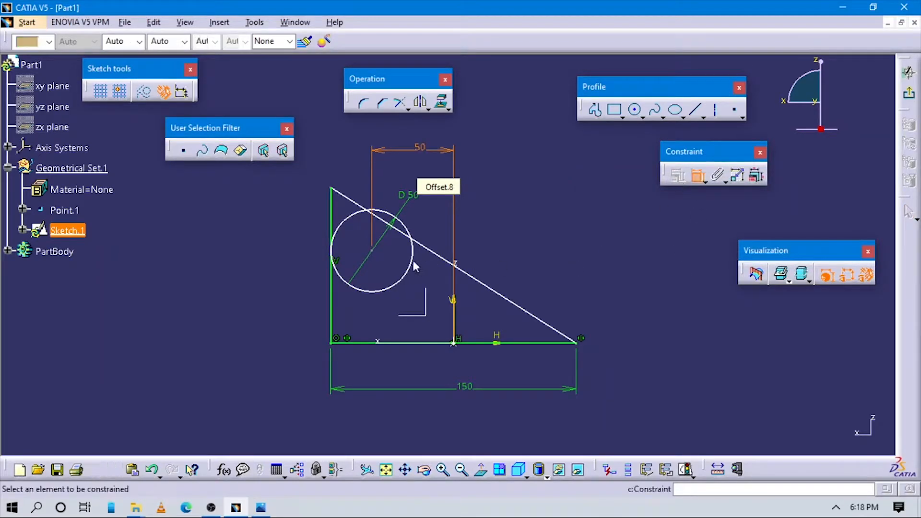
left_click(411, 341)
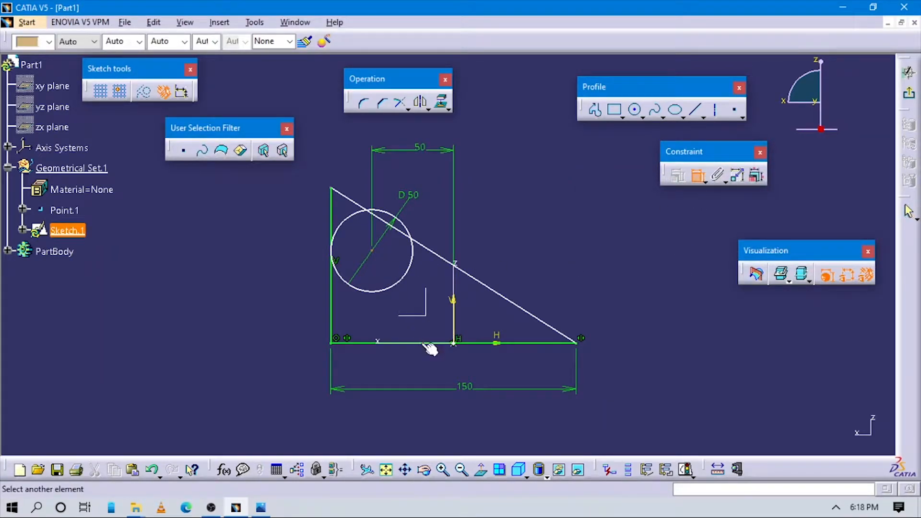
left_click(401, 279)
double_click(517, 232)
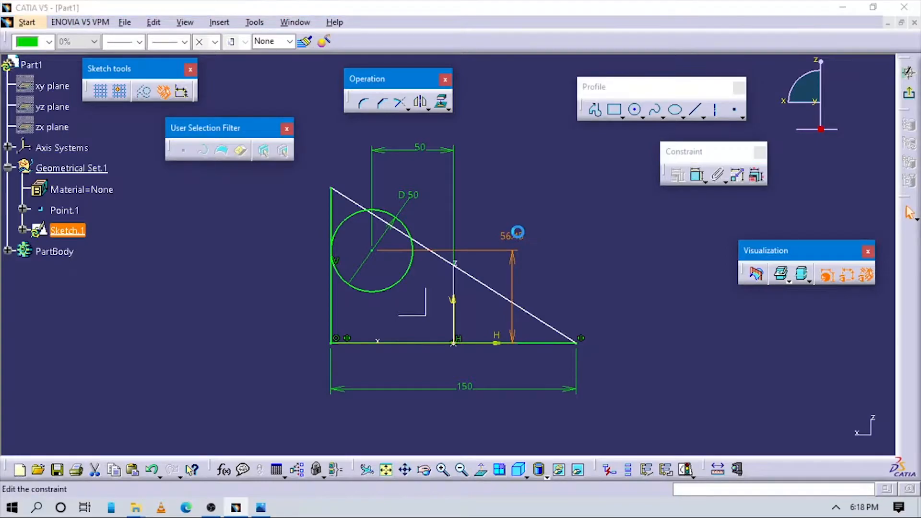
type("50mm")
key("Return")
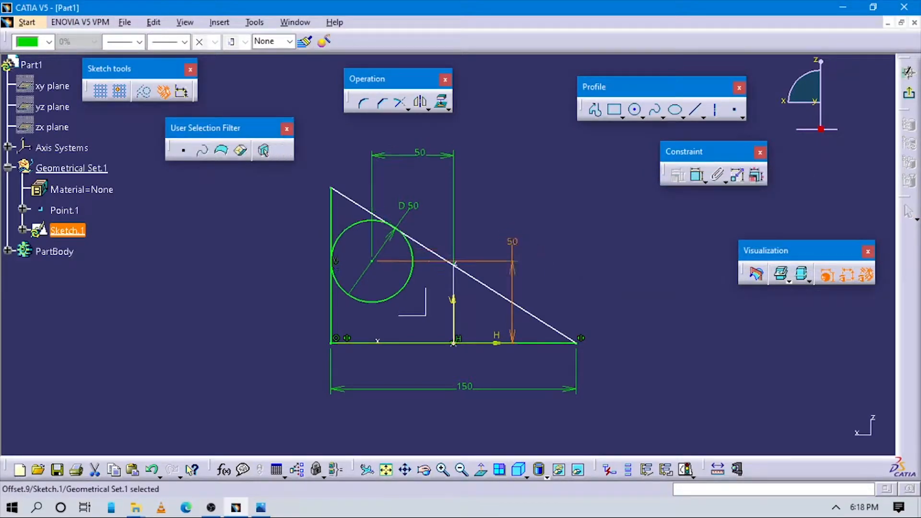
left_click(491, 232)
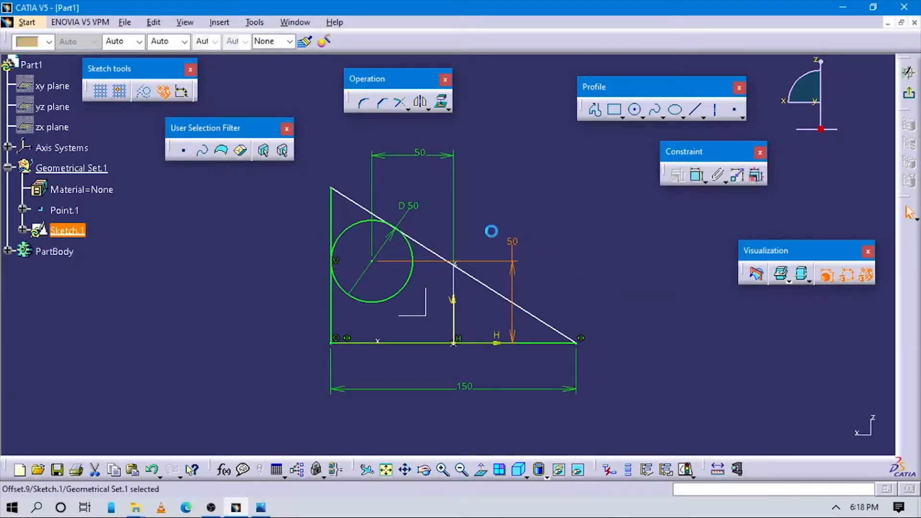
Delete the hypotenuse, draw a vertical line about 54 mm long up from the base's positive-H end, and check the reference drawing.
left_click(556, 330)
key("Delete")
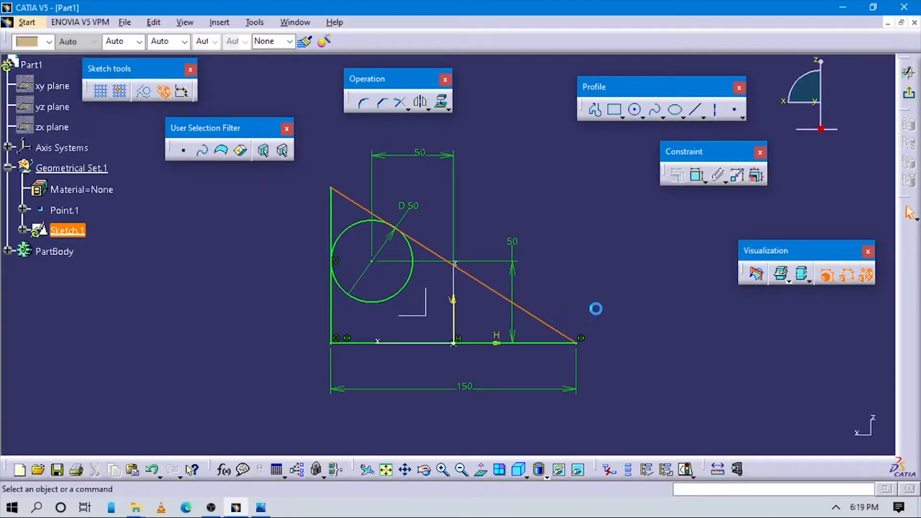
left_click(594, 109)
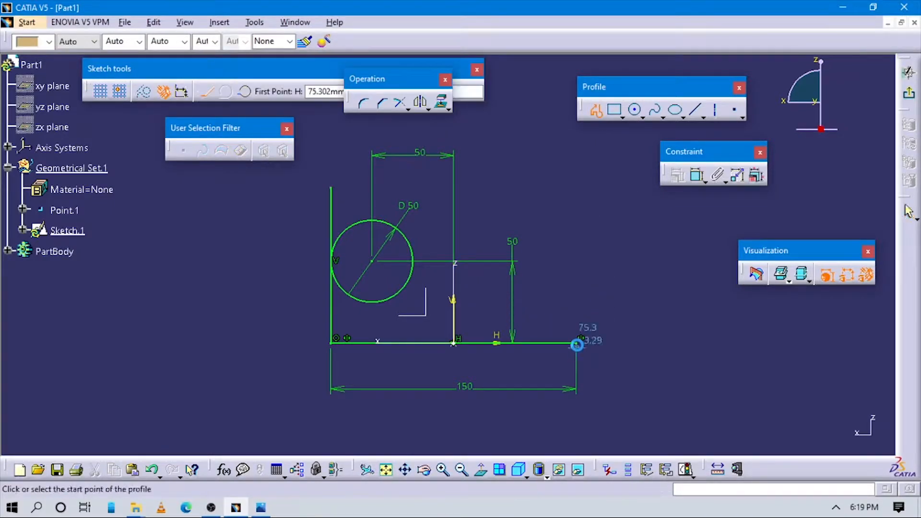
left_click(576, 342)
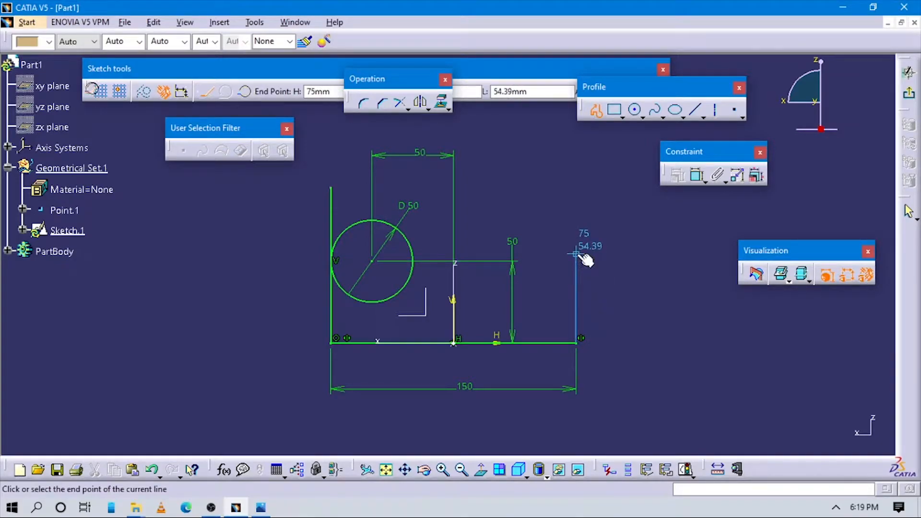
key("alt+Tab")
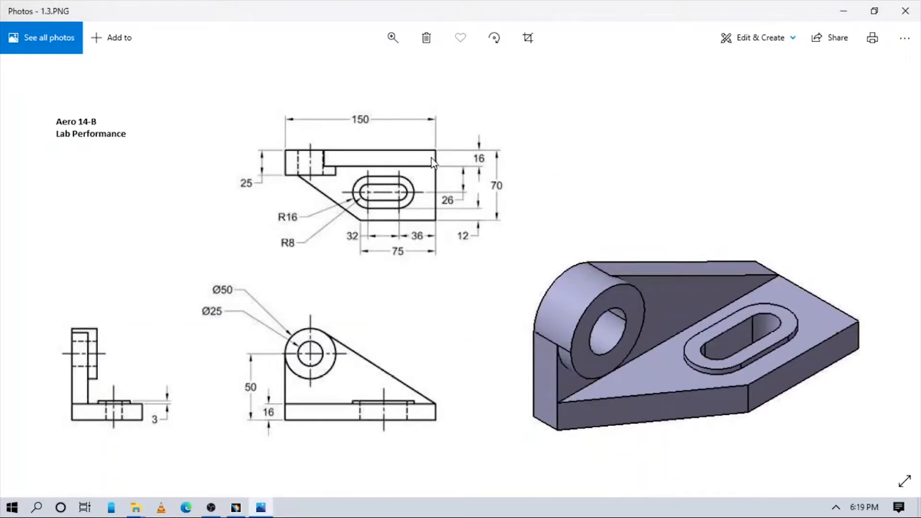
key("alt+Tab")
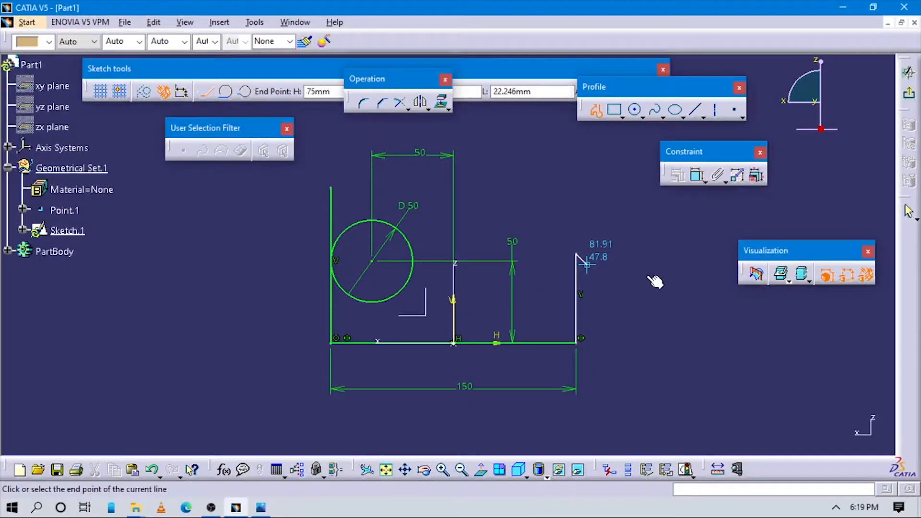
Cancel the angle constraint and delete the stray slanted line at the top of the new vertical line.
left_click(691, 175)
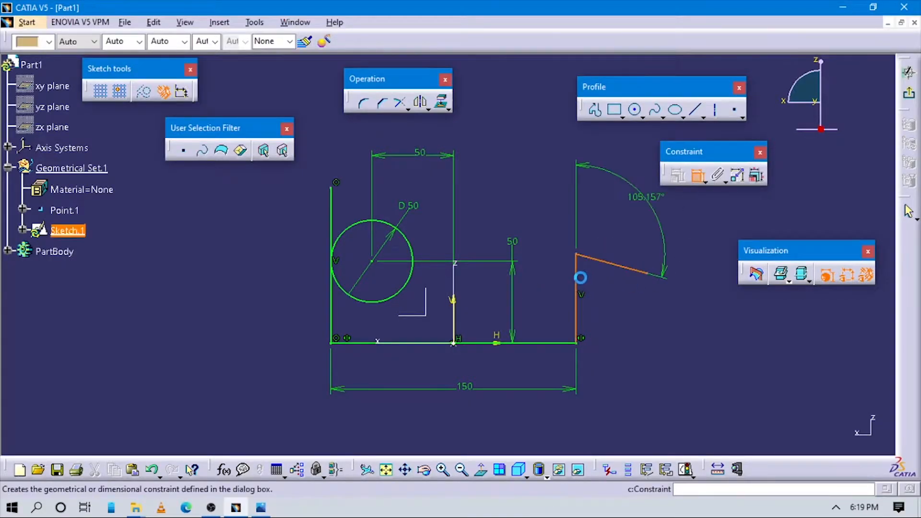
key("Escape")
key("Escape")
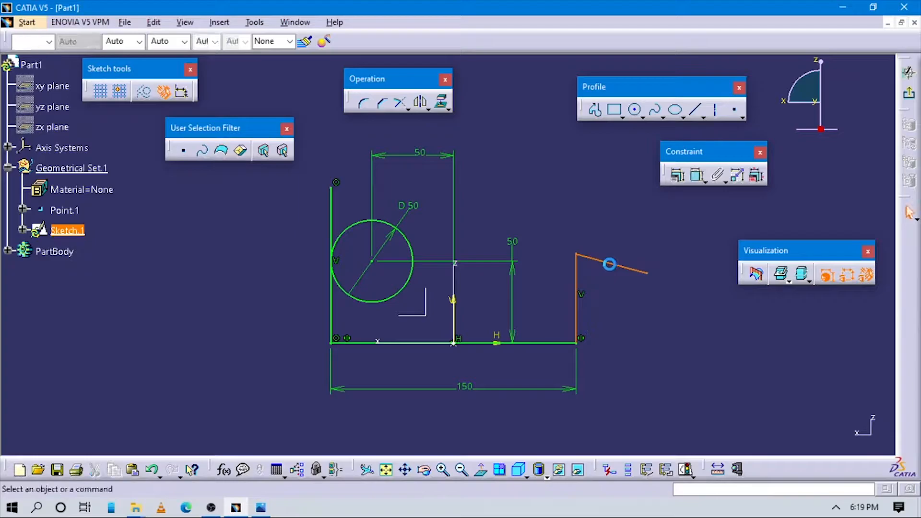
left_click(620, 268)
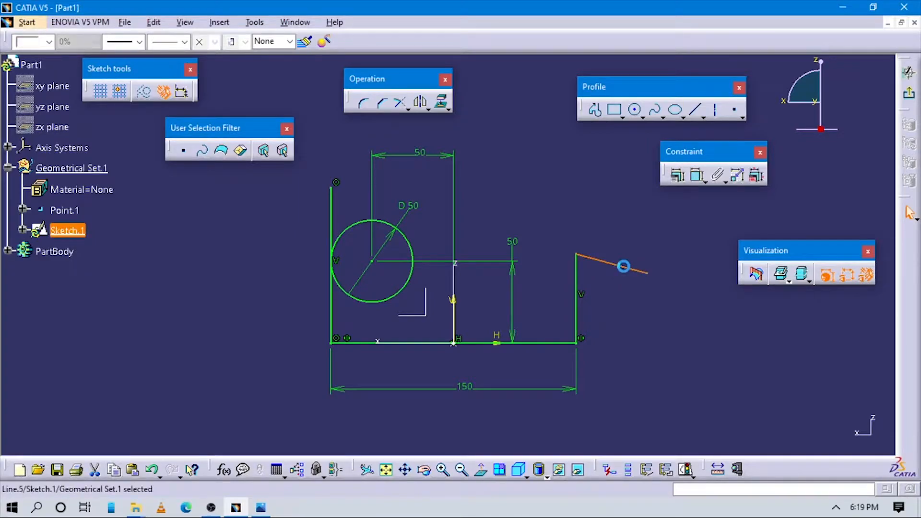
key("Delete")
Dimension the length of the vertical line at the base's positive-H end to 16 mm.
left_click(700, 178)
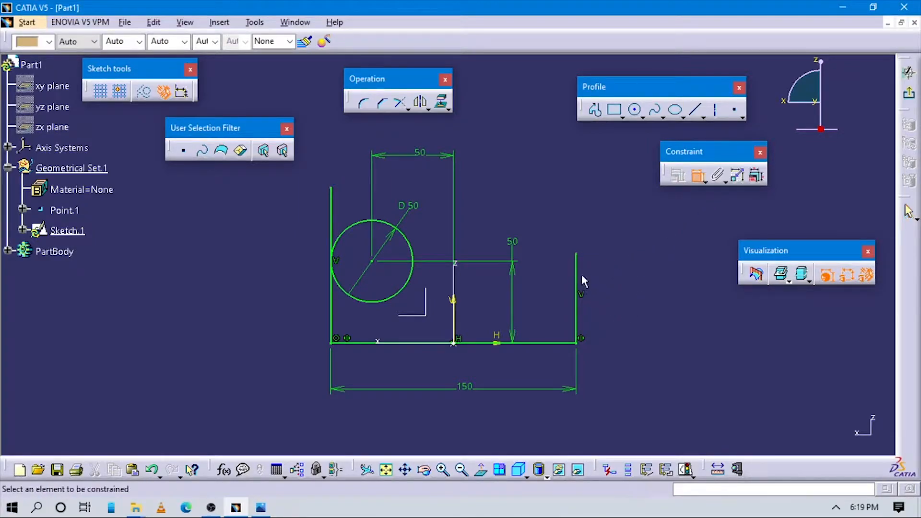
left_click(578, 274)
left_click(600, 291)
double_click(608, 293)
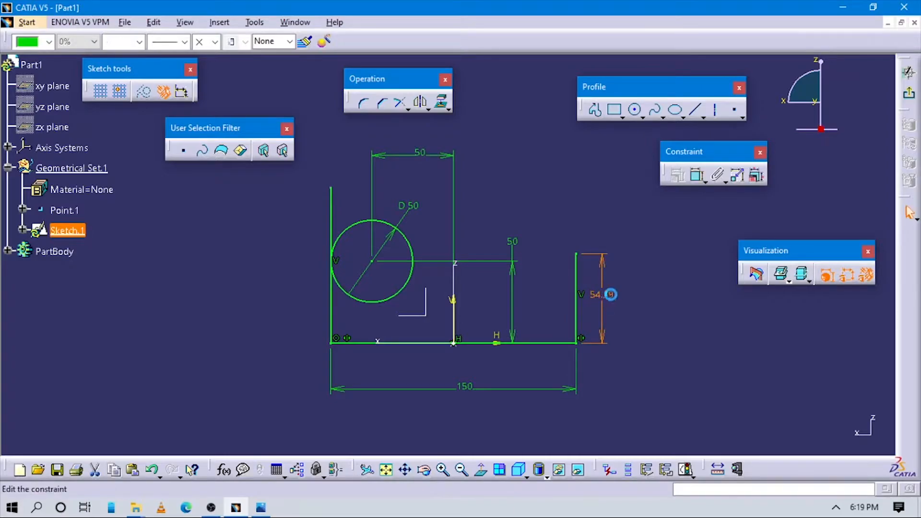
type("16mm")
key("Return")
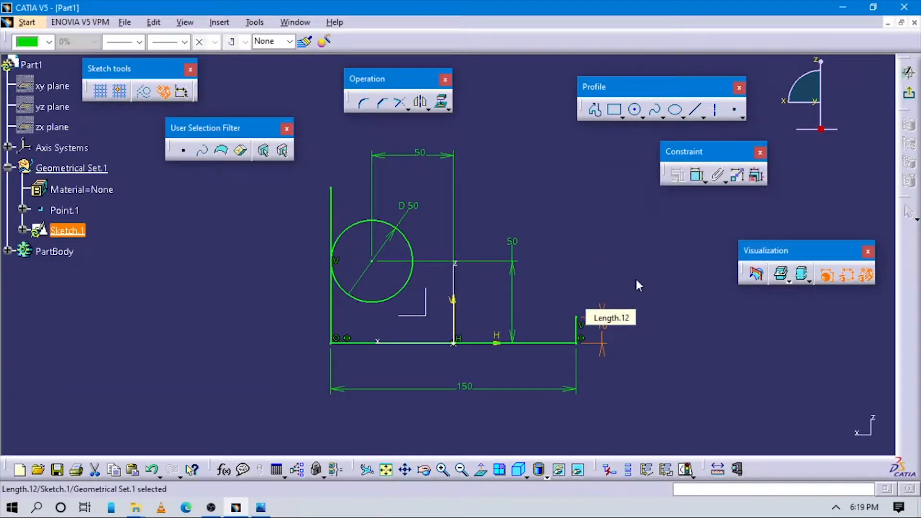
Draw a sloping line from the top of the 16 mm vertical line, tangent to the upper side of the circle.
left_click(594, 110)
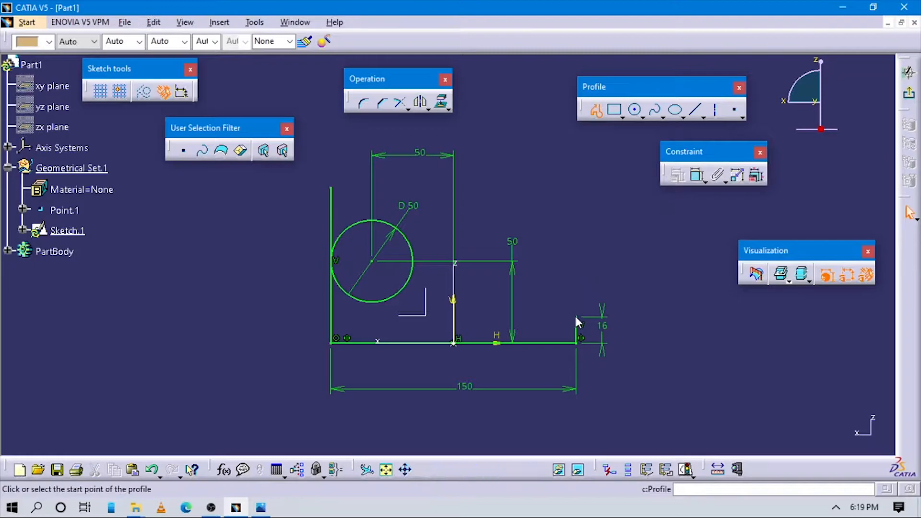
left_click(576, 316)
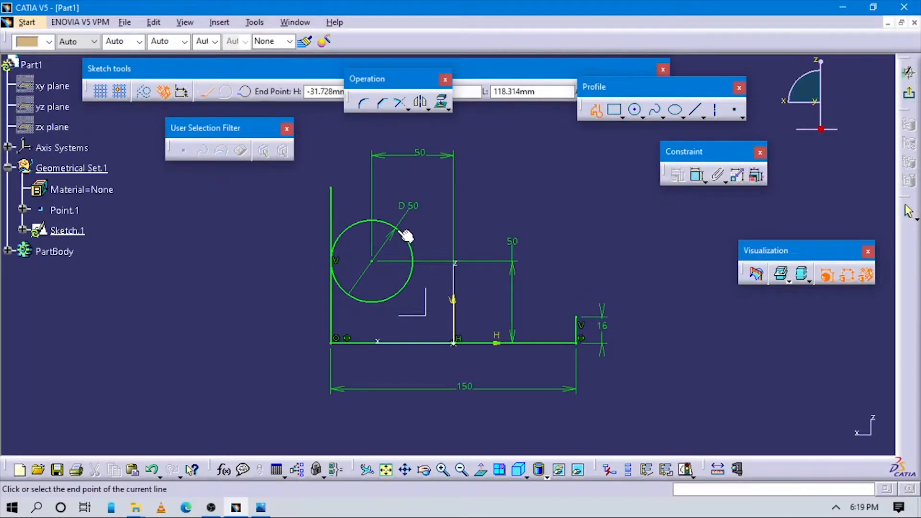
left_click(390, 224)
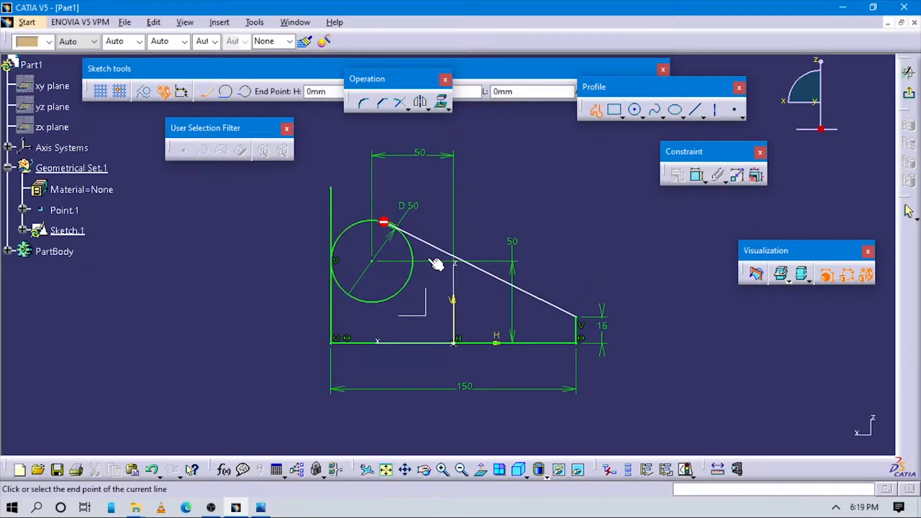
key("Escape")
left_click(512, 225)
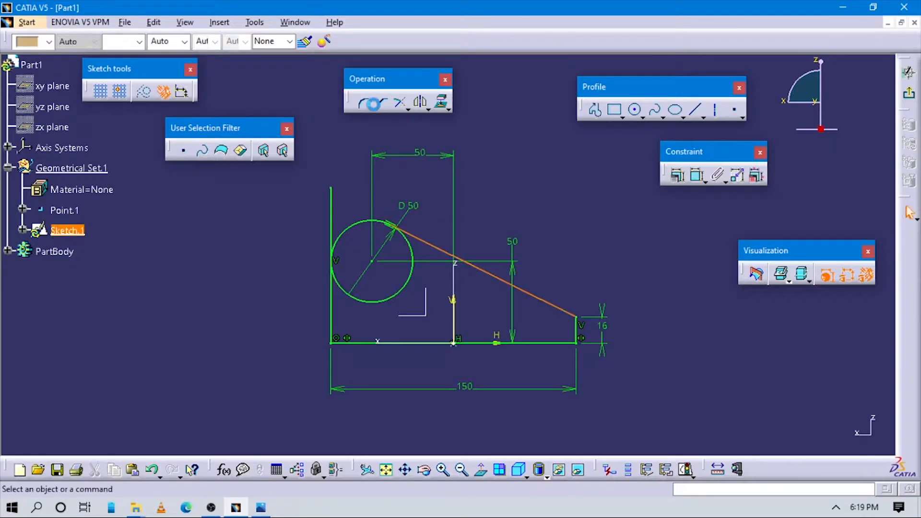
Trim the tall vertical line and the sloping line so they meet at a sharp upper corner.
left_click(406, 104)
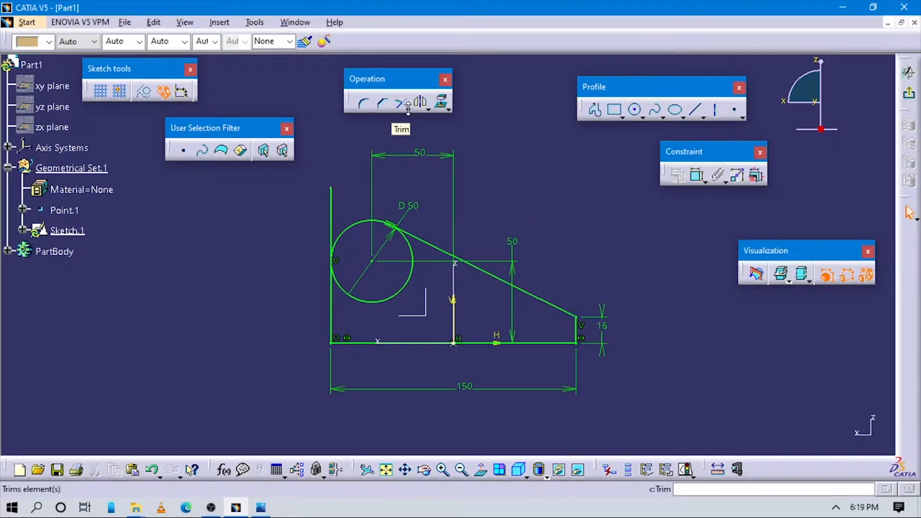
left_click(407, 109)
left_click(425, 126)
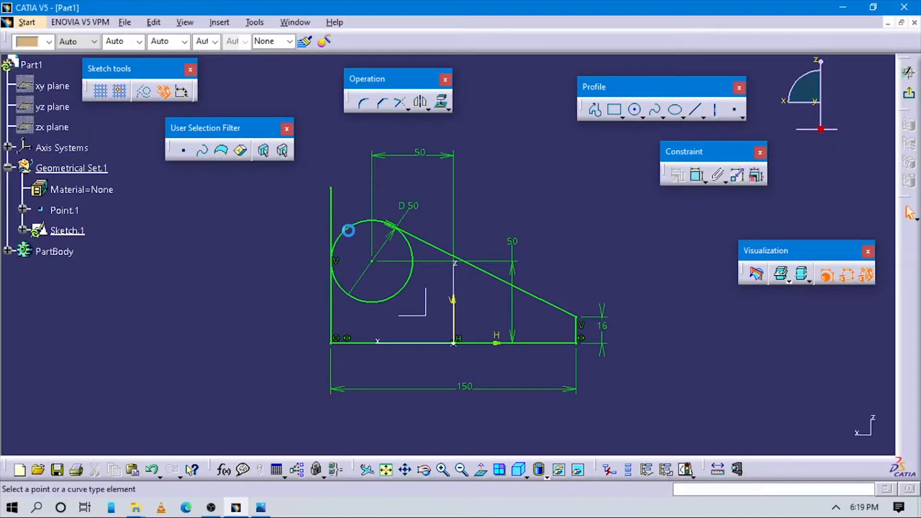
left_click(332, 223)
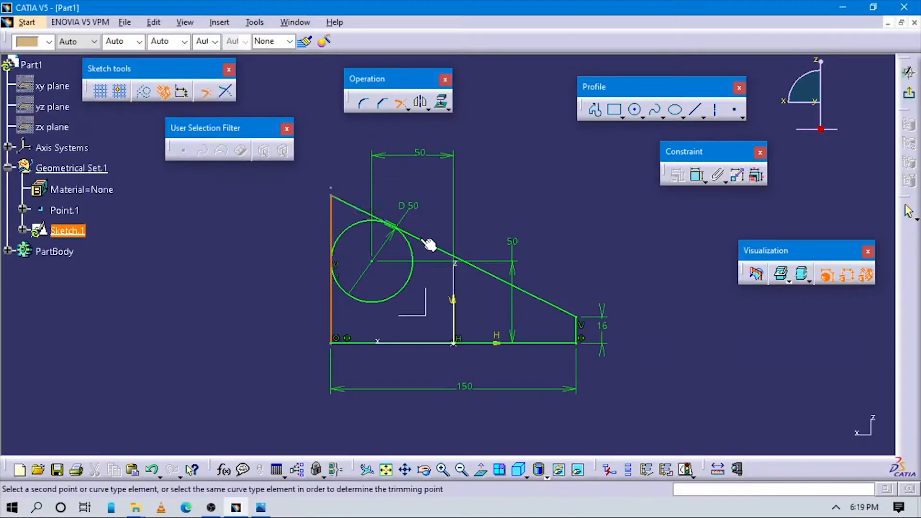
left_click(427, 236)
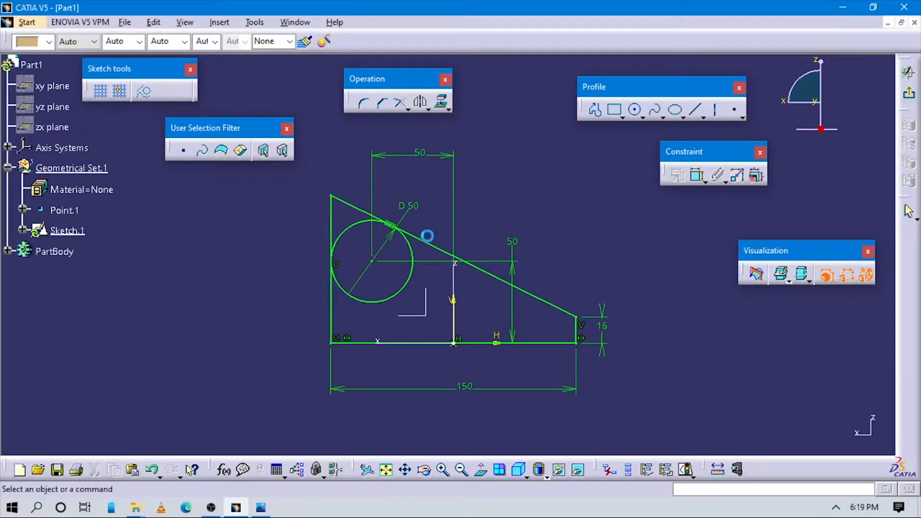
Convert the 50 mm diameter circle to a construction element and check the sketch's solving status.
left_click(356, 224)
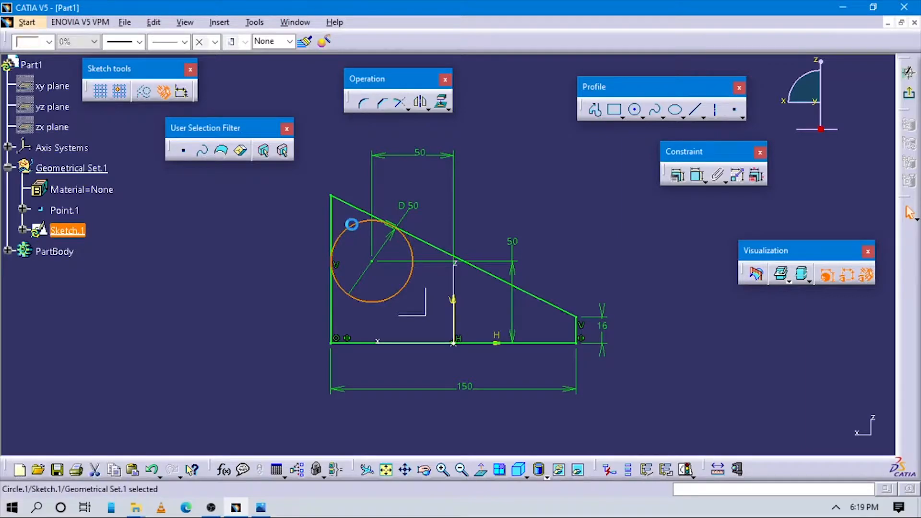
left_click(150, 95)
left_click(518, 235)
middle_click_drag(552, 213, 552, 213)
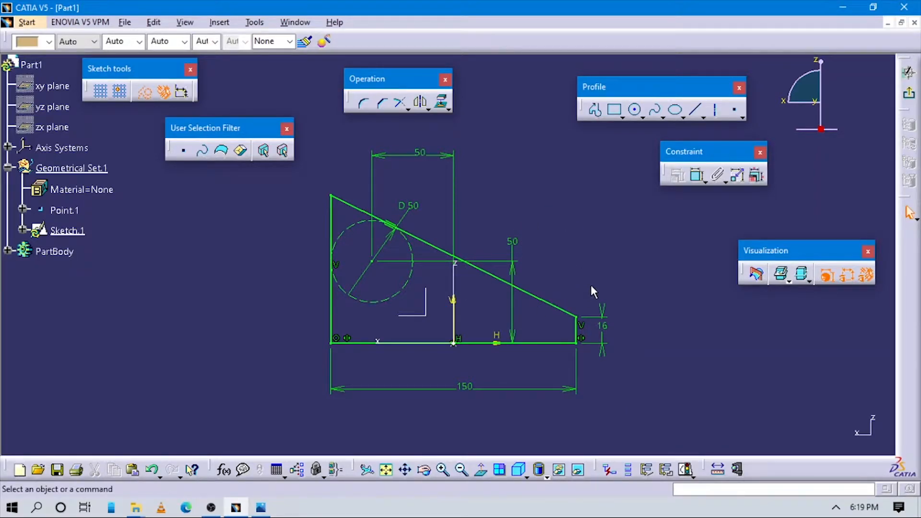
left_click(685, 470)
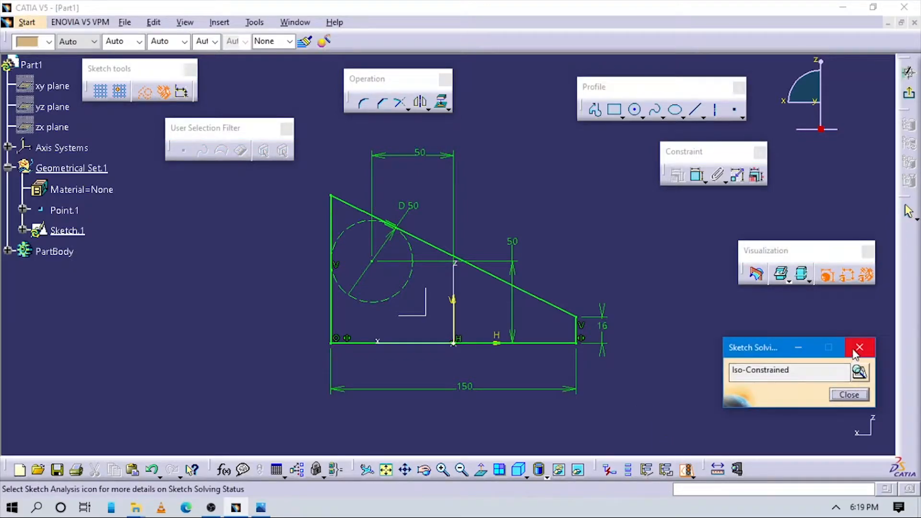
left_click(859, 346)
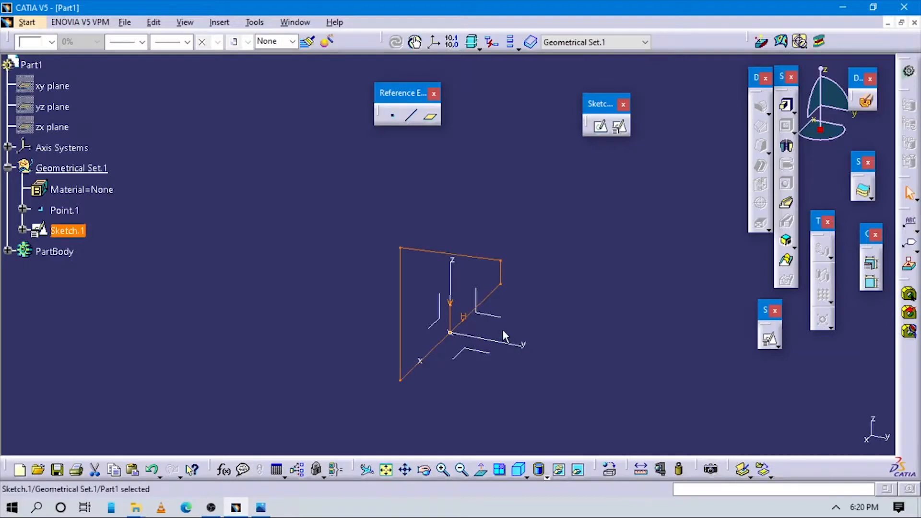
Check the reference drawing for the plate thickness and define PartBody as the in-work object.
key("alt+Tab")
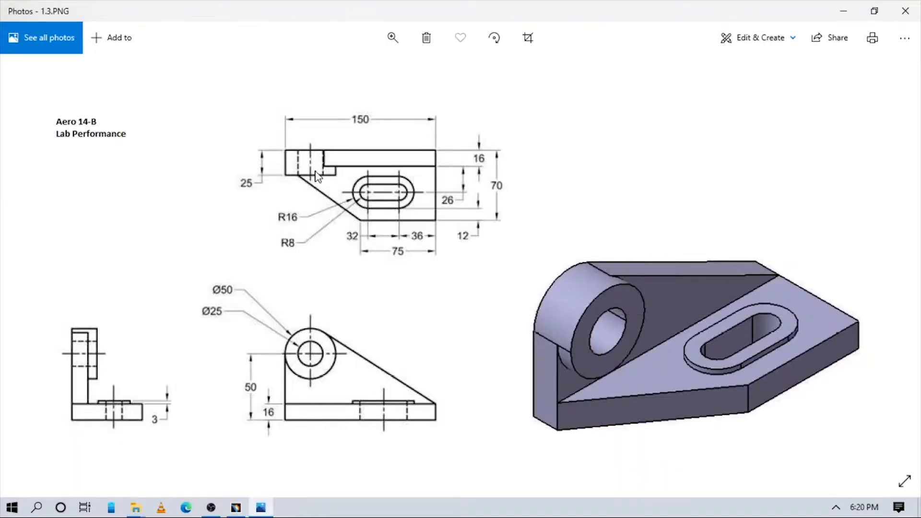
key("alt+Tab")
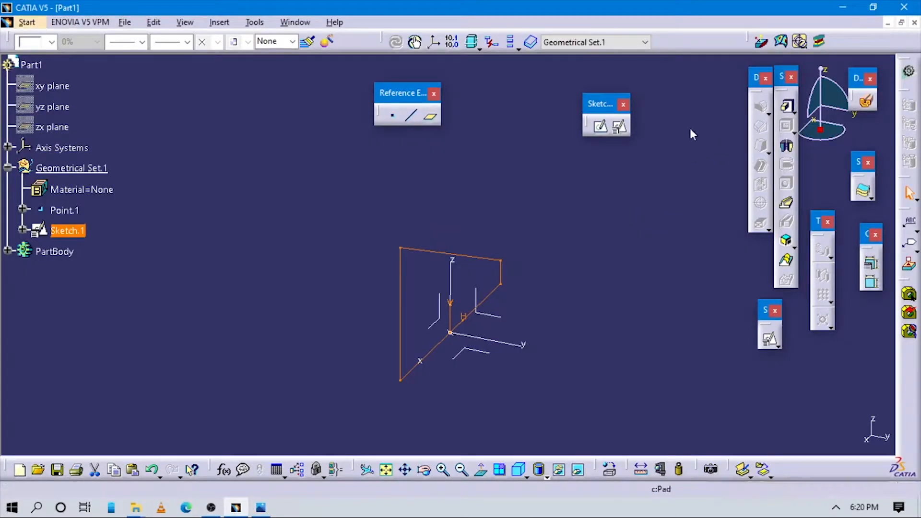
right_click(72, 252)
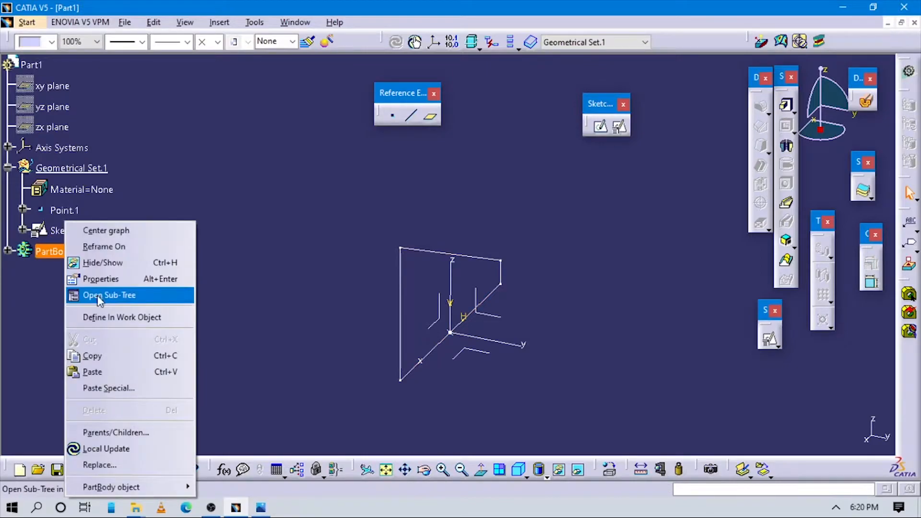
left_click(144, 317)
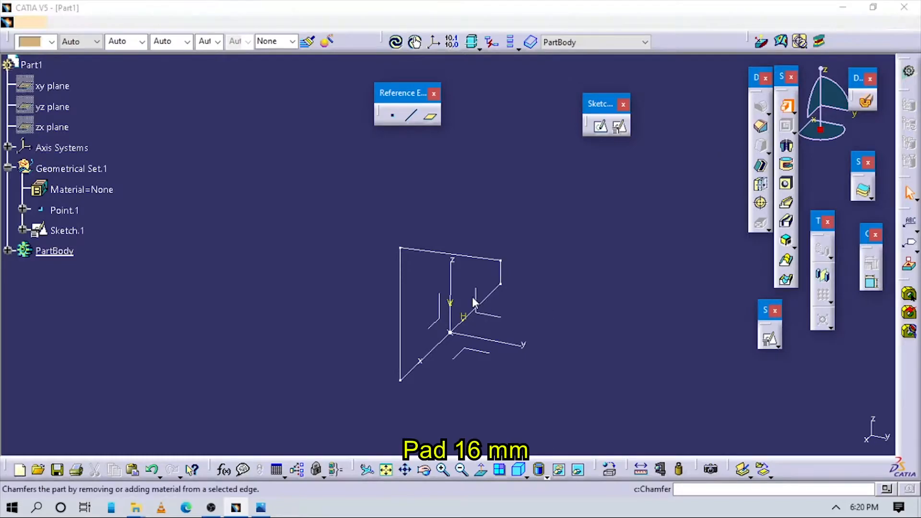
Pad the front-profile sketch to a length of 16 mm and inspect the solid.
left_click(475, 256)
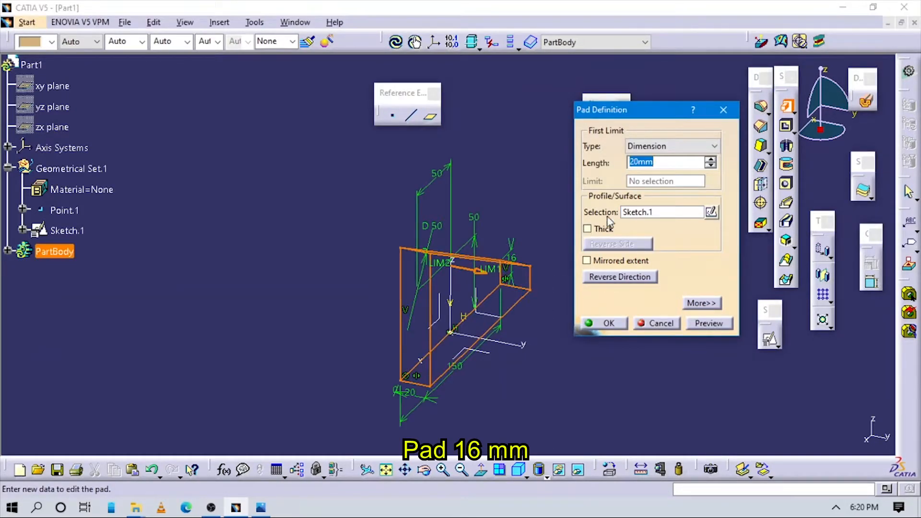
type("16")
key("Return")
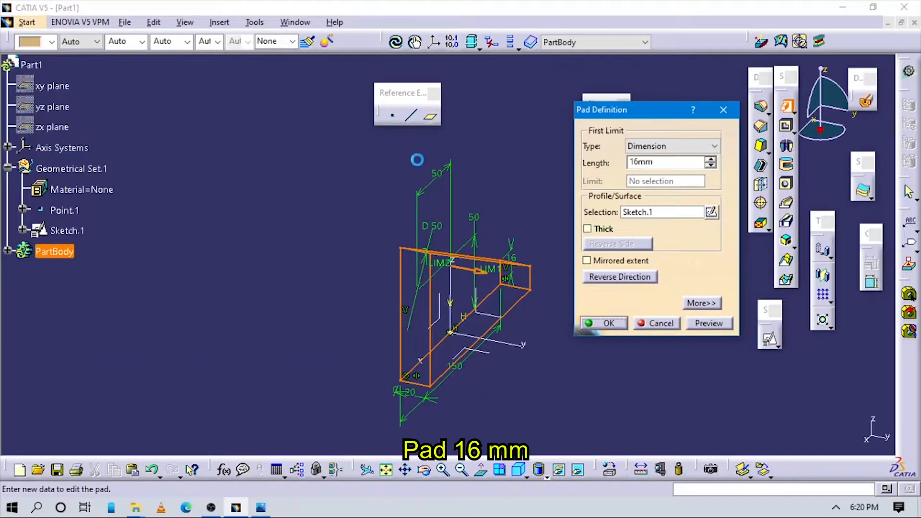
middle_click_drag(489, 341, 452, 354)
left_click(452, 353)
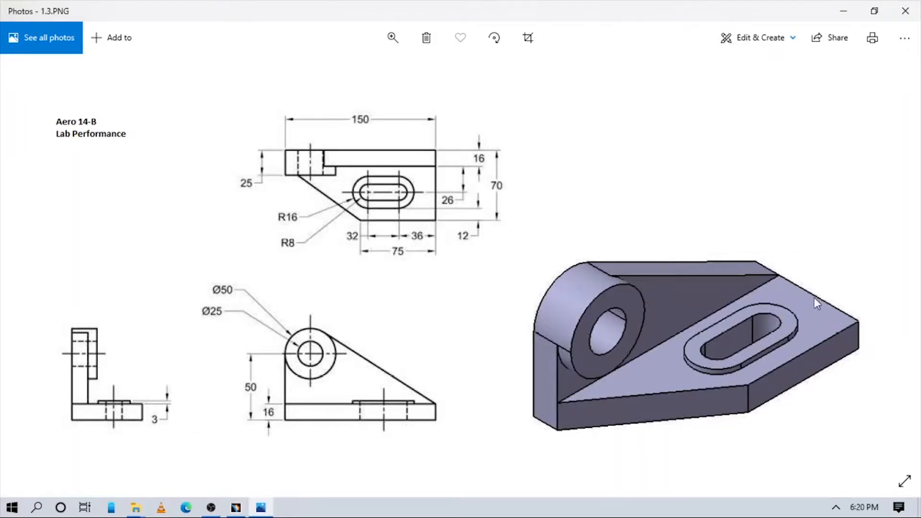
Create a positioned sketch on Axis System.1's XY plane, with its origin projected from Point.1 and H direction parallel to the Y axis.
left_click(242, 508)
left_click(620, 127)
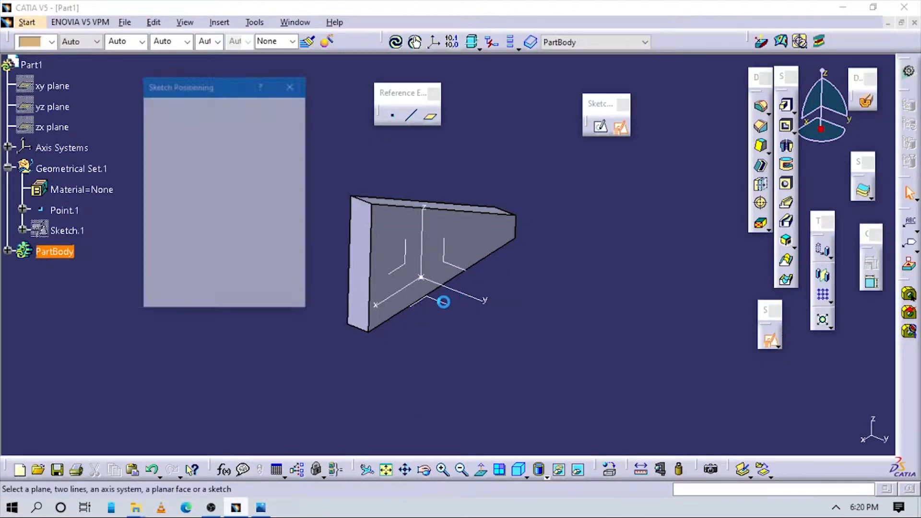
left_click(469, 303)
left_click(242, 173)
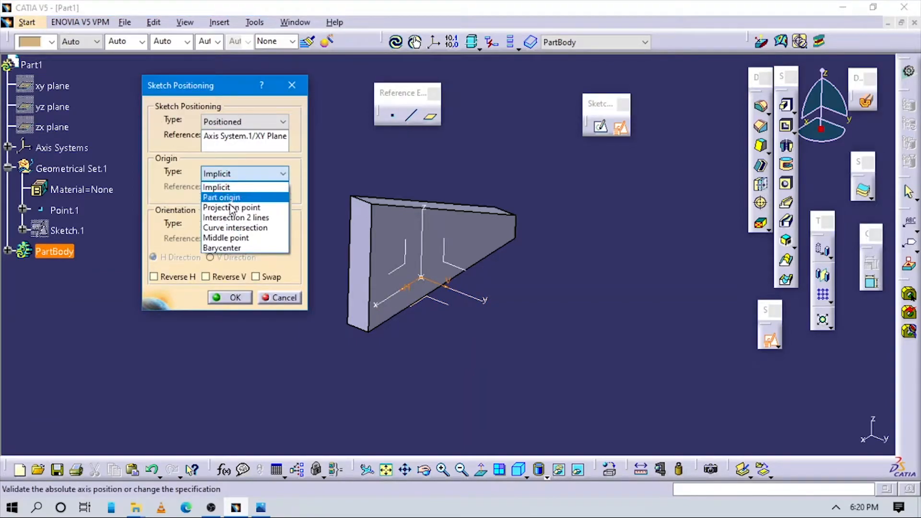
left_click(225, 206)
left_click(69, 212)
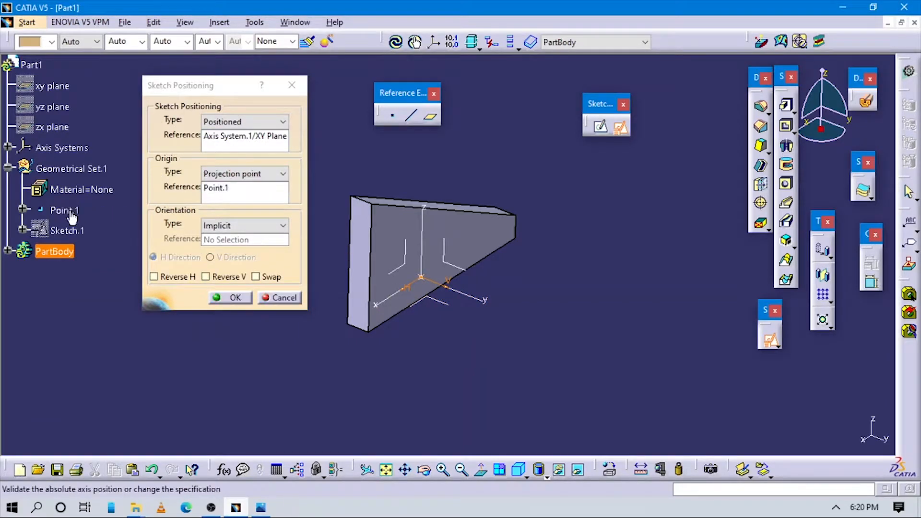
left_click(237, 225)
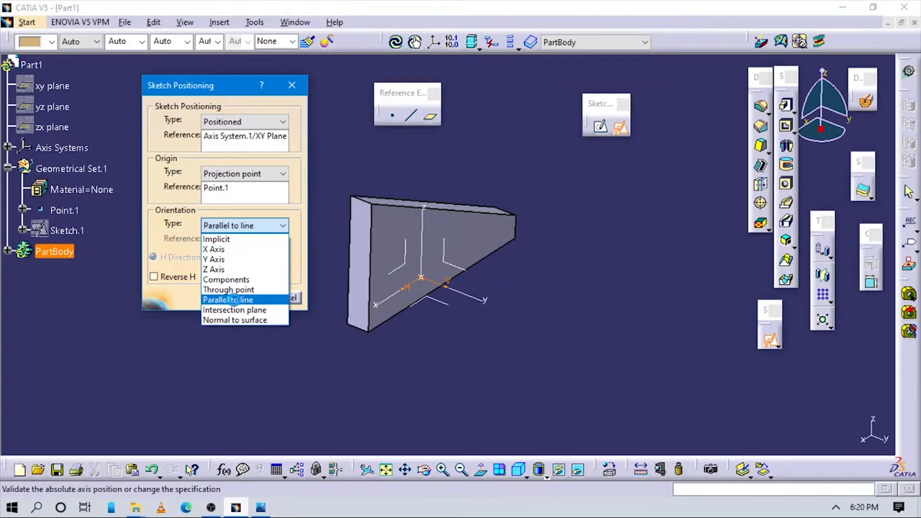
left_click(234, 299)
left_click(484, 304)
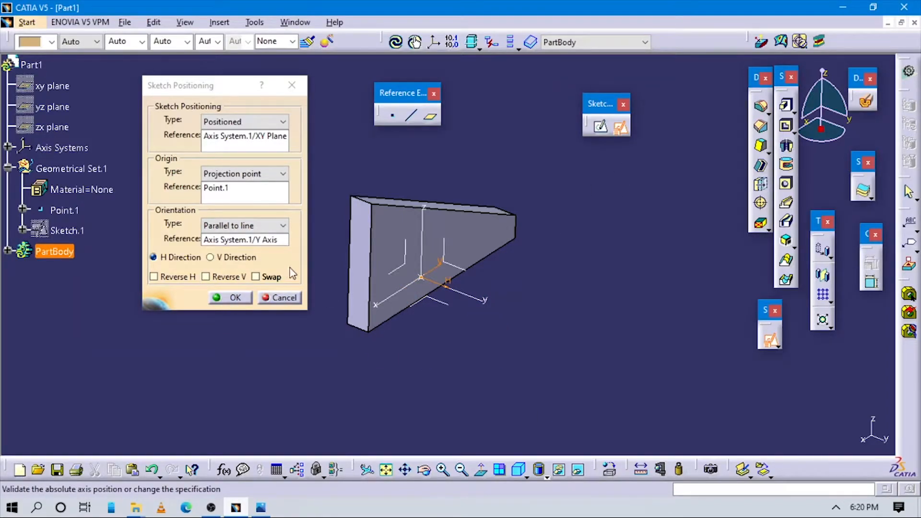
left_click(235, 298)
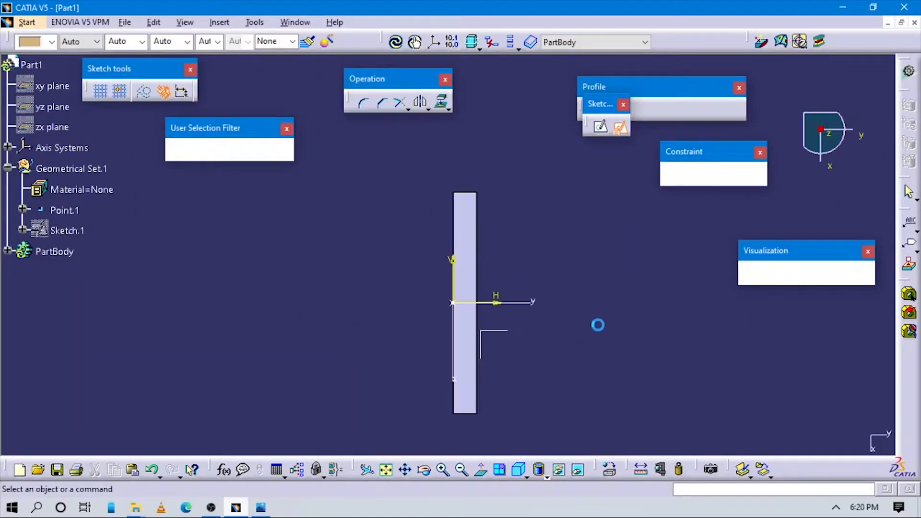
Sketch a closed four-sided base profile along the plate's inner edge, about 86 mm wide, with a 98.5 mm outer side and a slanted edge.
middle_click_drag(501, 274, 498, 272)
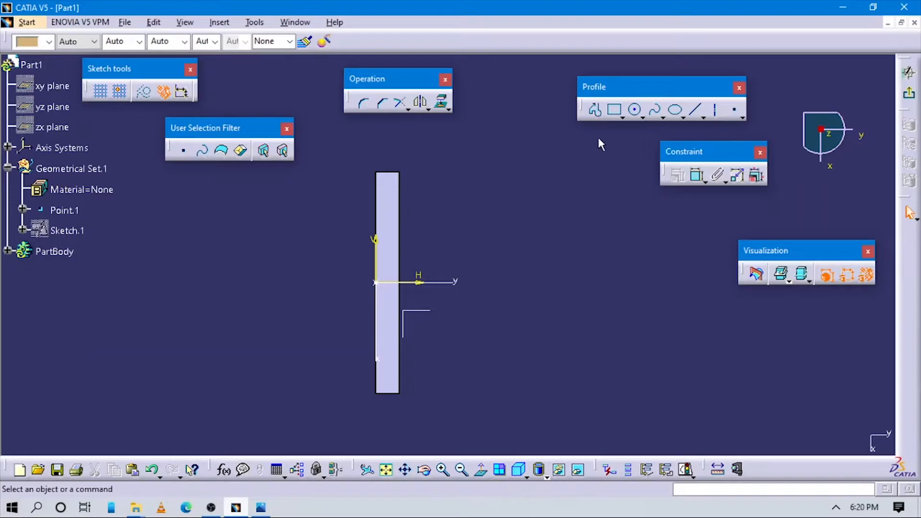
left_click(598, 114)
key("alt+Tab")
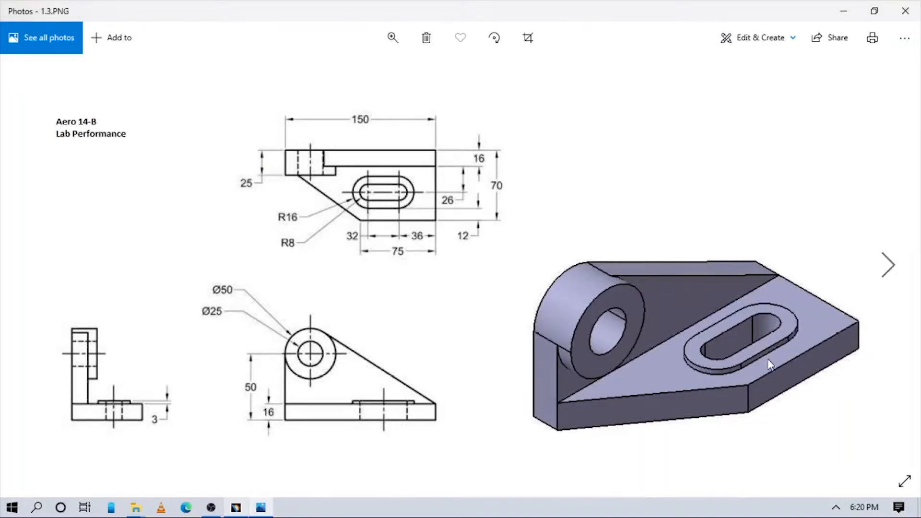
key("alt+Tab")
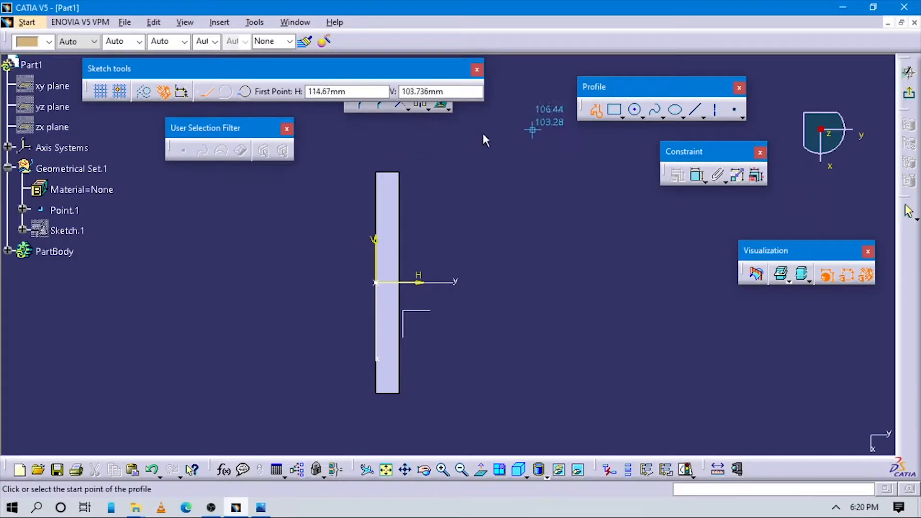
left_click(398, 173)
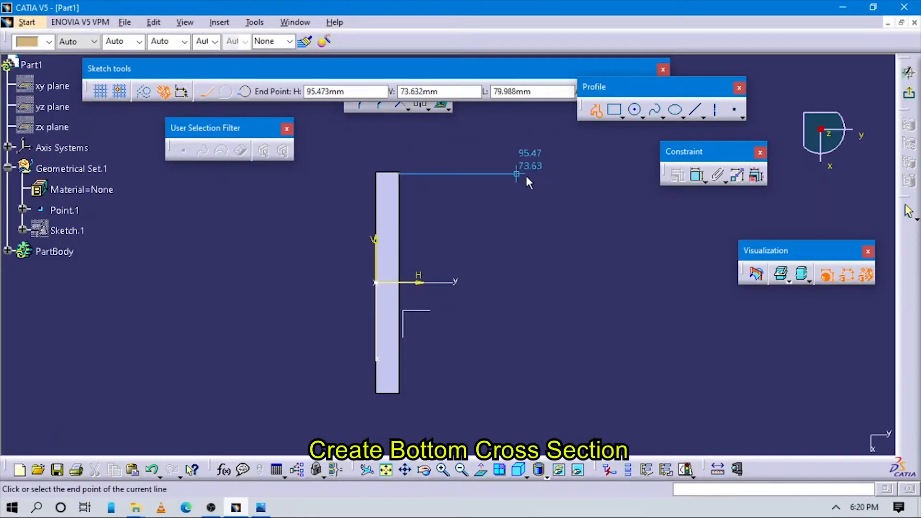
left_click(526, 175)
left_click(525, 319)
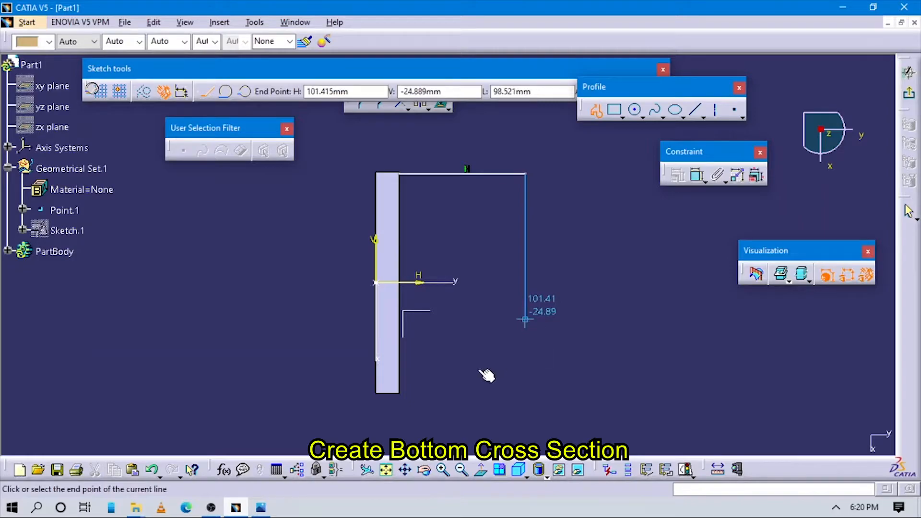
left_click(400, 393)
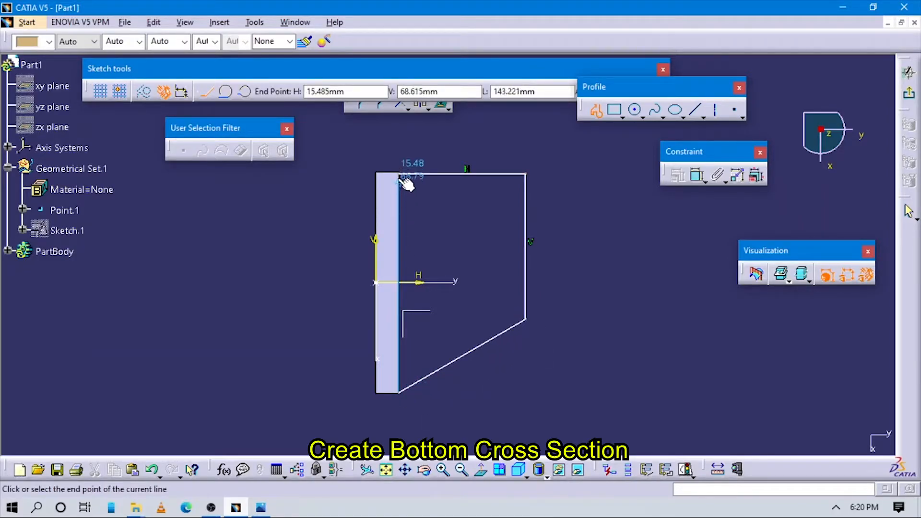
left_click(400, 174)
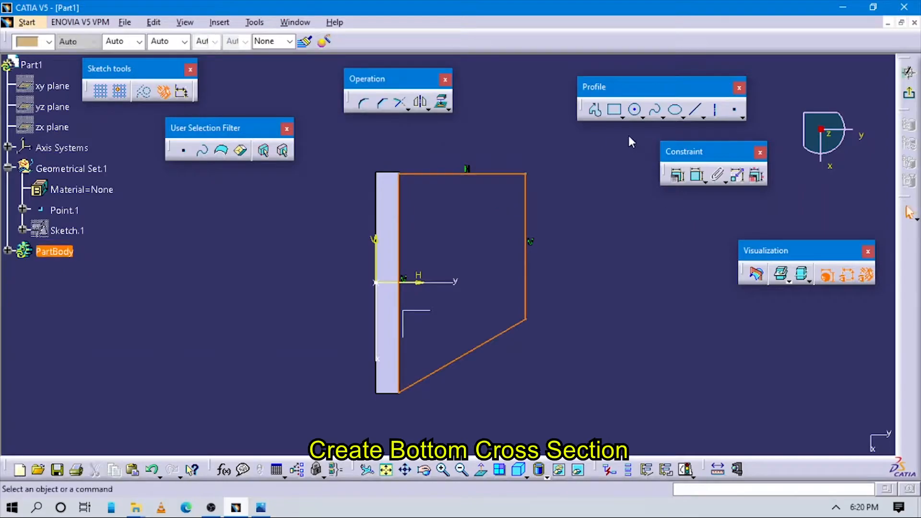
Dimension the profile's vertical edge along the plate and set its length to 150 mm.
left_click(398, 214)
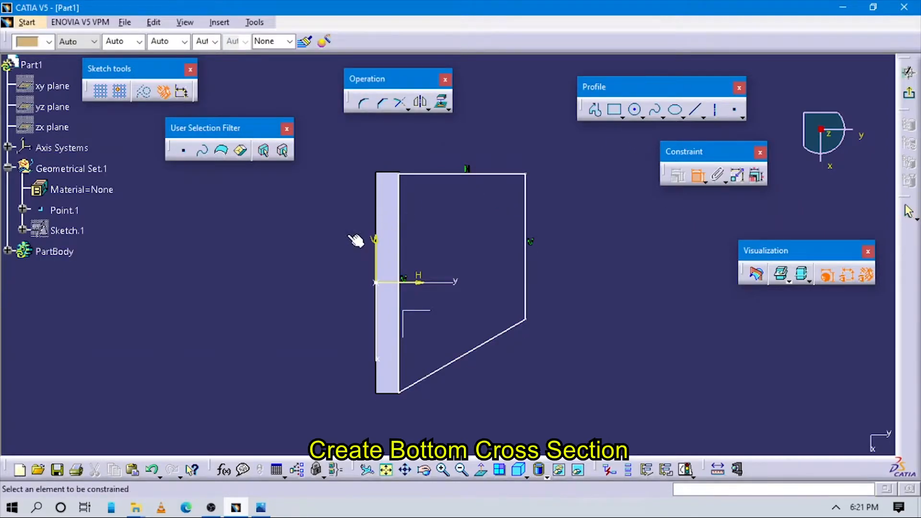
left_click(319, 250)
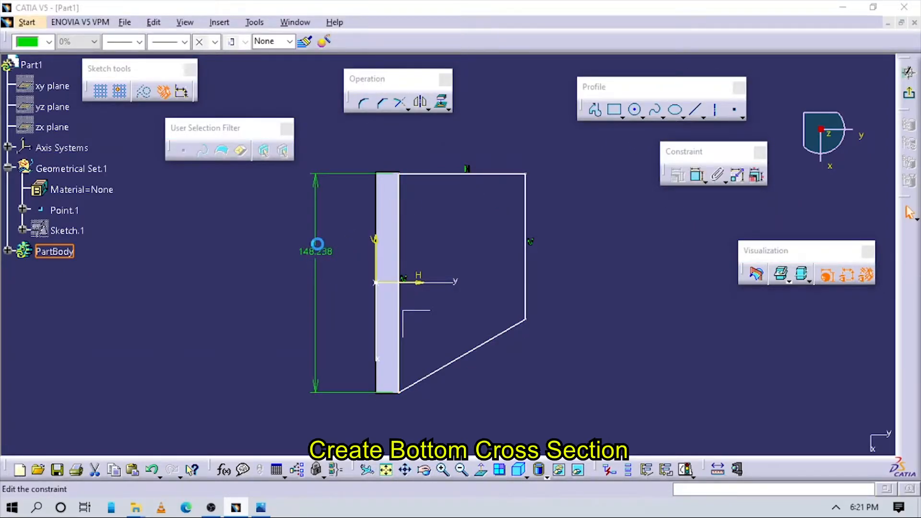
double_click(318, 244)
key("Return")
Dimension the distance from the profile's upper horizontal edge to the sketch origin and set it to 75 mm.
left_click(697, 175)
left_click(412, 172)
left_click(285, 228)
double_click(286, 228)
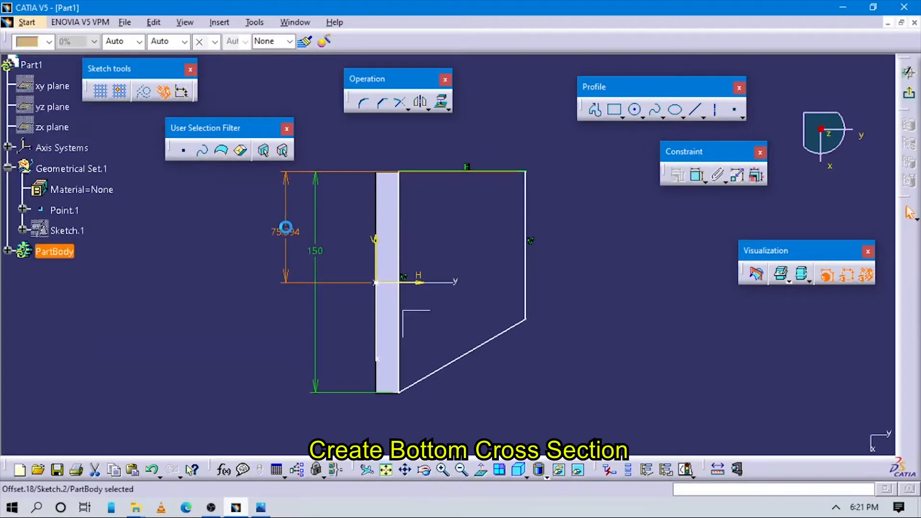
type("150/")
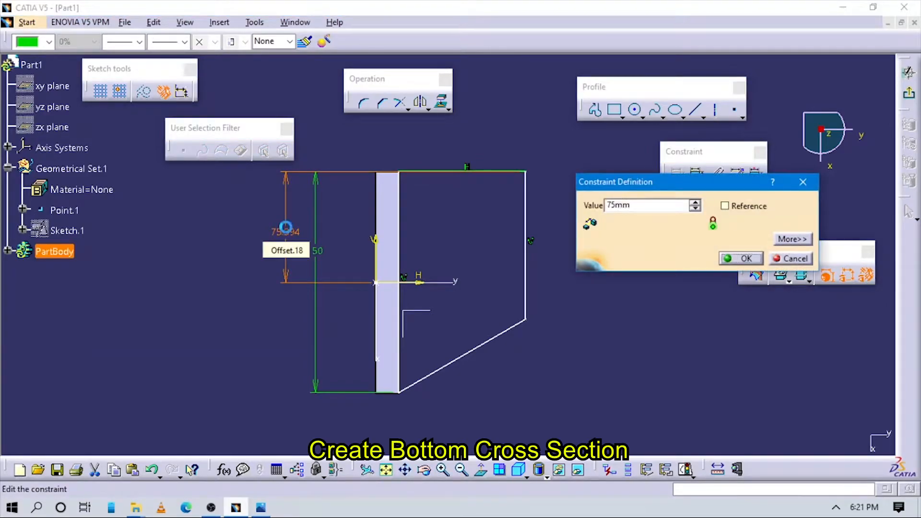
key("Return")
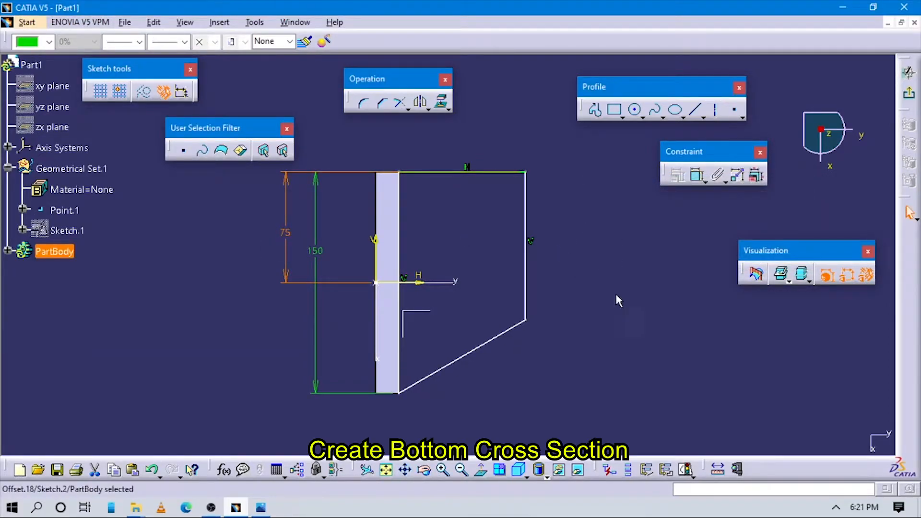
Dimension the base profile's upper horizontal edge and set its length to 70-16, giving 54 mm.
left_click(698, 175)
left_click(461, 172)
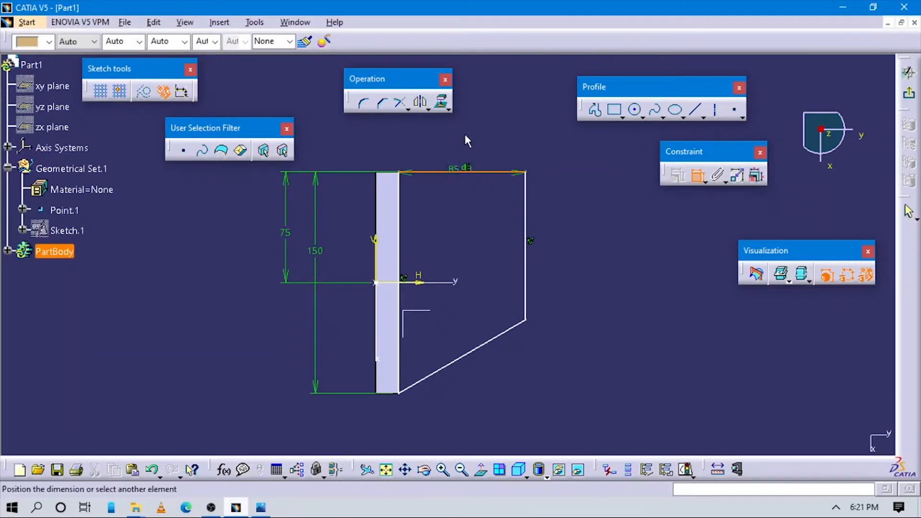
left_click(469, 123)
key("alt+Tab")
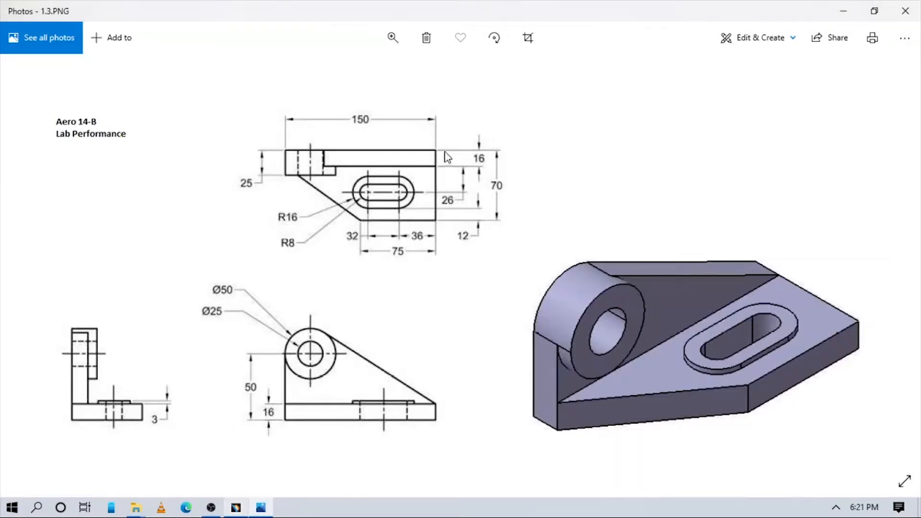
key("alt+Tab")
double_click(468, 124)
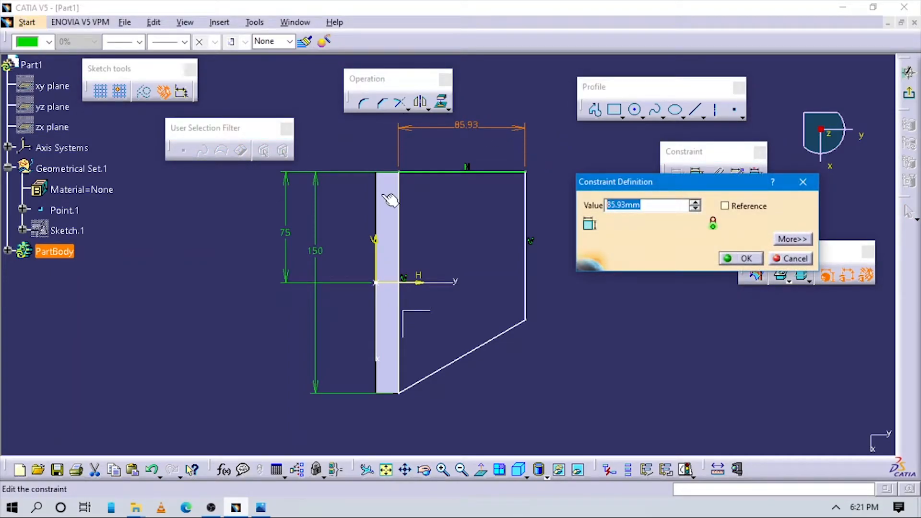
type("70-16")
key("Return")
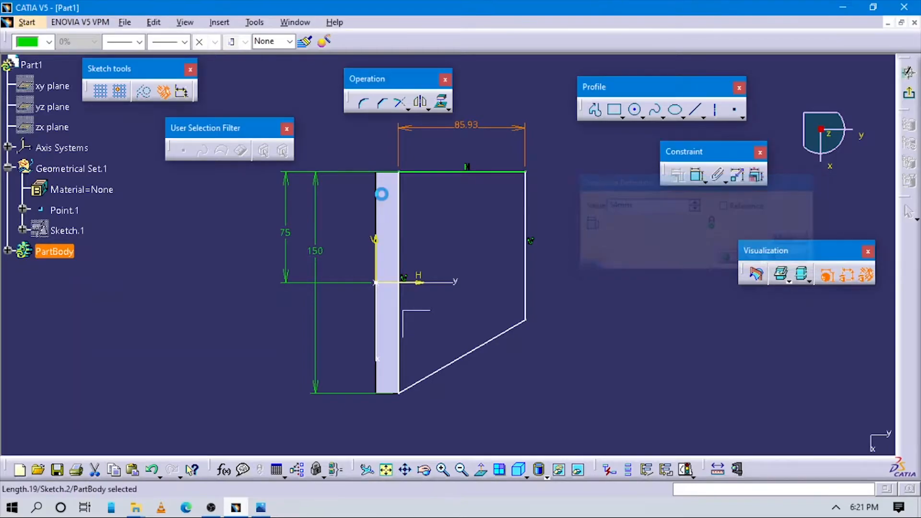
Dimension the base profile's outer vertical edge and set its length to 75 mm.
left_click(693, 176)
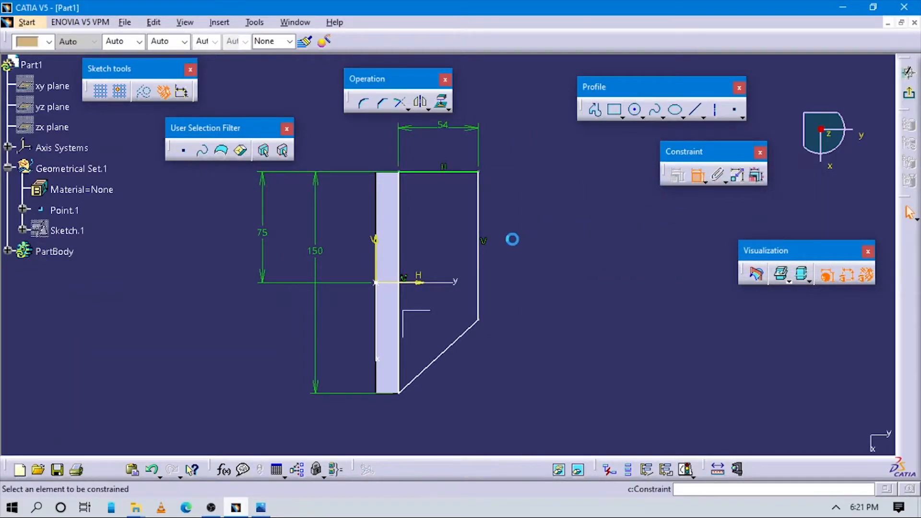
key("alt+Tab")
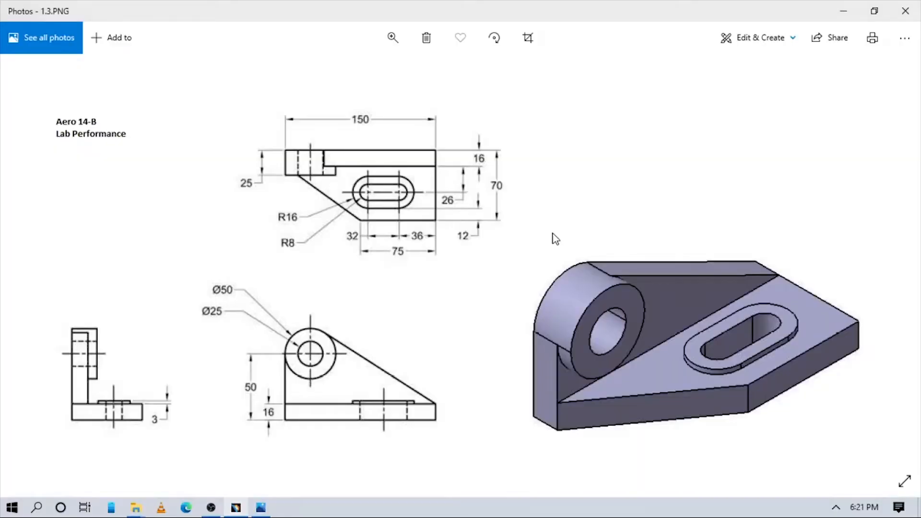
key("alt+Tab")
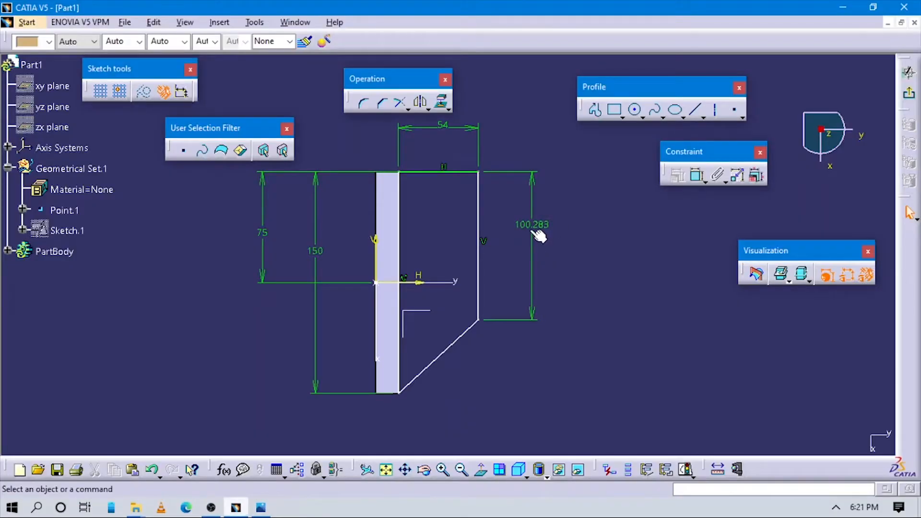
left_click(528, 228)
double_click(528, 229)
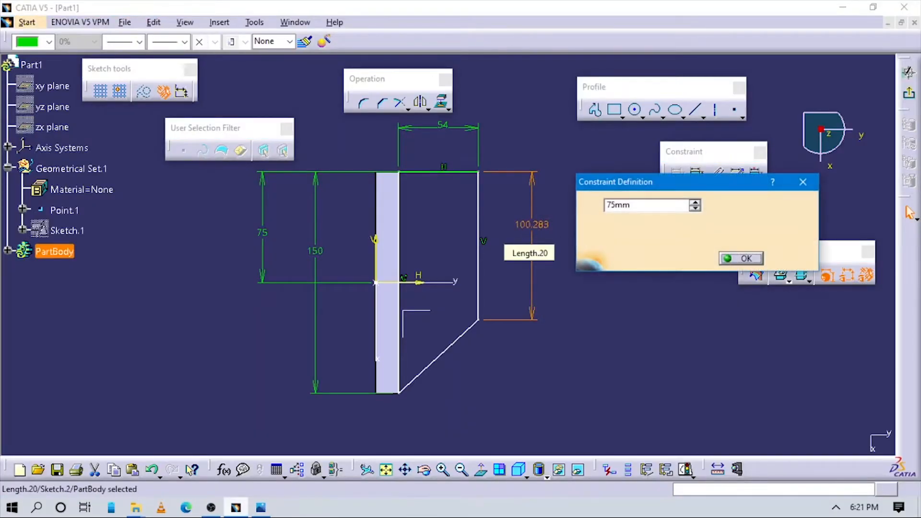
type("75")
key("Return")
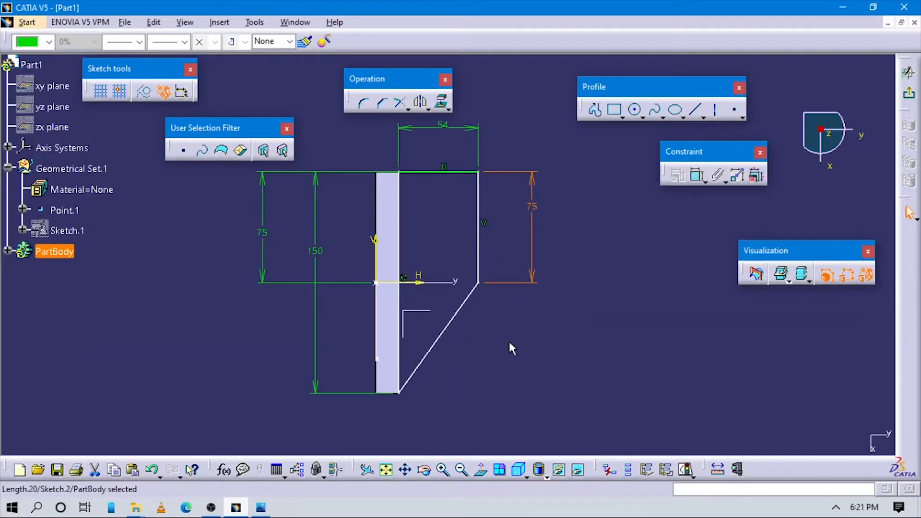
left_click(511, 348)
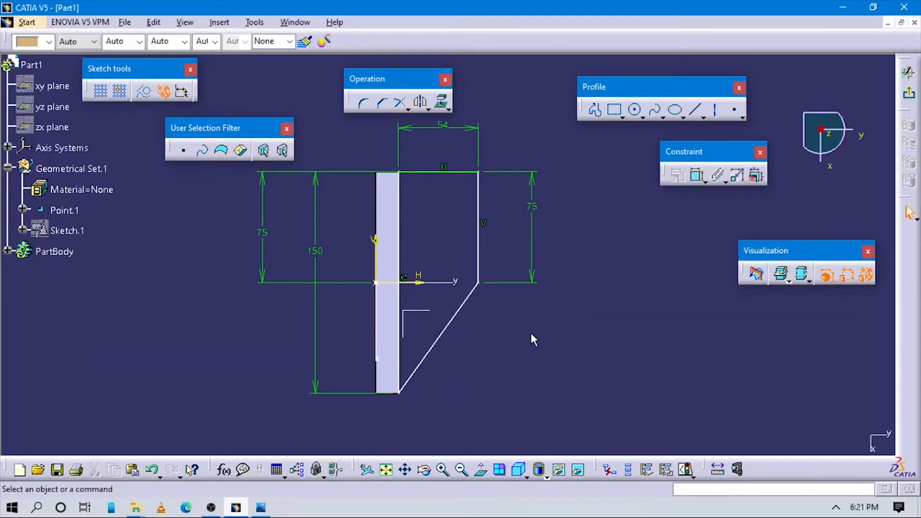
Dimension the distance from the profile's inner vertical edge to the sketch's V axis and set it to 16 mm.
key("alt+Tab")
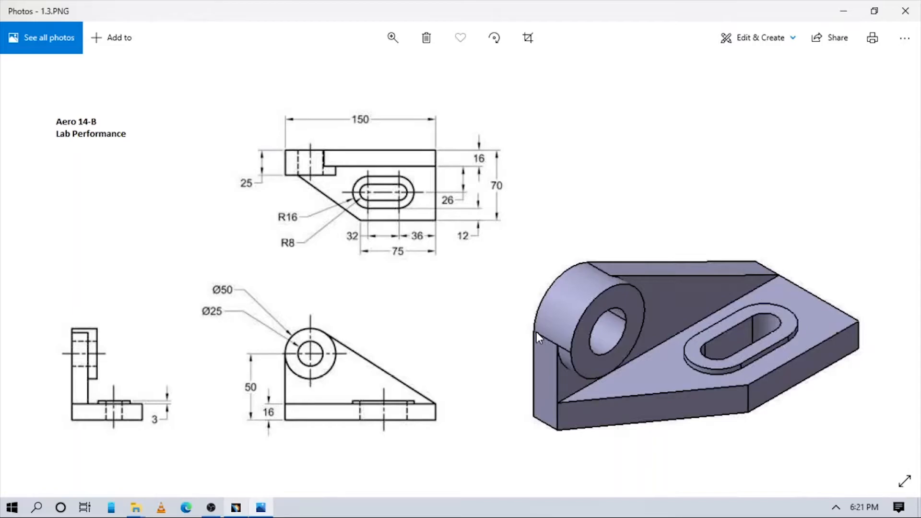
key("alt+Tab")
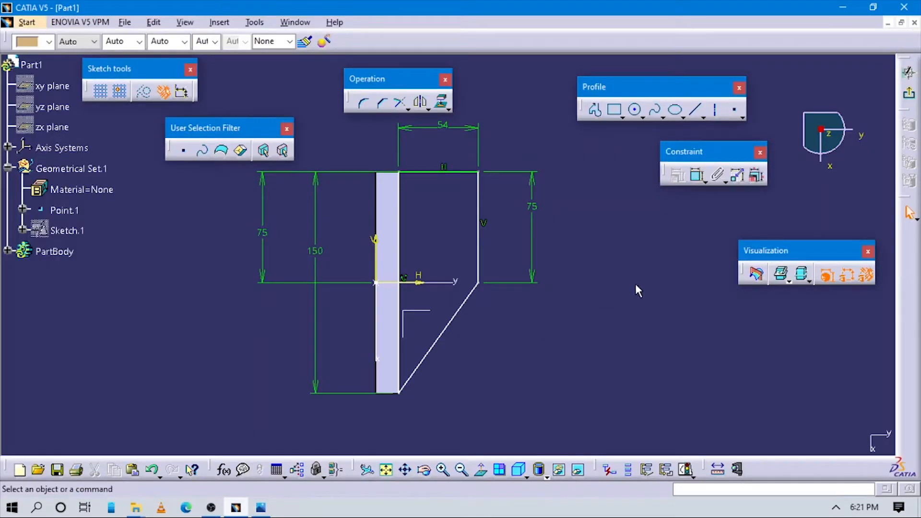
left_click_drag(481, 279, 498, 273)
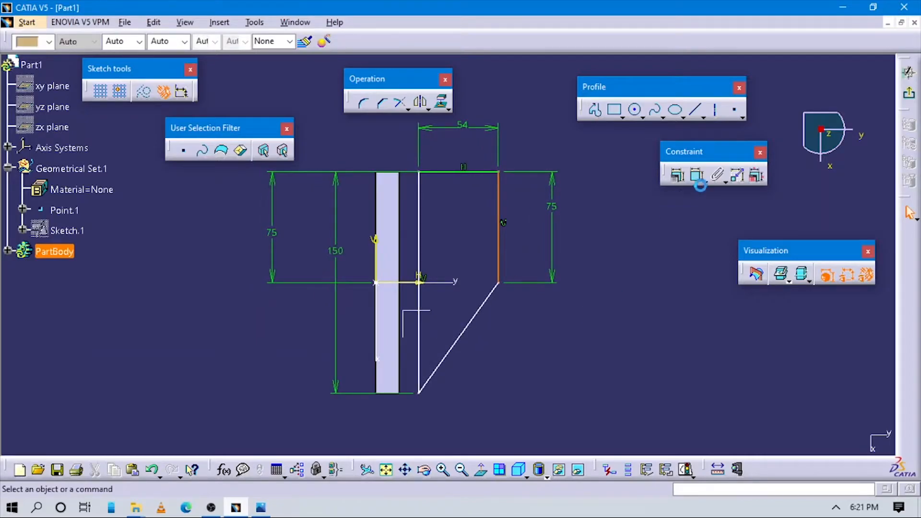
left_click(697, 175)
left_click(375, 241)
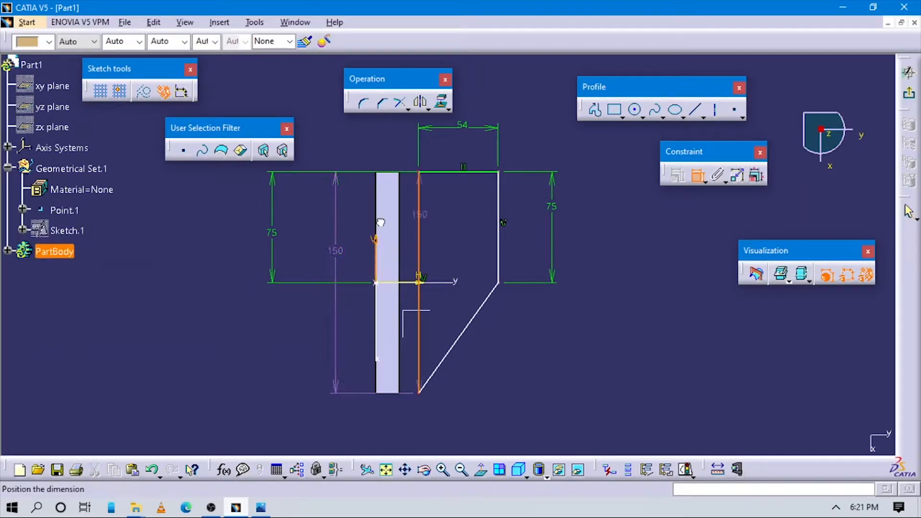
left_click(384, 128)
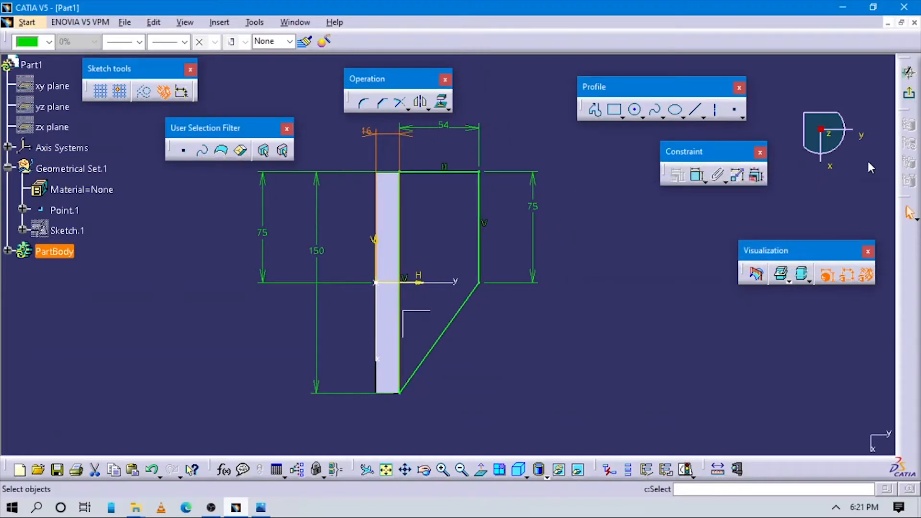
Exit the sketch and pad the base profile 16 mm upward, checking the part against the reference drawing.
left_click(901, 98)
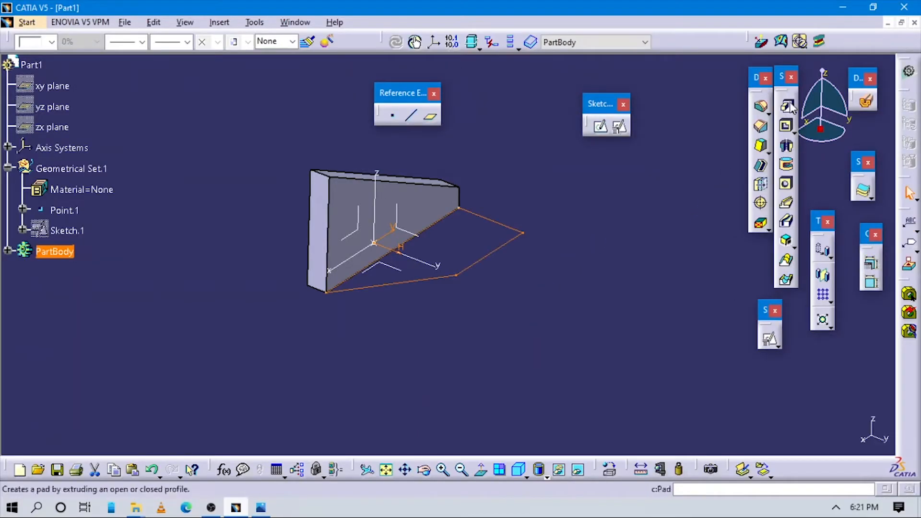
left_click(788, 106)
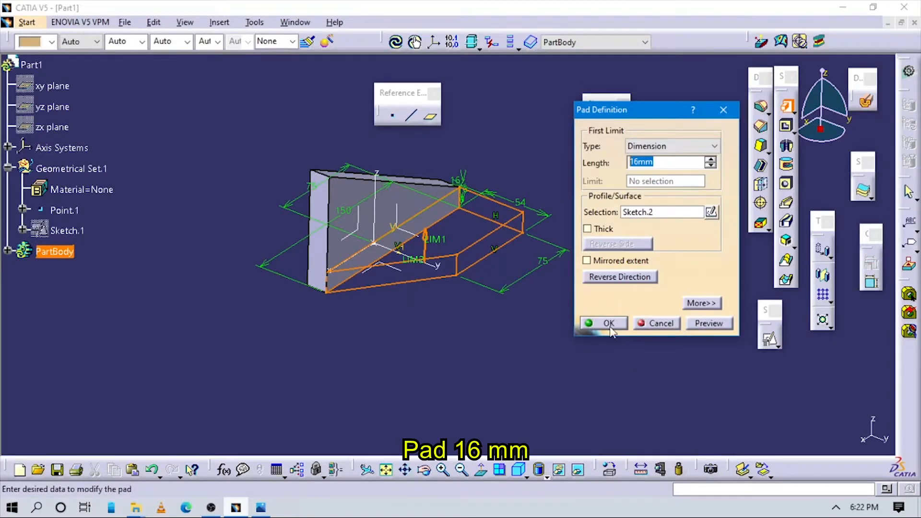
left_click(602, 323)
middle_click_drag(524, 289, 514, 349)
key("alt+Tab")
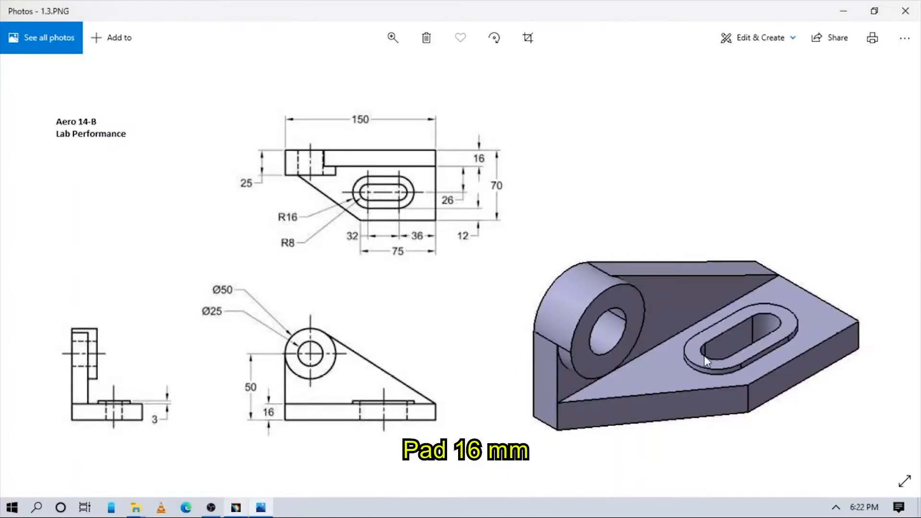
key("alt+Tab")
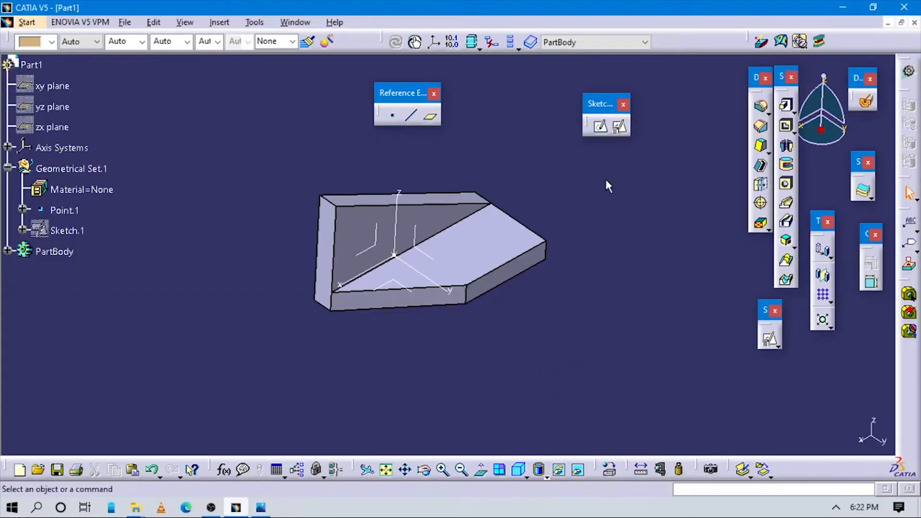
left_click(600, 126)
left_click(409, 266)
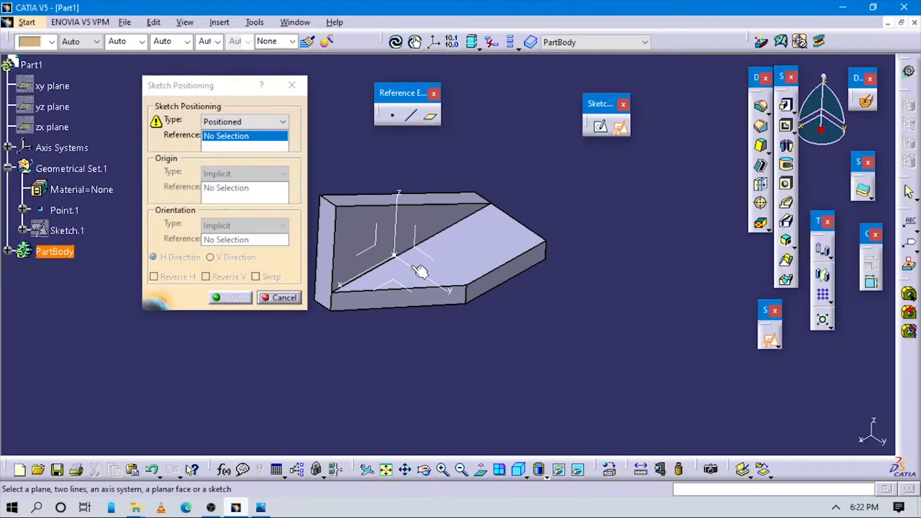
key("Escape")
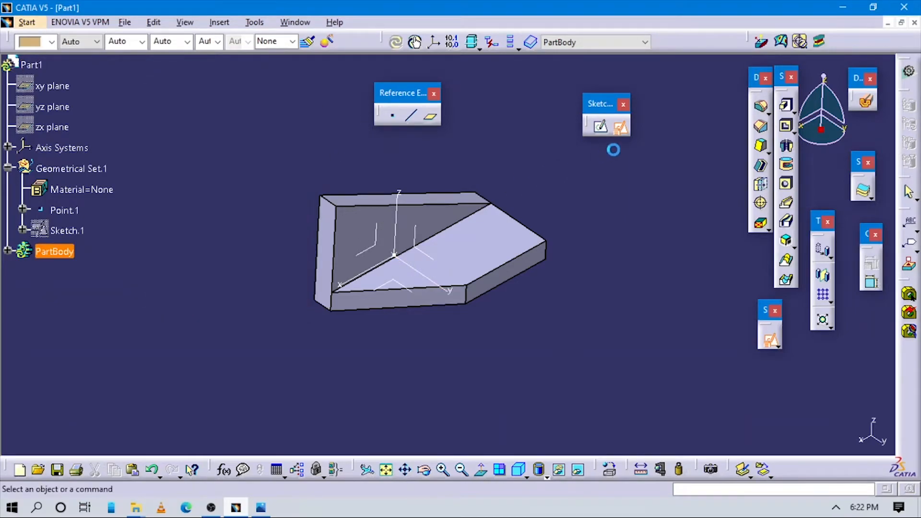
Create a positioned sketch on Axis System.1's XY plane, with its origin projected from Point.1 and H direction parallel to the Y axis.
left_click(619, 128)
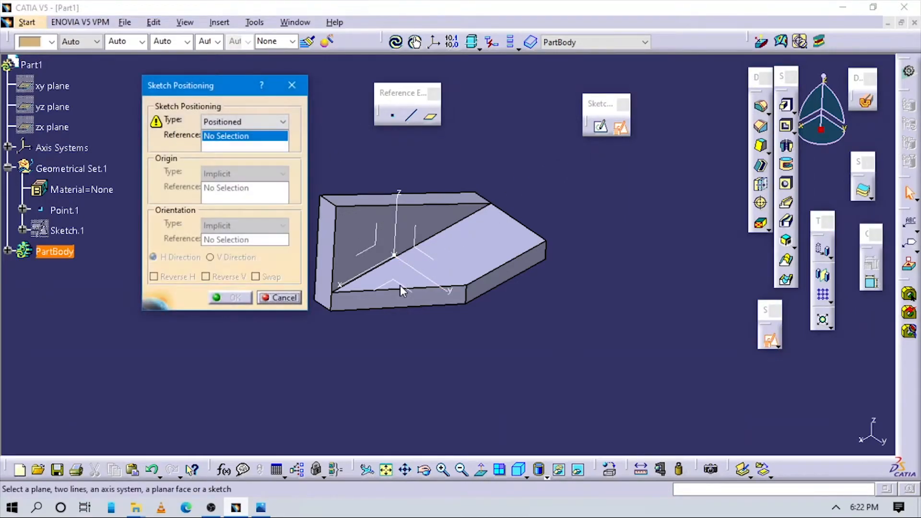
left_click(409, 287)
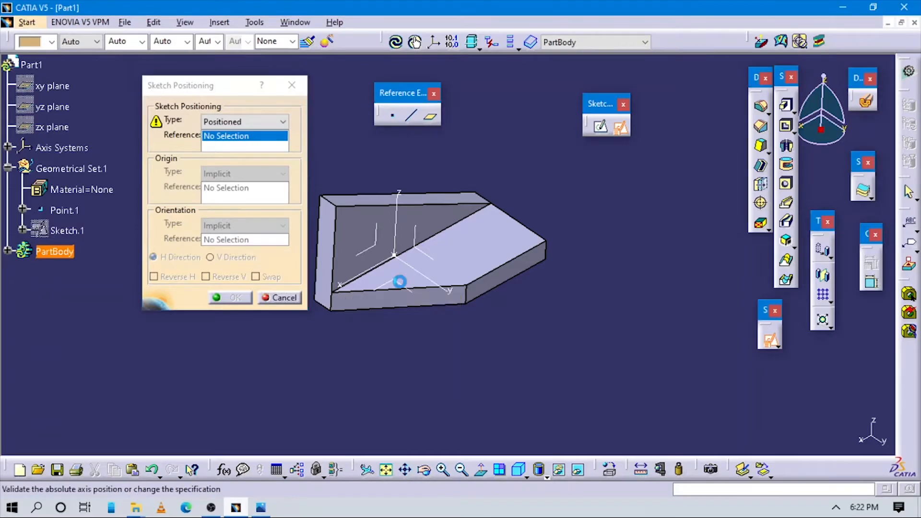
left_click(235, 173)
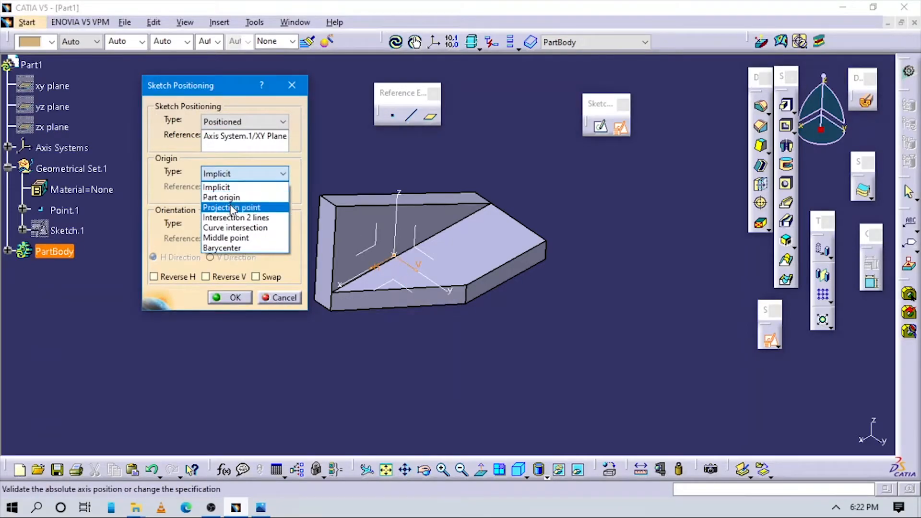
left_click(233, 206)
left_click(222, 228)
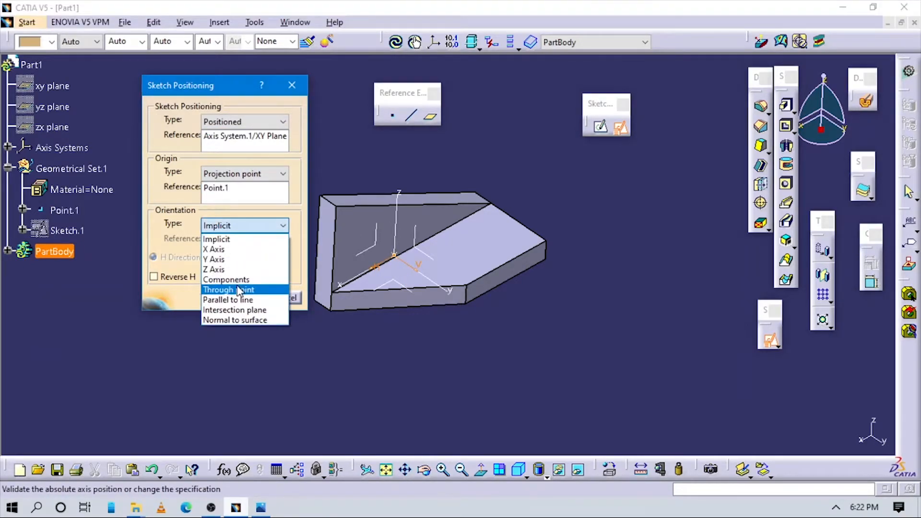
left_click(230, 300)
left_click(426, 276)
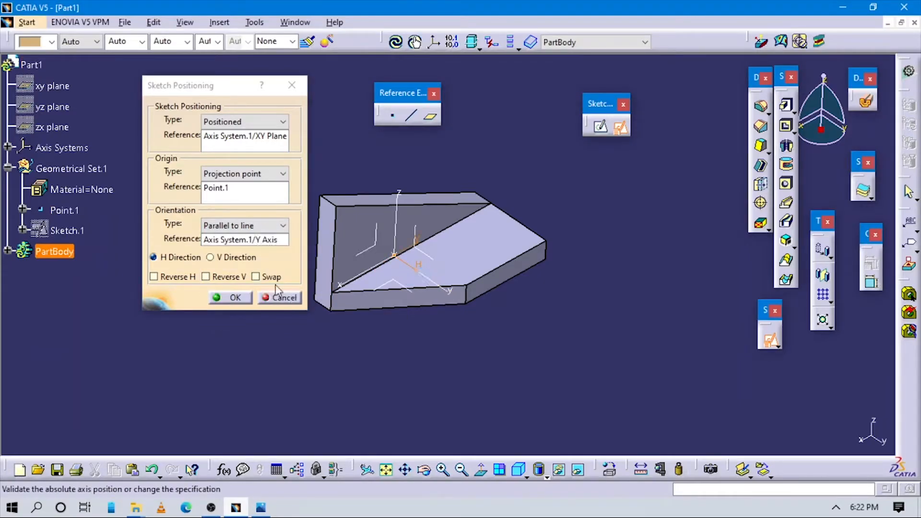
left_click(235, 299)
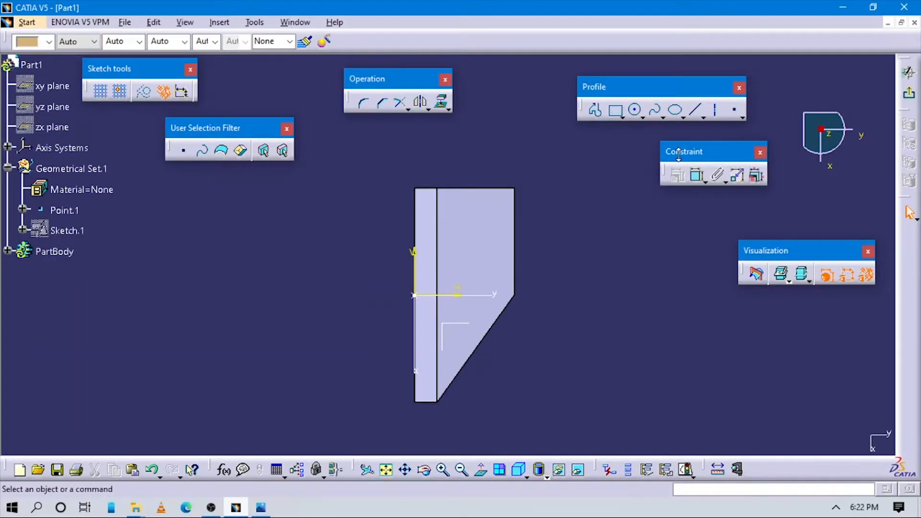
Sketch a vertical elongated hole over the base's wide part, about 51 mm between centers with a radius of about 15 mm.
left_click(622, 115)
left_click(698, 125)
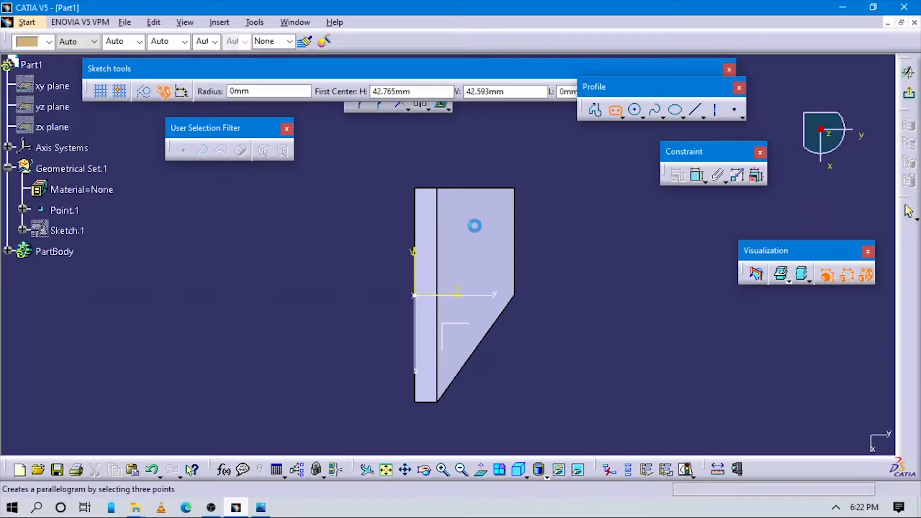
left_click(475, 218)
left_click(476, 291)
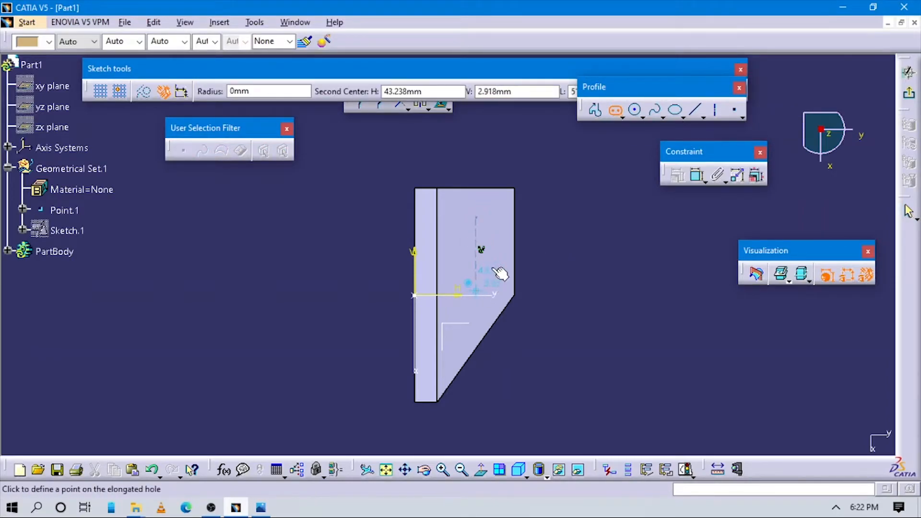
left_click(498, 257)
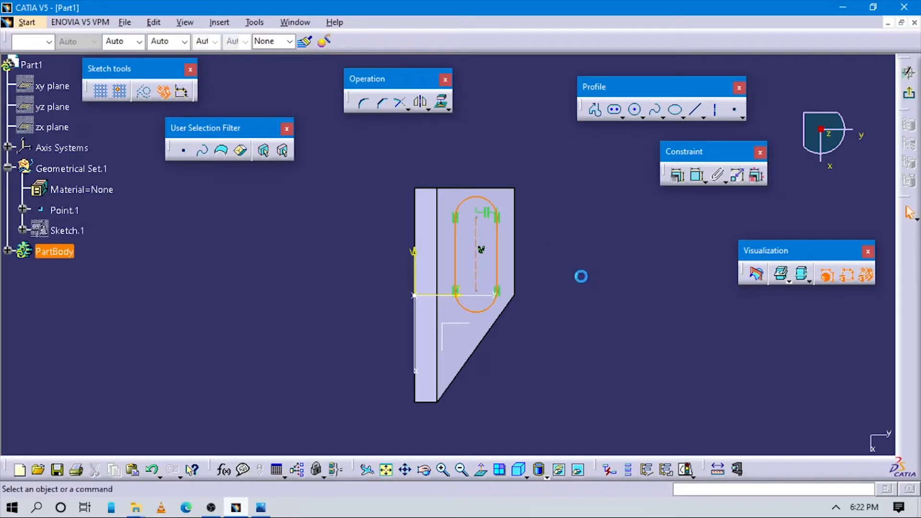
Dimension the elongated hole's upper arc and set its radius to 16 mm, as given in the reference drawing.
key("alt+Tab")
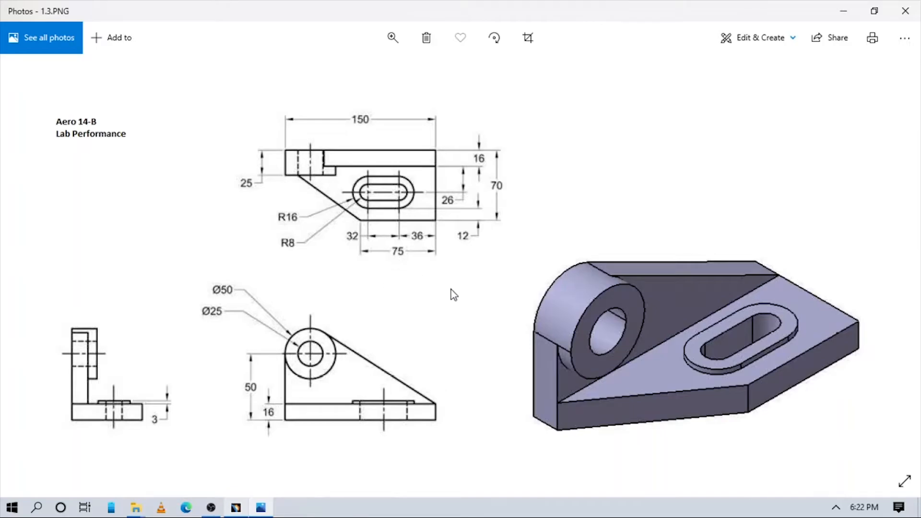
key("alt+Tab")
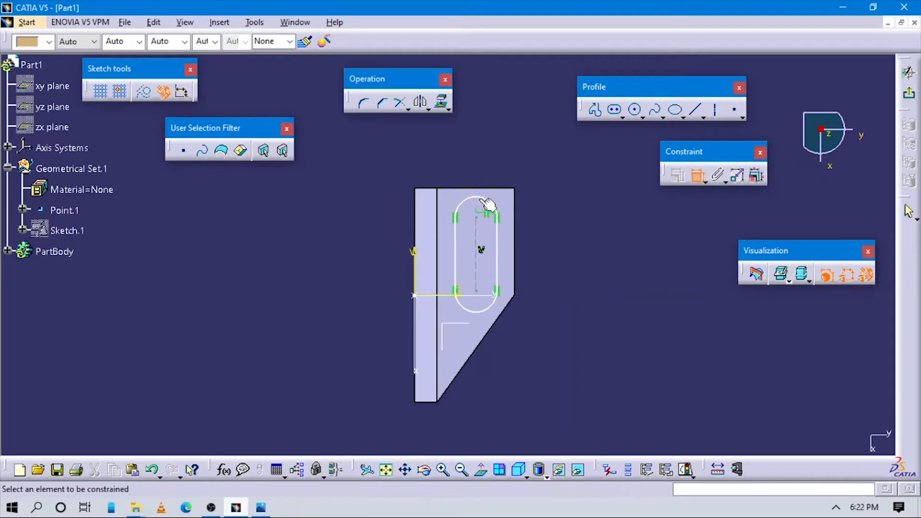
double_click(524, 149)
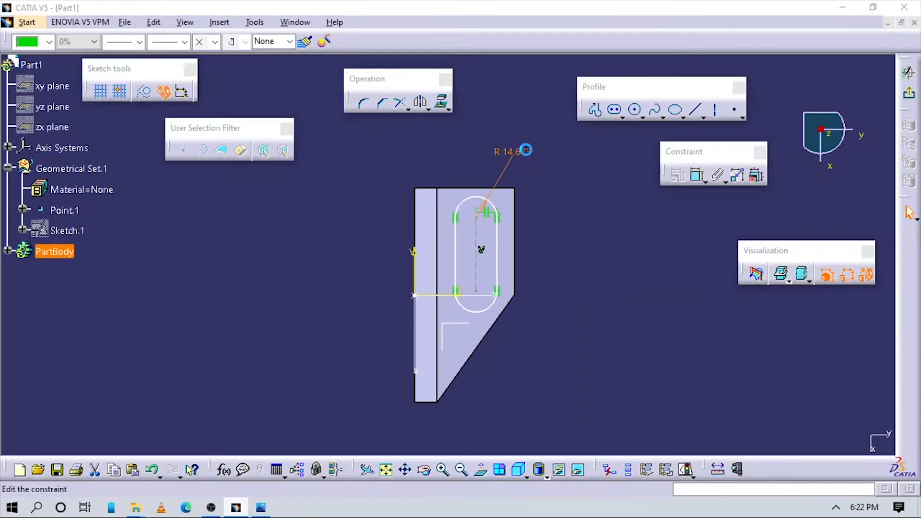
type("16")
key("Return")
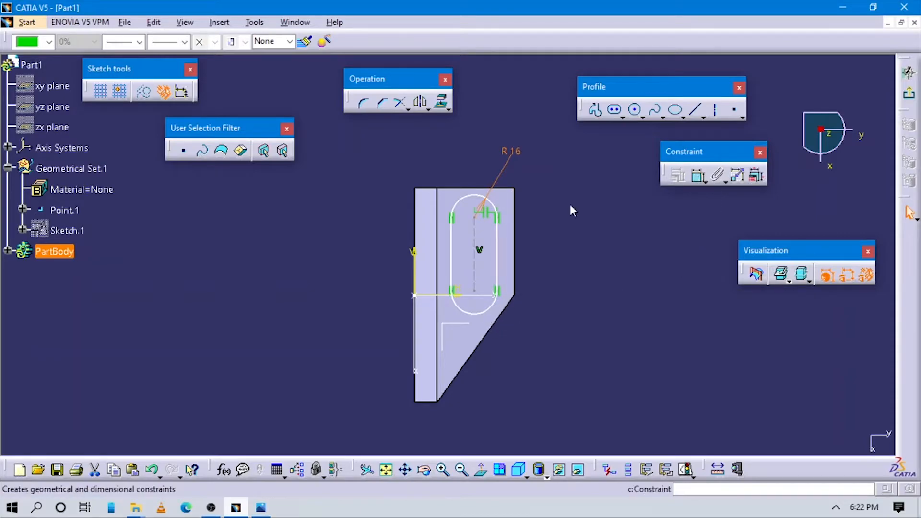
Dimension the distance between the elongated hole's arc centers and set it to 32 mm, checking it against the reference drawing.
left_click(696, 175)
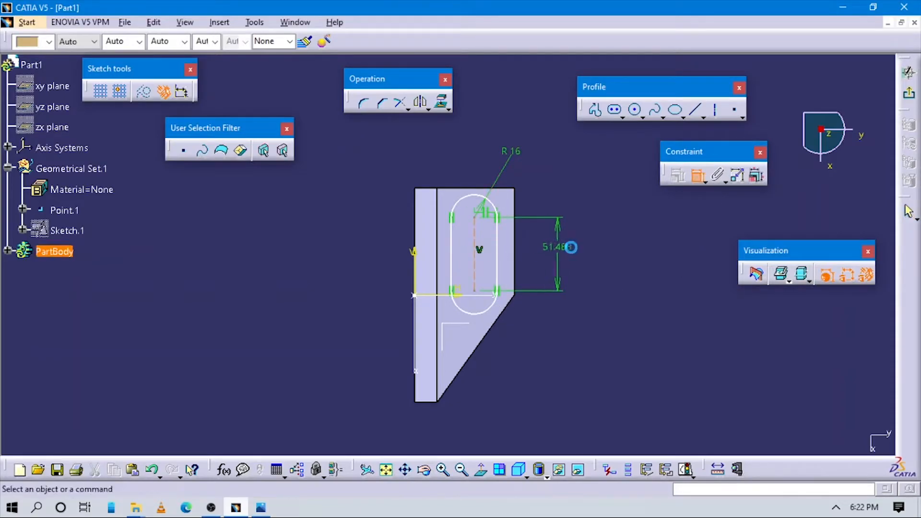
double_click(569, 246)
type("32")
key("Return")
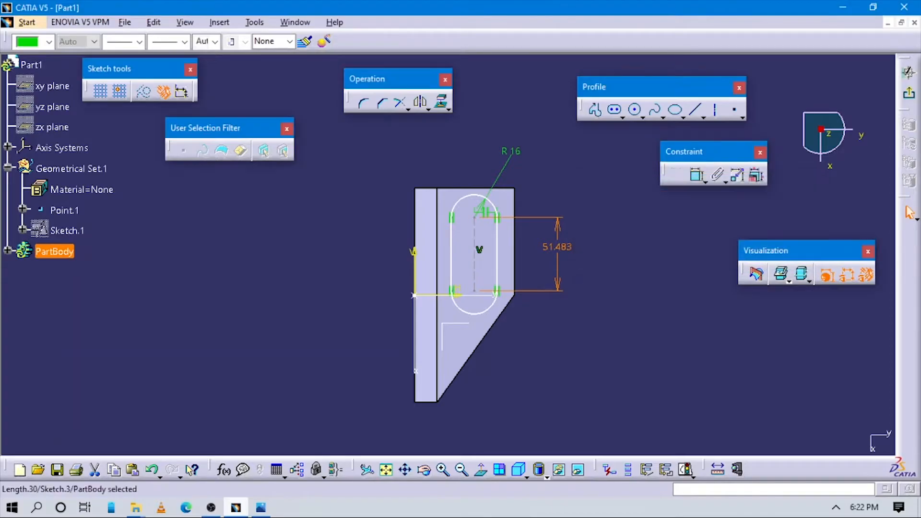
key("alt+Tab")
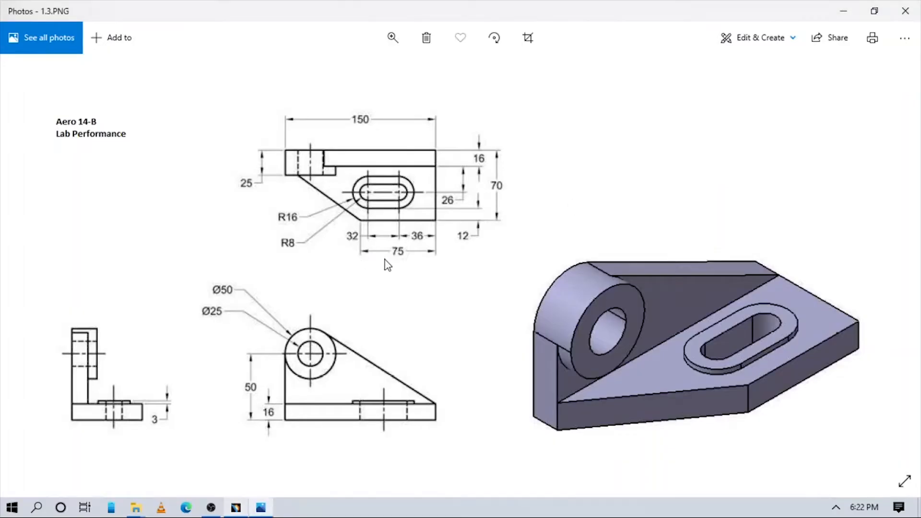
key("alt+Tab")
key("alt+Tab")
key("alt+Tab")
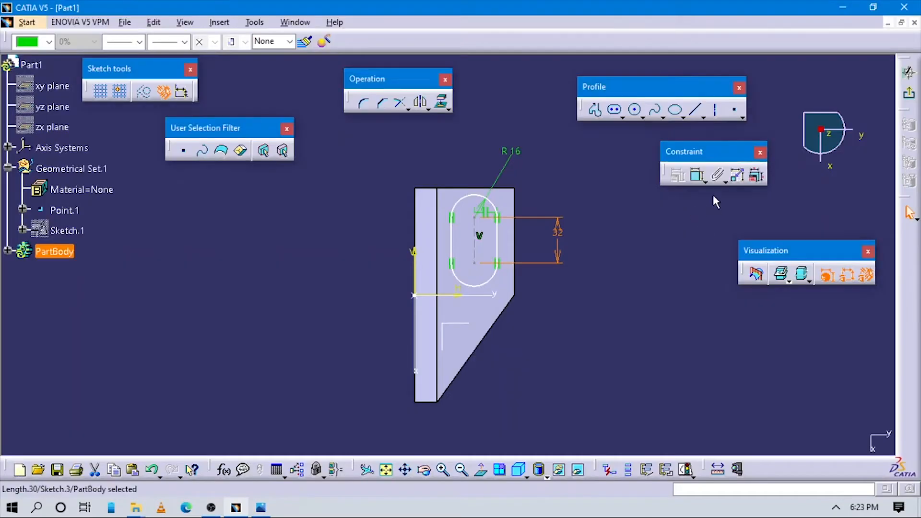
Dimension the elongated hole's centerline from the sketch's V axis and set the offset to 26+16 mm.
left_click(416, 252)
double_click(434, 139)
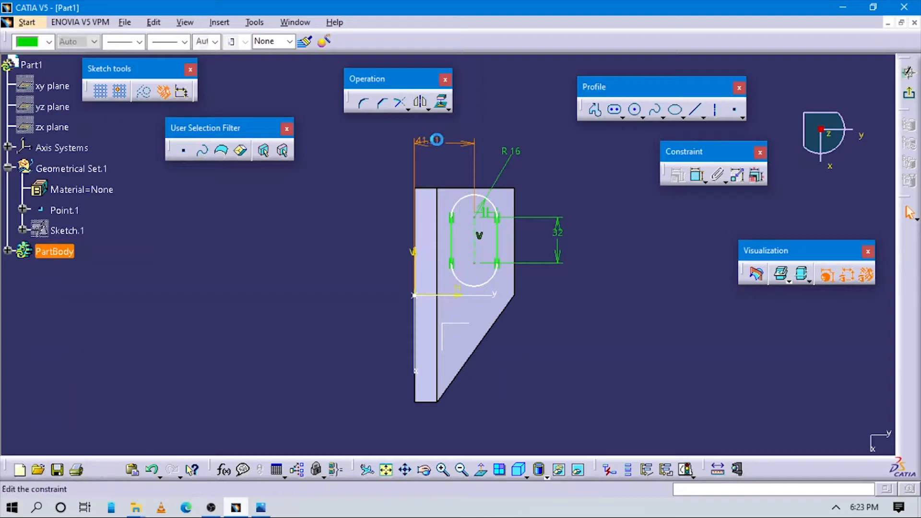
type("26+16")
key("Return")
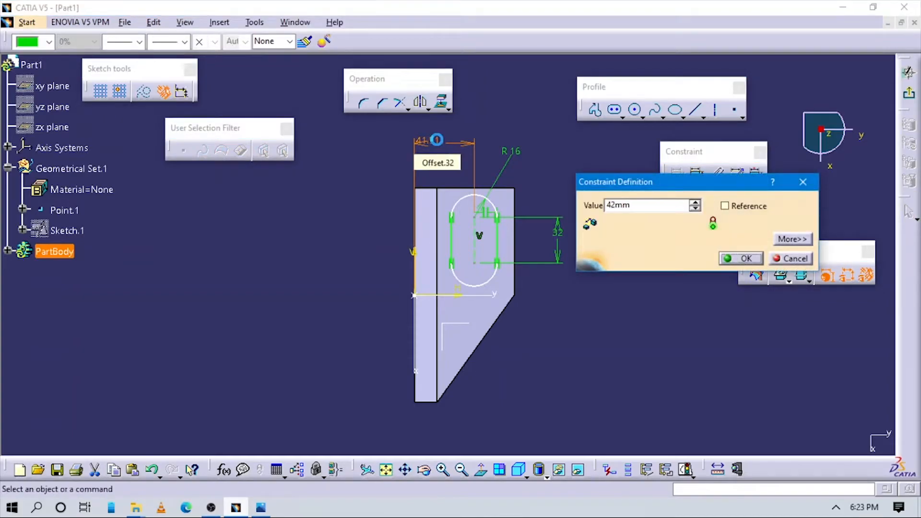
Dimension the elongated hole's upper arc center from the H axis and set the offset to 75-36 mm, following the reference drawing.
left_click(694, 176)
left_click(451, 295)
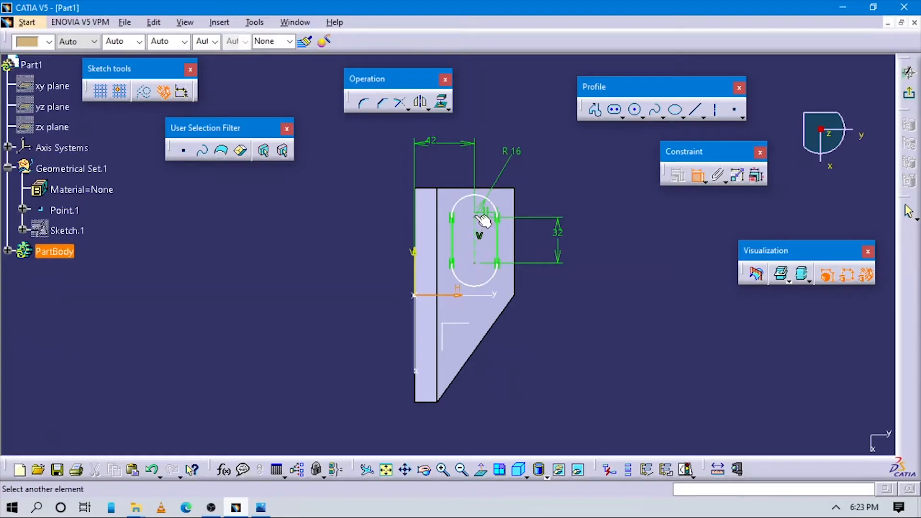
key("alt+Tab")
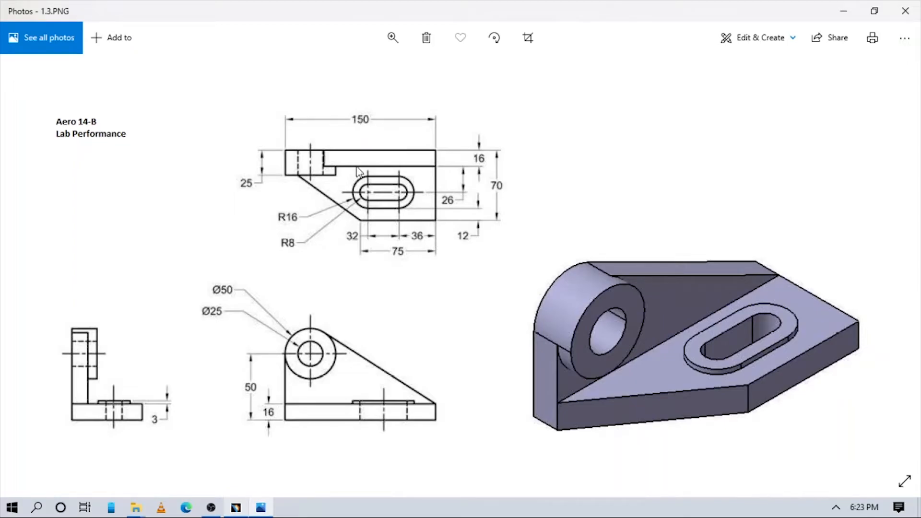
key("alt+Tab")
double_click(320, 241)
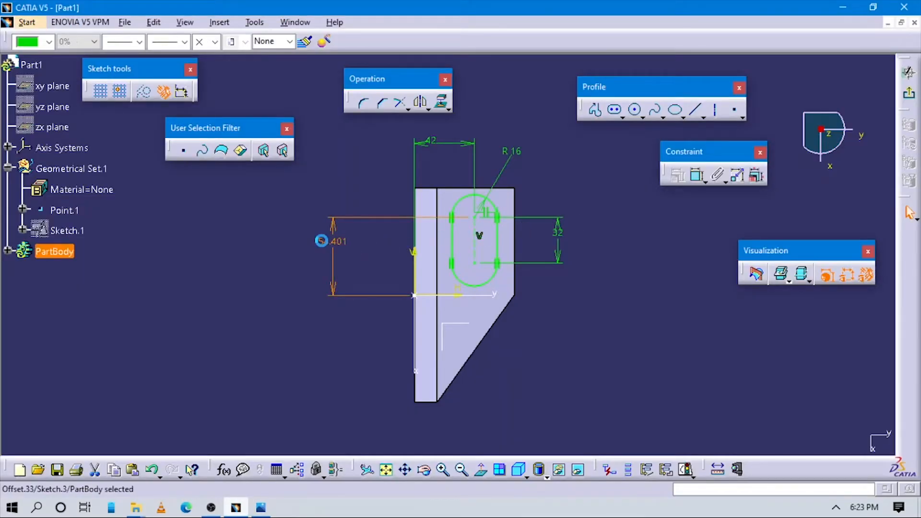
type("75-36")
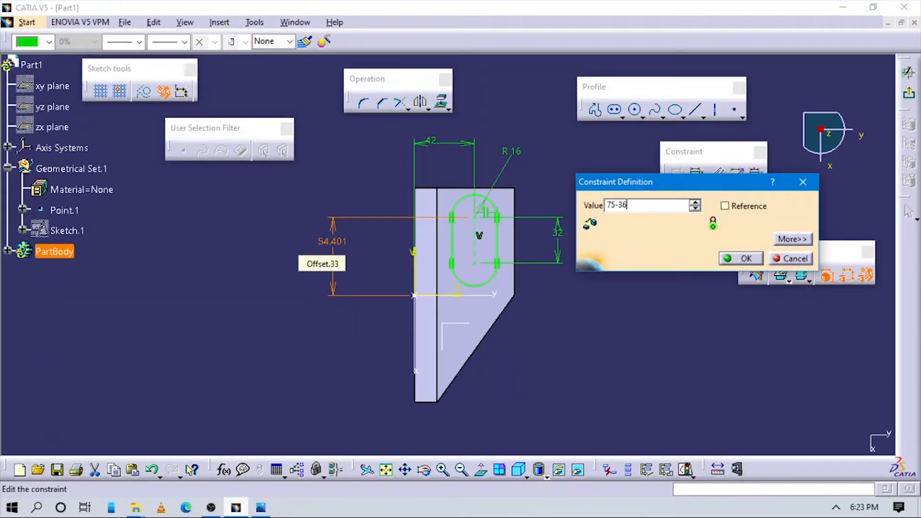
key("Return")
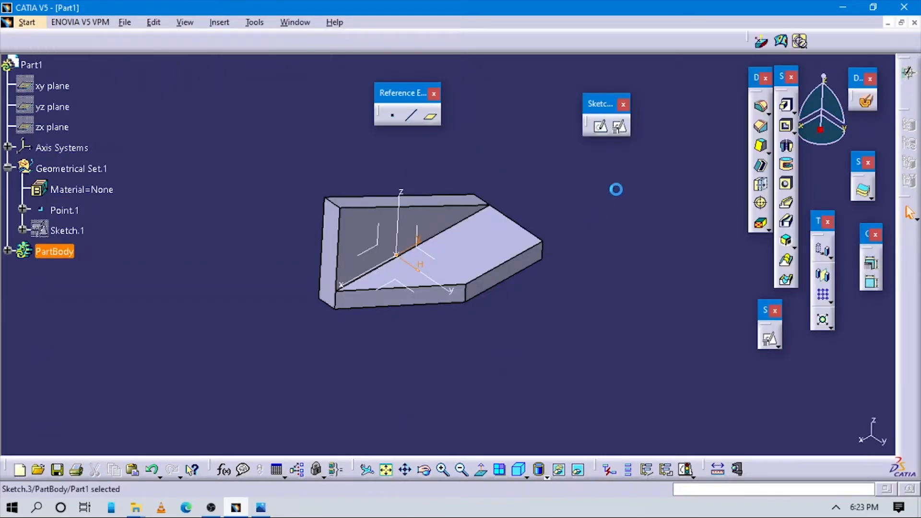
Exit the sketch and pad the elongated profile upward by 16+3 mm, taking the boss height from the reference drawing.
left_click(785, 104)
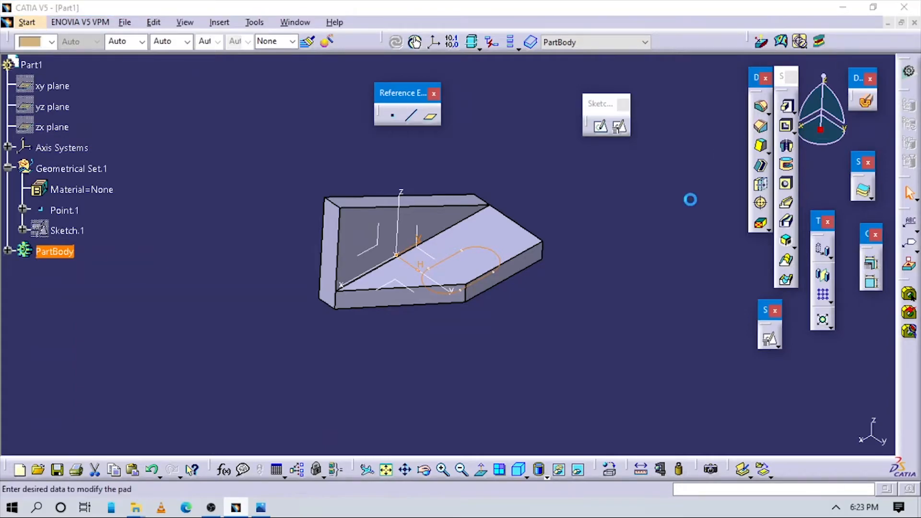
key("alt+Tab")
left_click(294, 422)
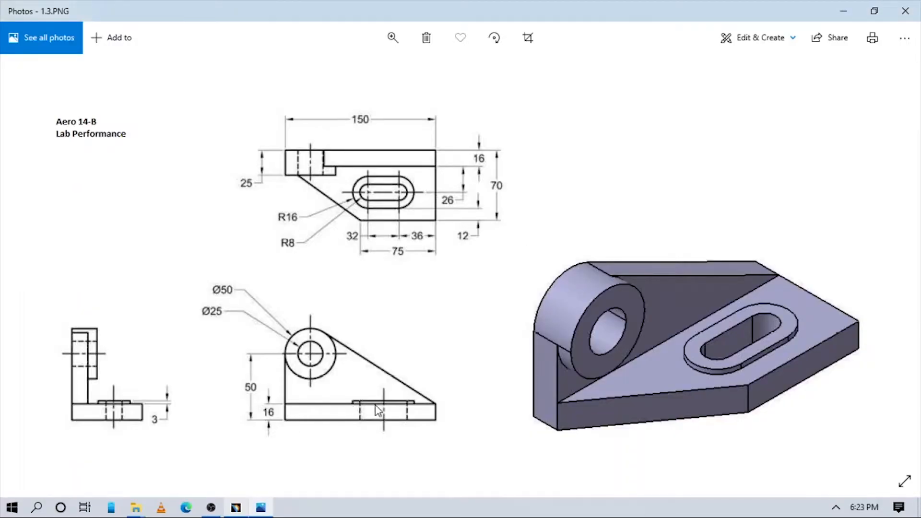
key("alt+Tab")
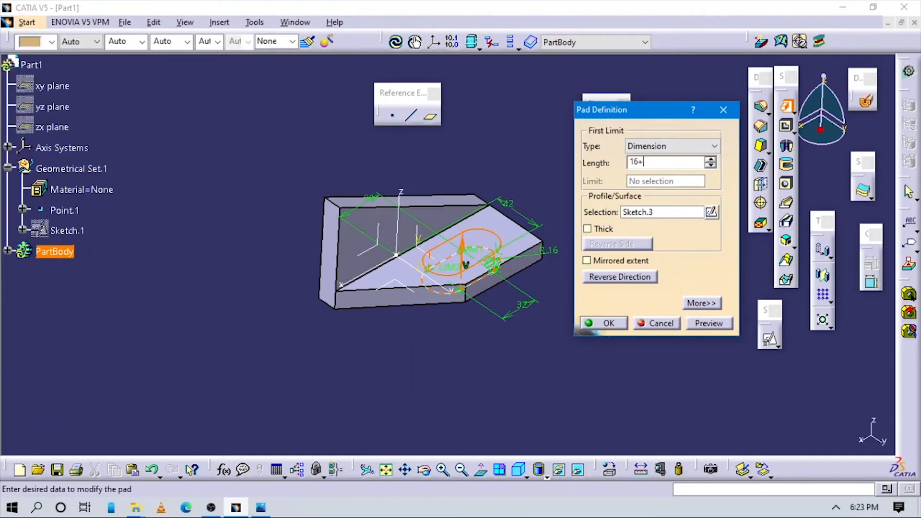
key("Return")
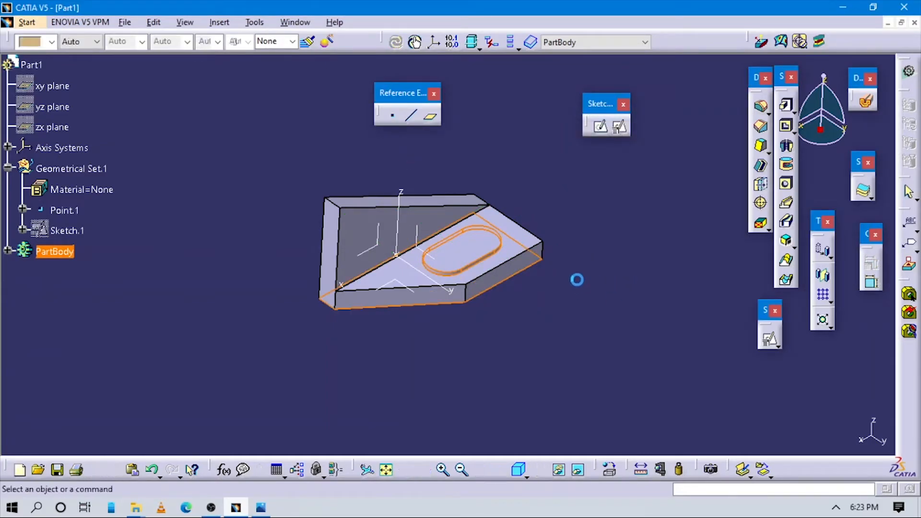
Create another positioned sketch on Axis System.1's XY plane, with its origin projected from Point.1 and H direction parallel to the Y axis.
middle_click_drag(581, 276, 548, 246)
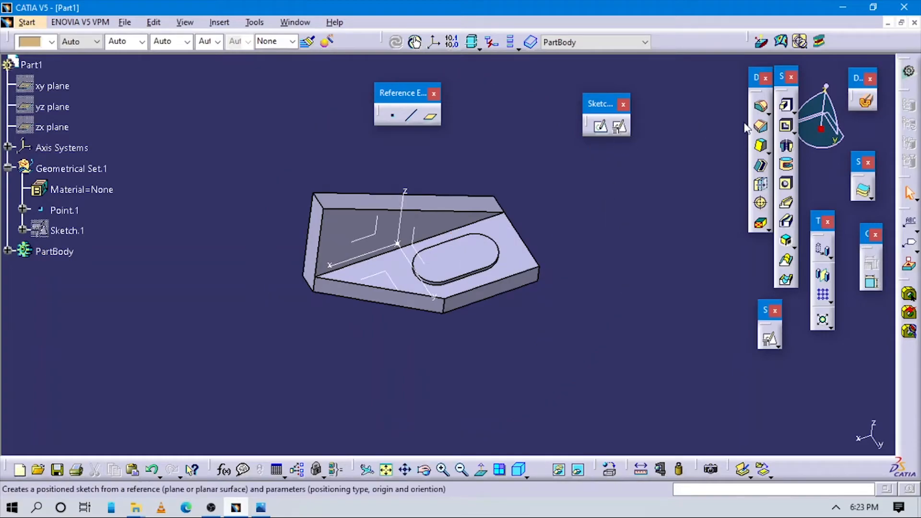
left_click(619, 127)
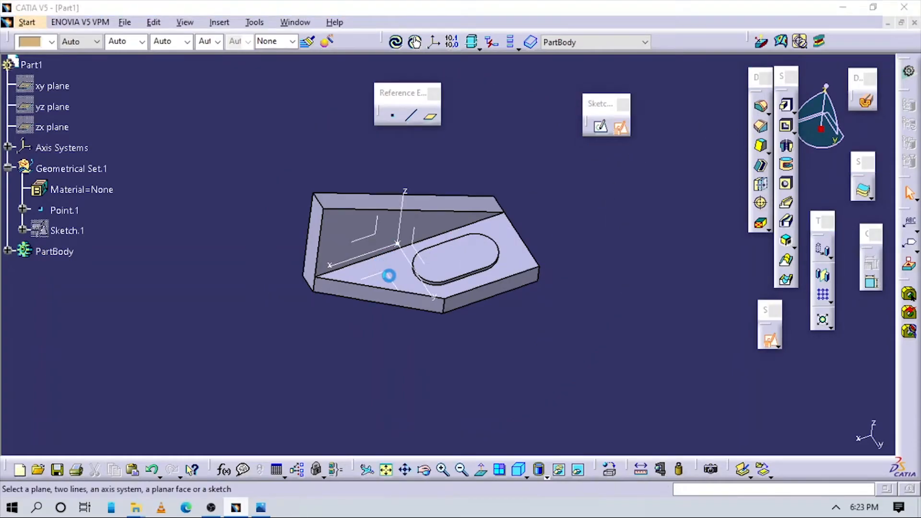
left_click(388, 276)
left_click(244, 173)
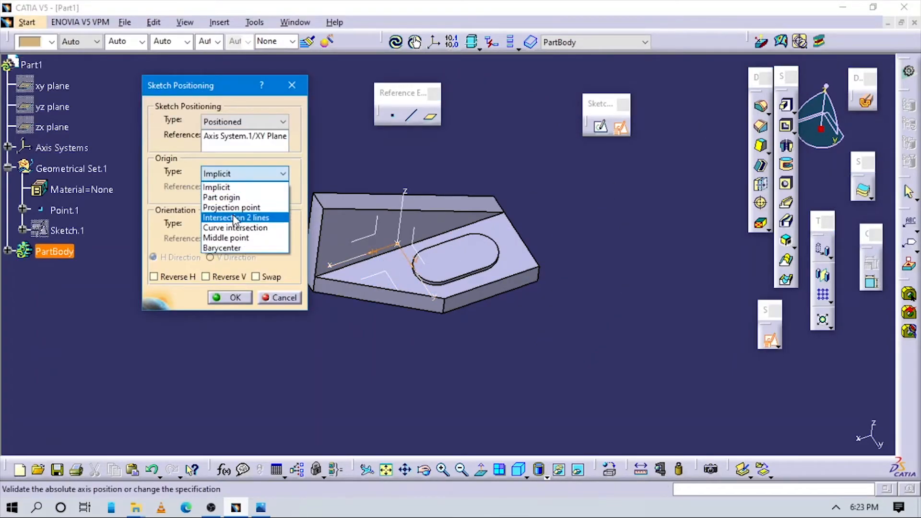
left_click(231, 207)
left_click(64, 210)
left_click(214, 226)
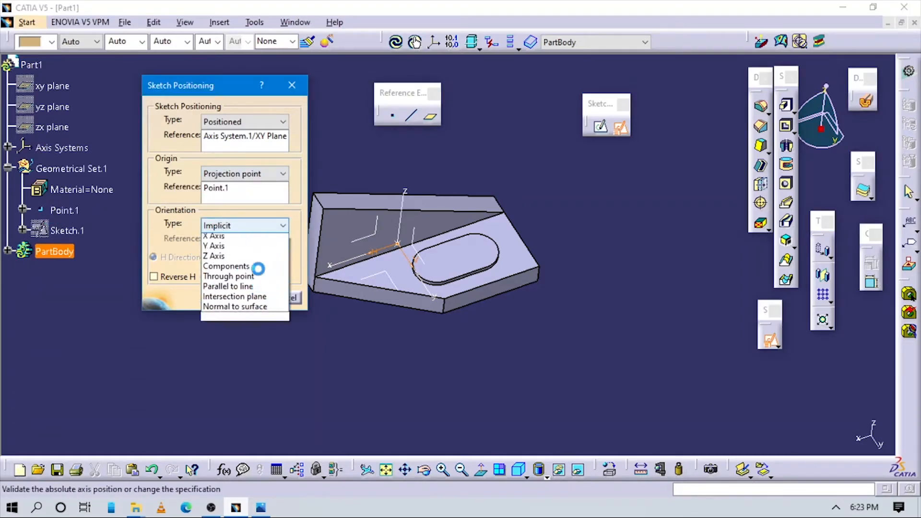
left_click(235, 298)
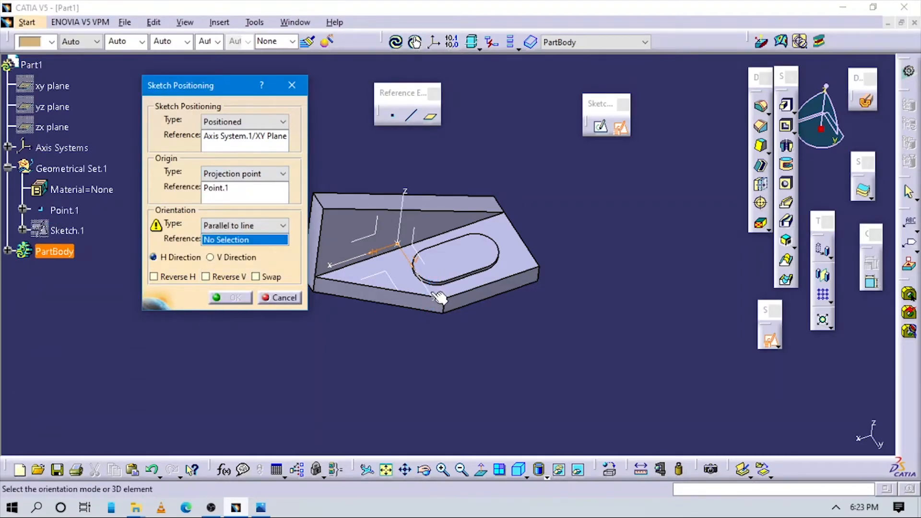
left_click(438, 298)
left_click(230, 298)
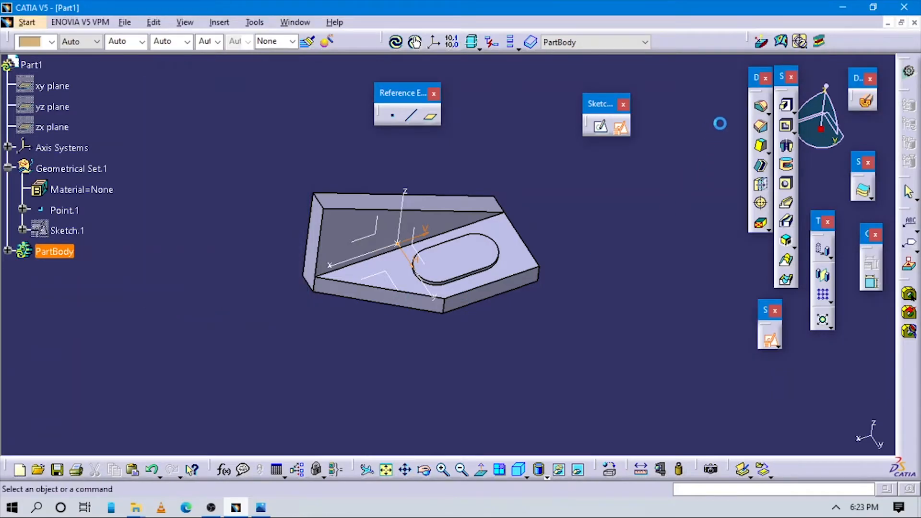
Sketch a vertical elongated hole around the boss, about 35 mm between centers with a radius of about 21 mm.
left_click(620, 127)
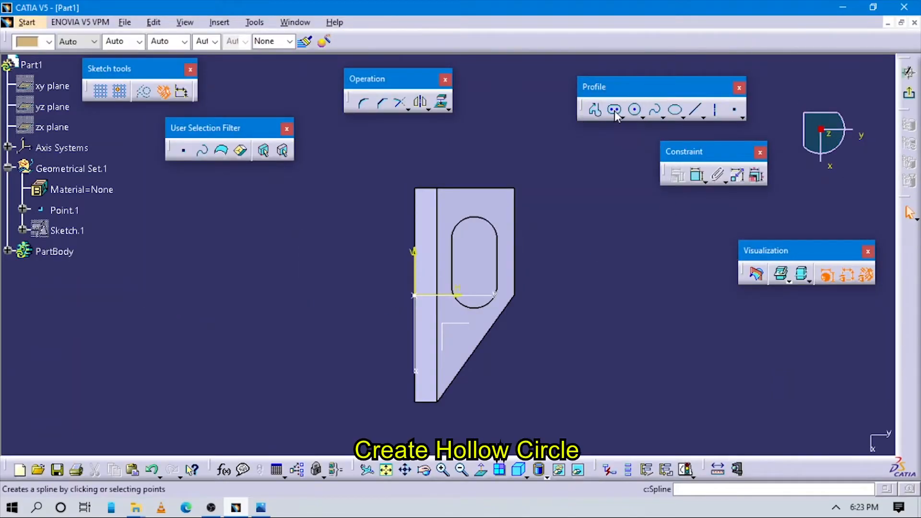
left_click(474, 284)
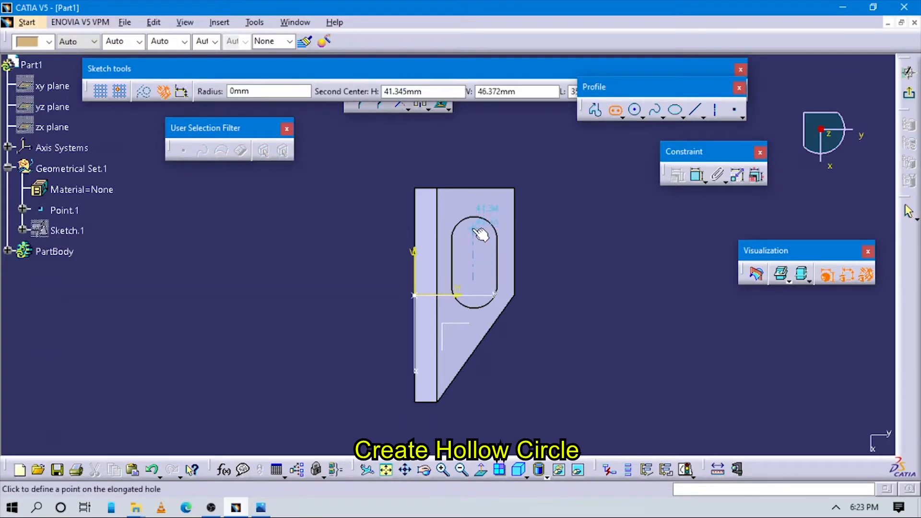
left_click(497, 205)
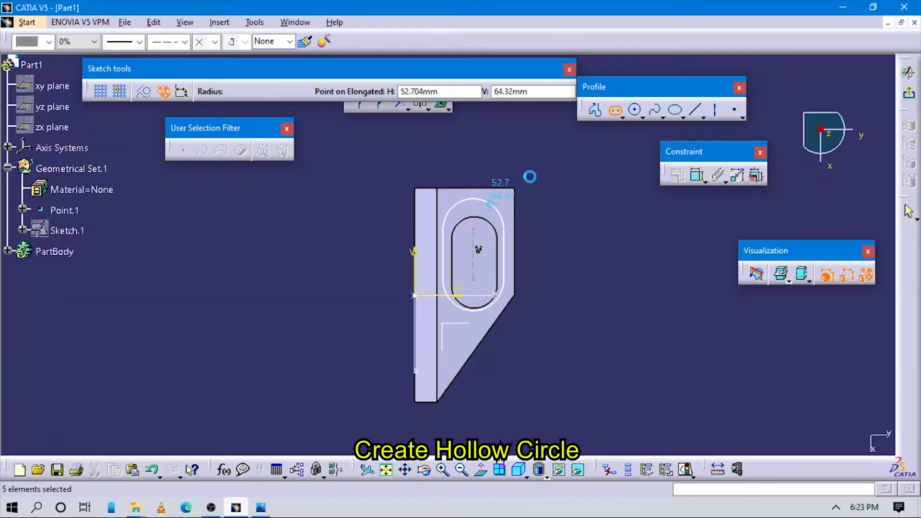
Dimension the new elongated hole's upper arc and set its radius to 8 mm, as given in the reference drawing.
left_click(697, 175)
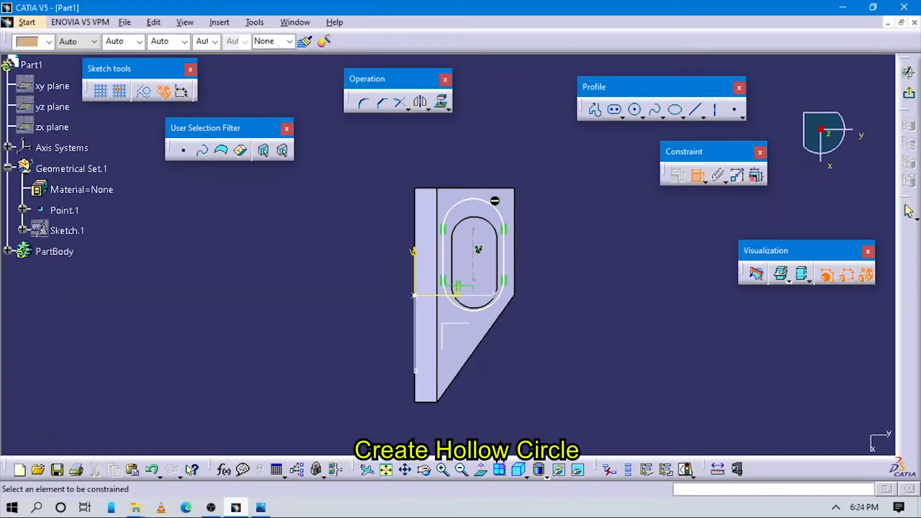
left_click(516, 149)
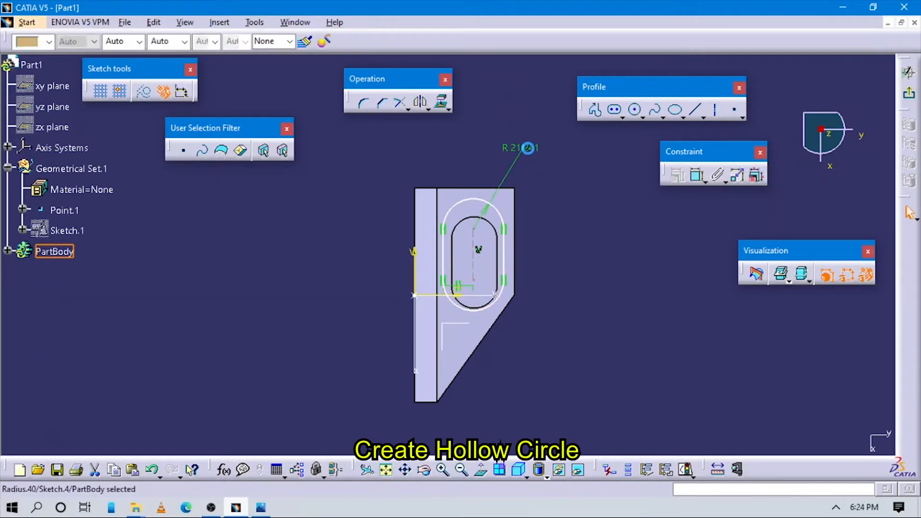
key("alt+Tab")
key("alt+Tab")
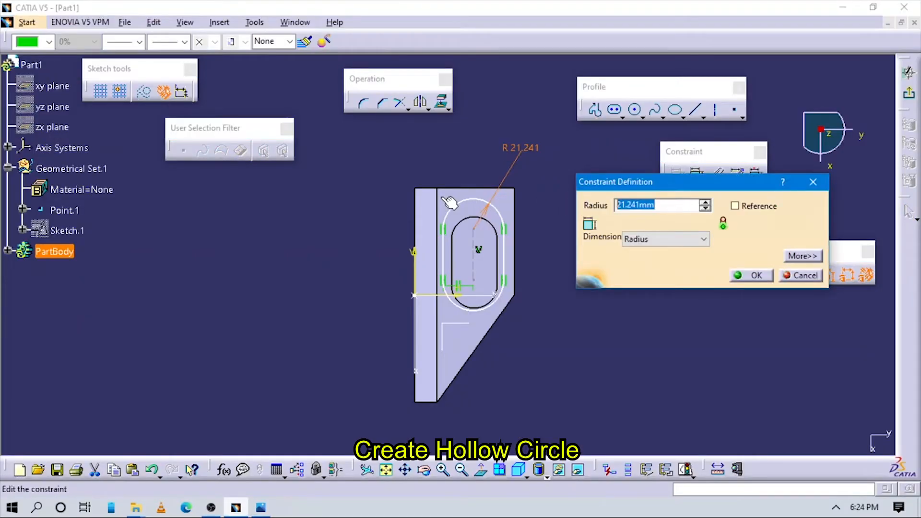
key("Return")
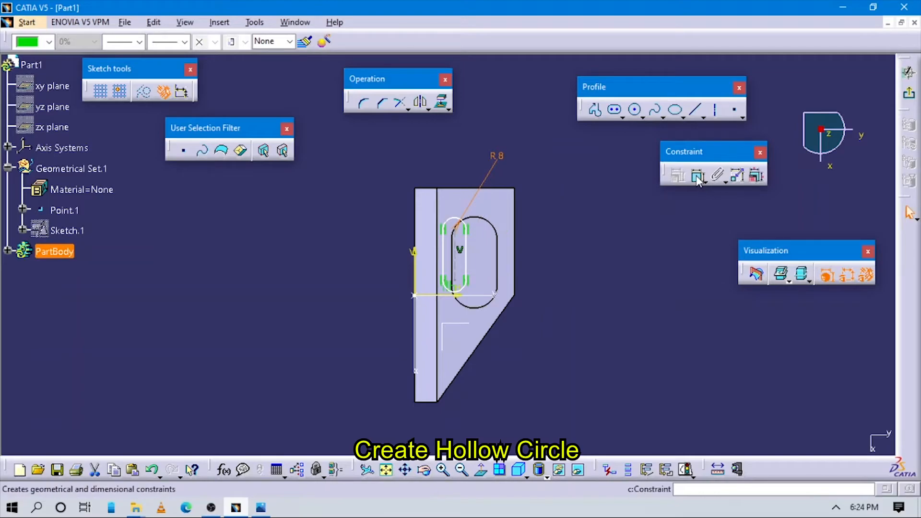
Dimension the distance between the R8 elongated hole's arc centers and set it to 32 mm.
left_click(482, 263)
left_click(572, 250)
double_click(572, 250)
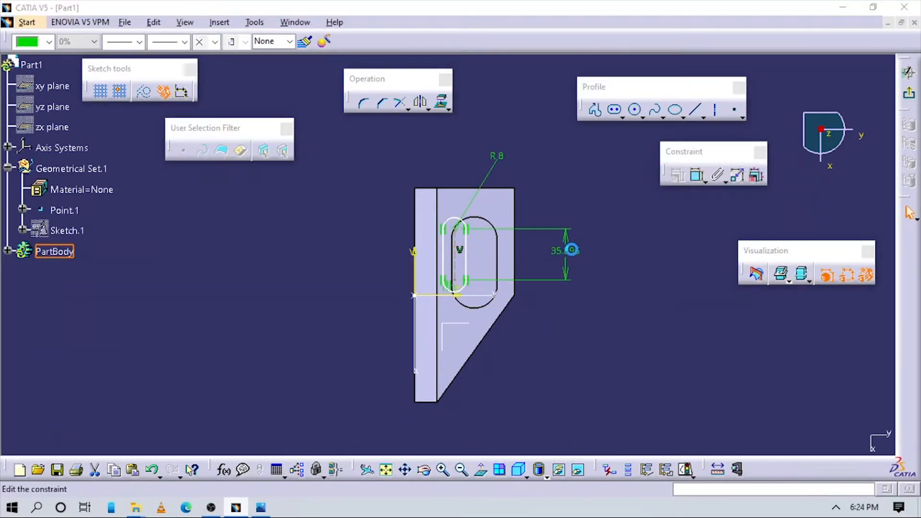
type("32")
key("Return")
Dimension the R8 elongated hole's centerline from the sketch's V axis and set the offset to 42 mm.
left_click(696, 176)
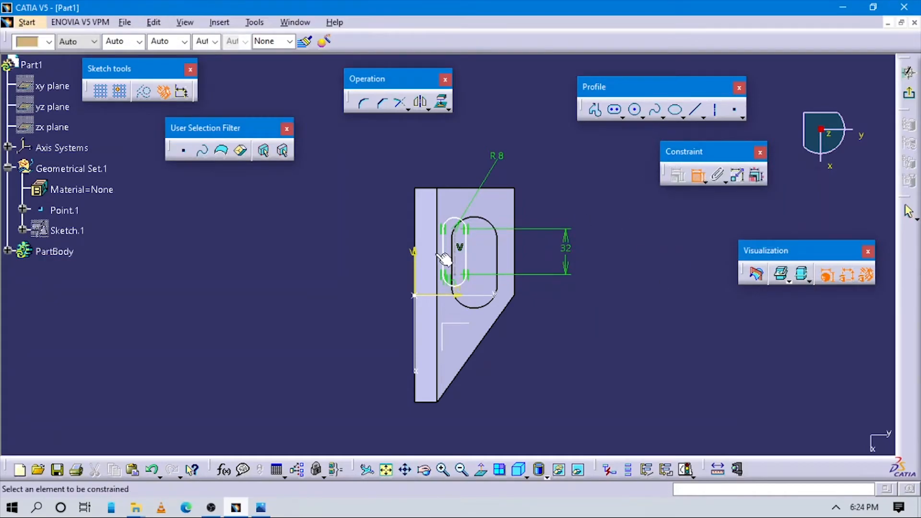
left_click(445, 257)
left_click(433, 145)
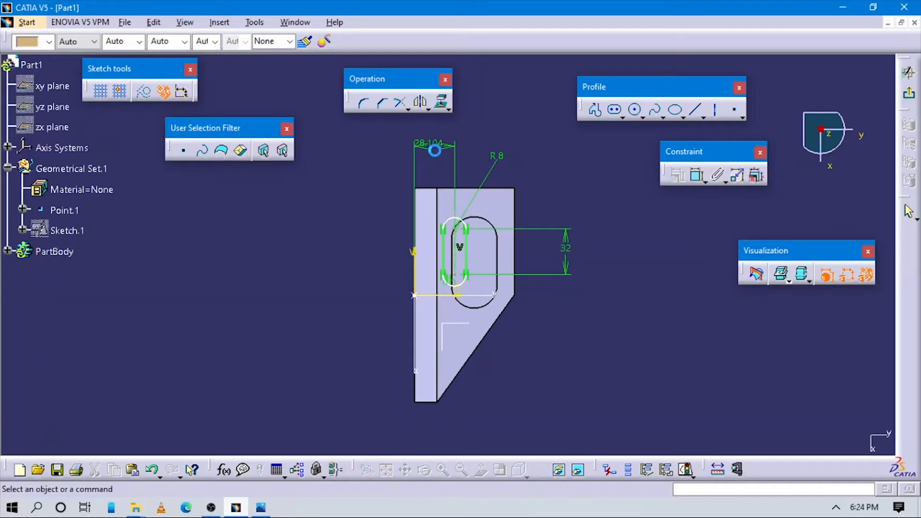
double_click(435, 145)
type("42")
key("Return")
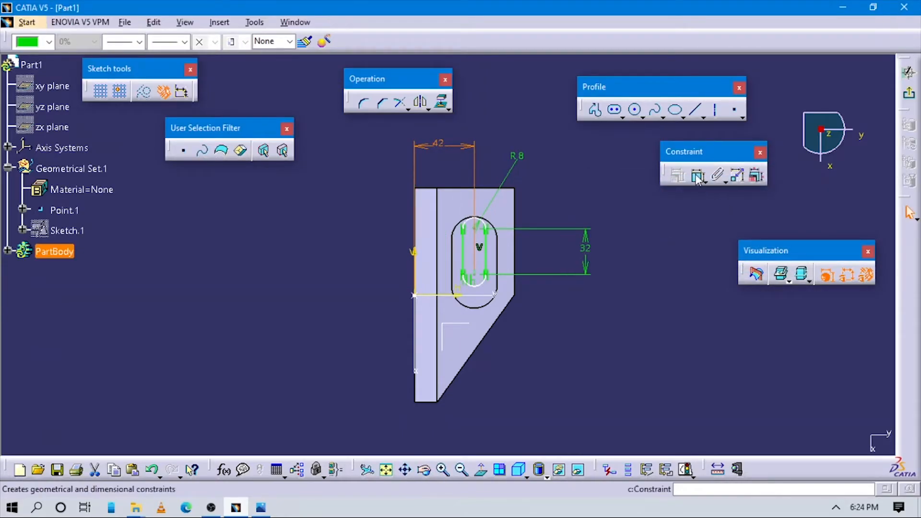
Dimension the R8 elongated hole's upper arc center from the H axis and set the offset to 75-36 mm.
left_click(697, 177)
left_click(453, 296)
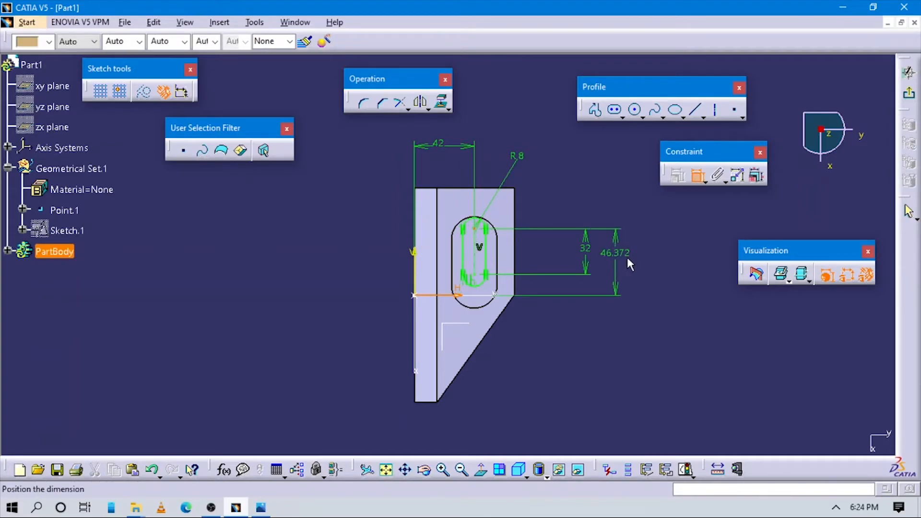
left_click(630, 255)
double_click(630, 251)
type("75-36")
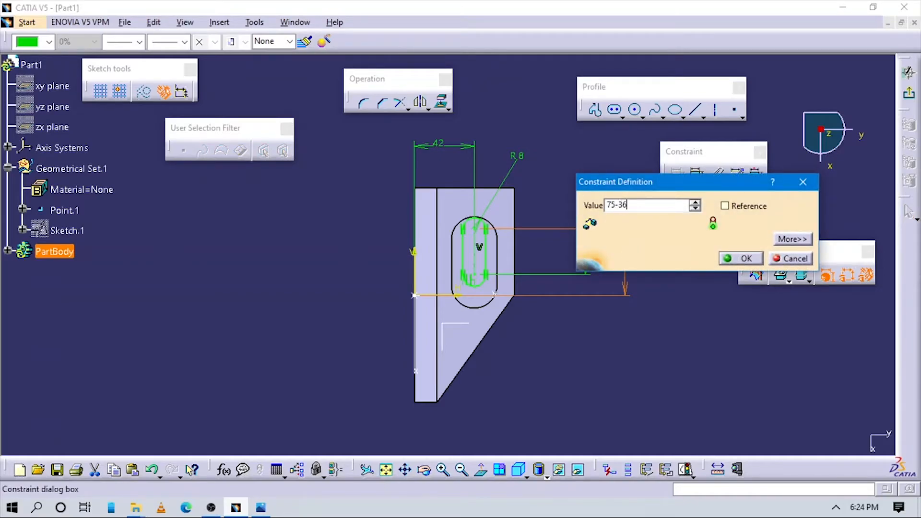
key("Return")
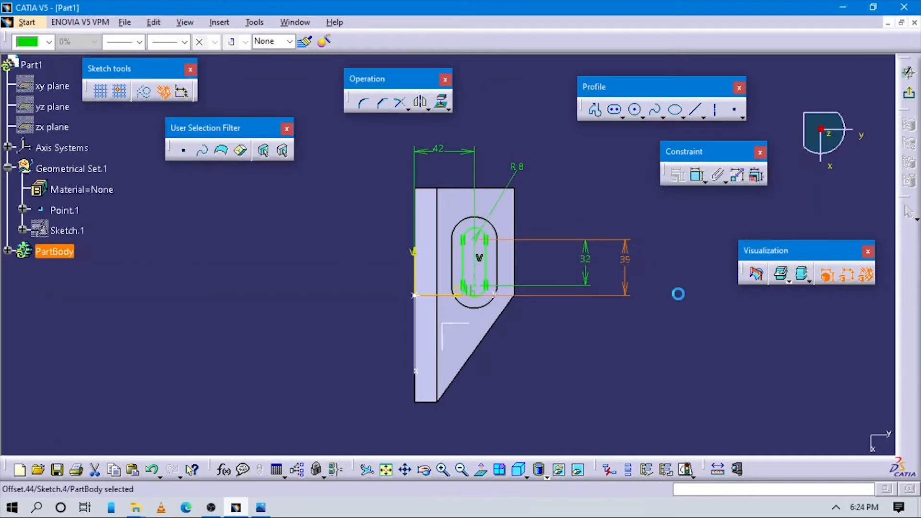
Cut the R8 elongated hole sketch through the boss and base as a 19 mm pocket with its direction reversed.
left_click(186, 465)
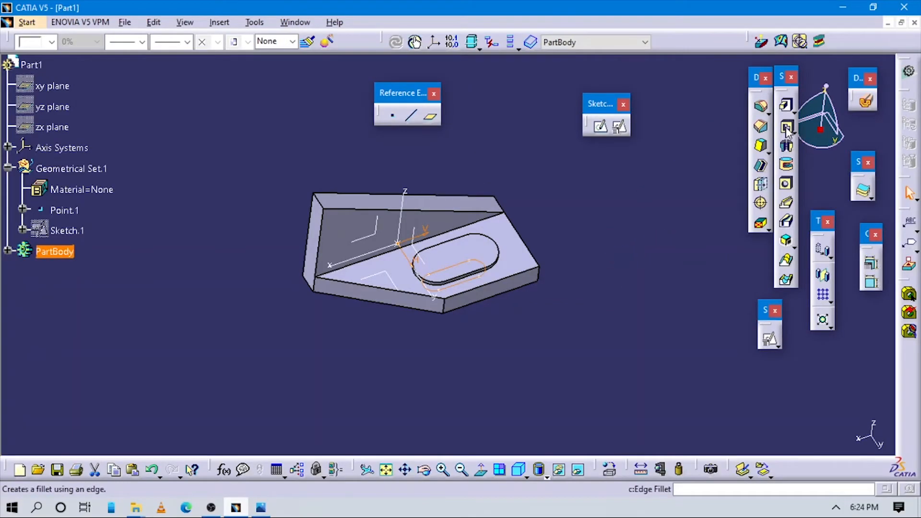
left_click(785, 125)
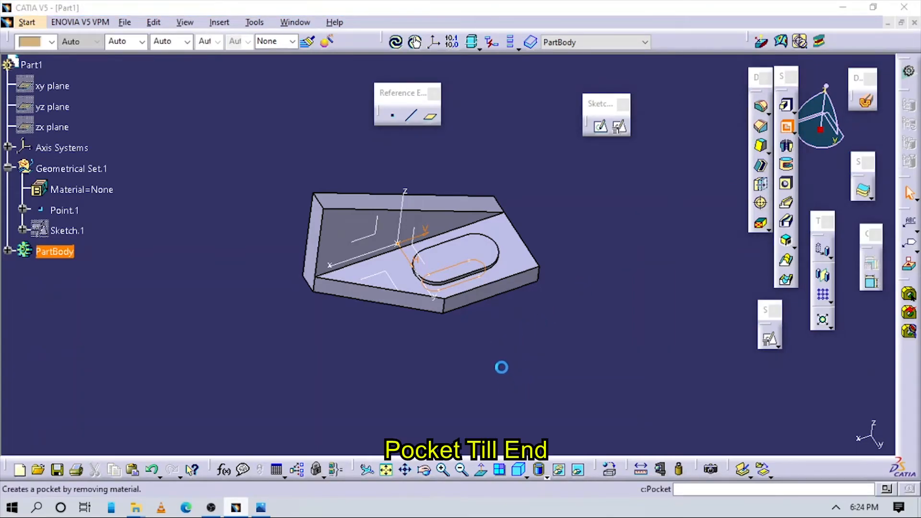
middle_click_drag(503, 323, 474, 362)
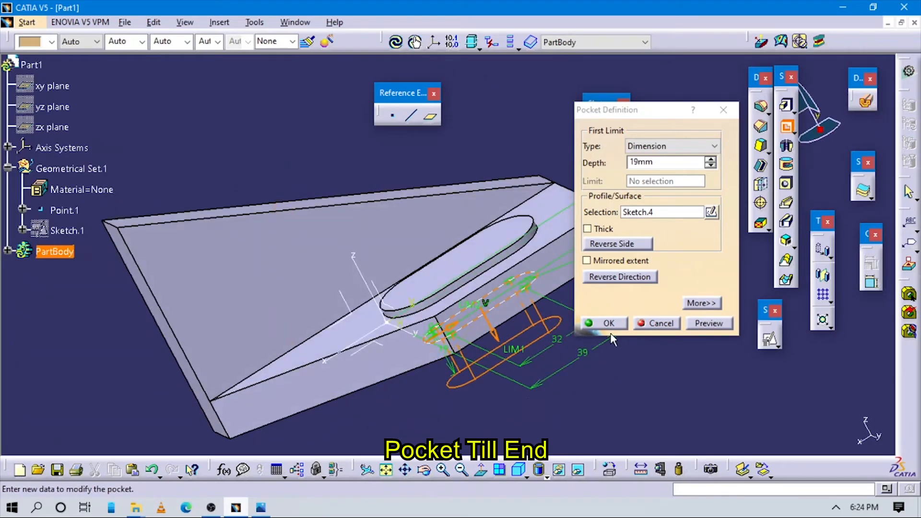
left_click(619, 277)
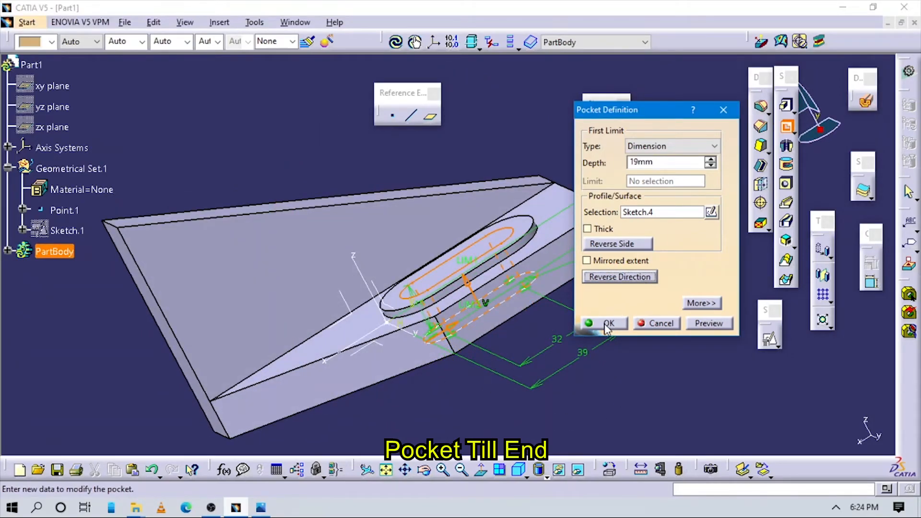
left_click(607, 324)
middle_click_drag(619, 330, 595, 345)
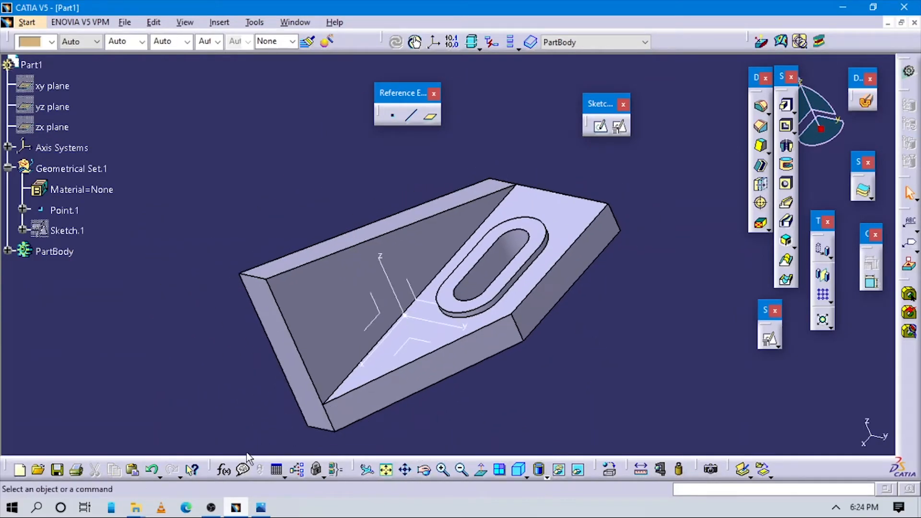
Check the reference drawing and fillet the upright plate's upper outer corner edge to form its rounded end.
left_click(261, 511)
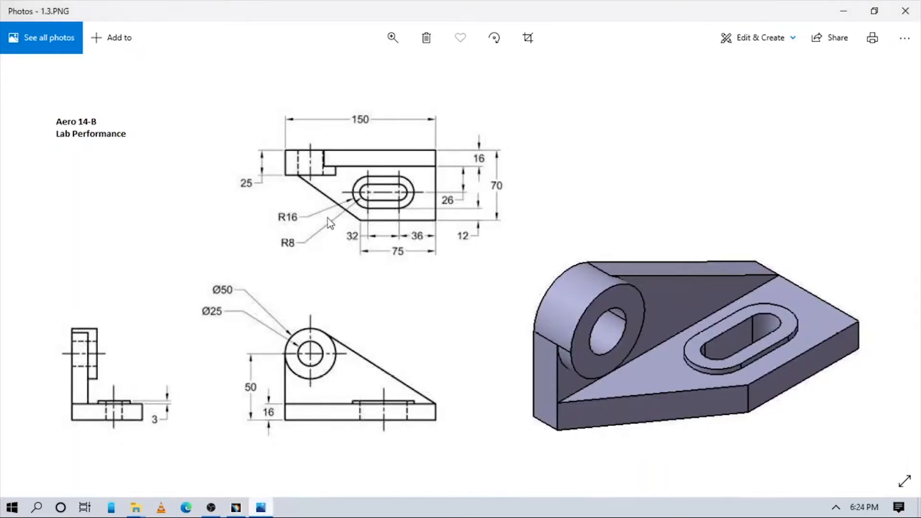
left_click(211, 508)
left_click(242, 509)
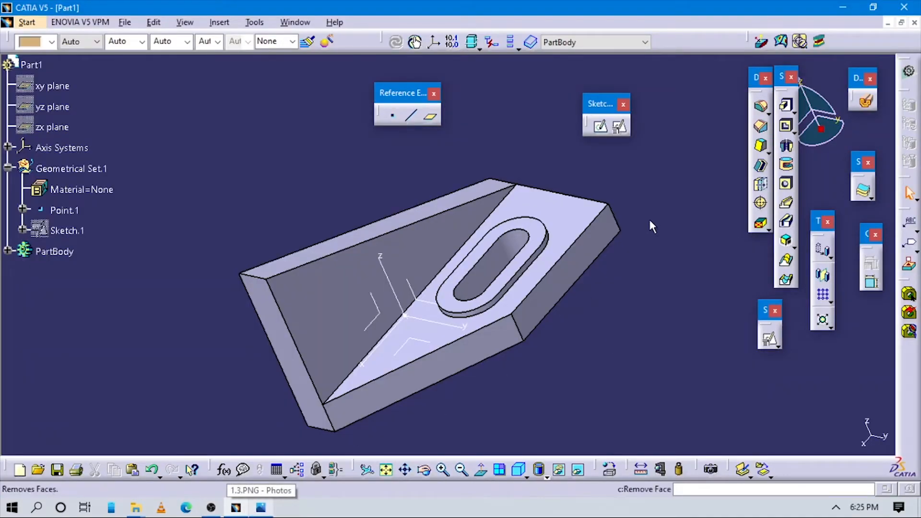
left_click(762, 108)
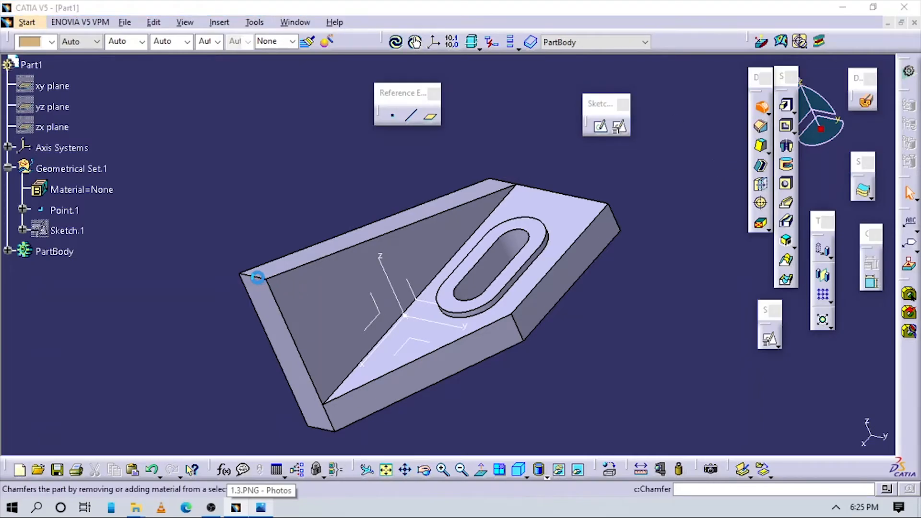
left_click(254, 277)
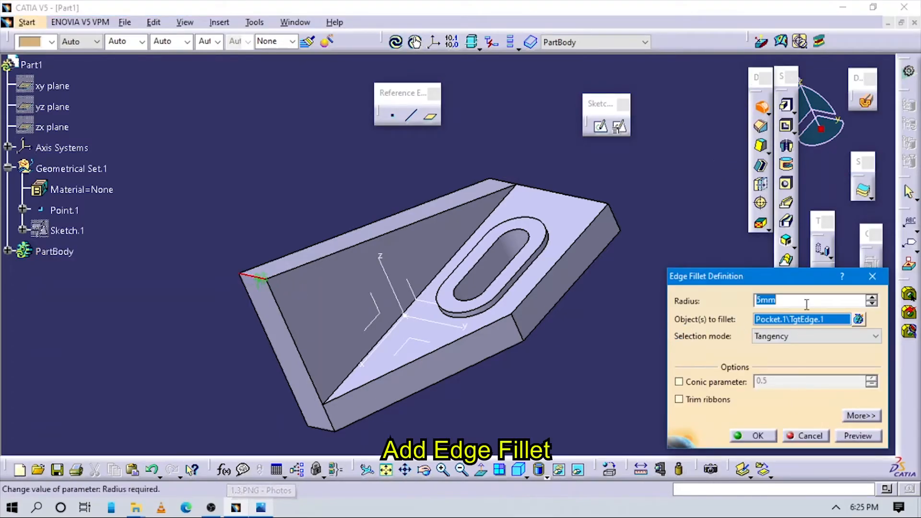
key("Return")
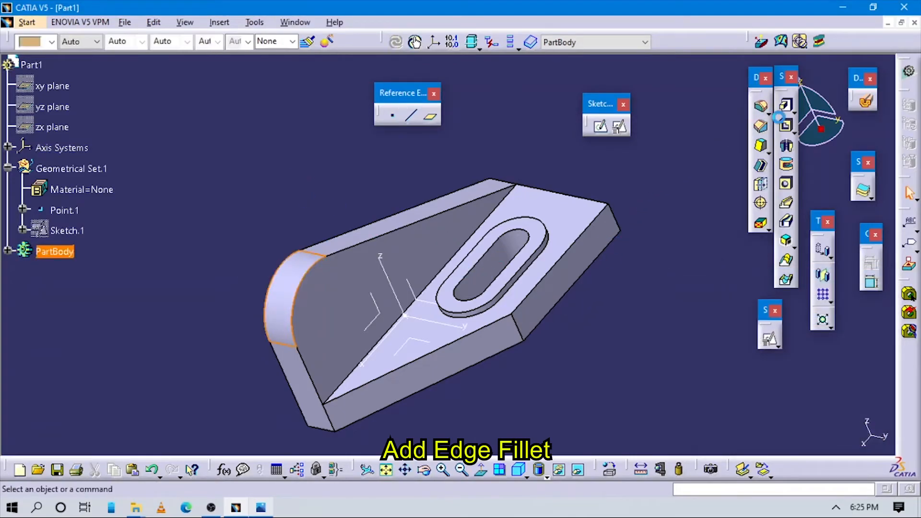
Create a positioned sketch on the axis system's ZX plane, with Point.1 as projected origin and orientation parallel to a line.
left_click(622, 127)
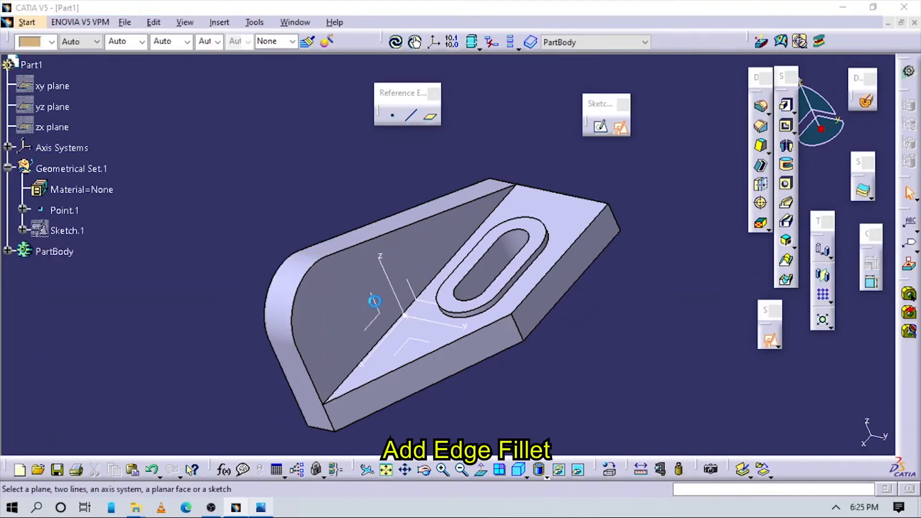
left_click(374, 302)
left_click(228, 176)
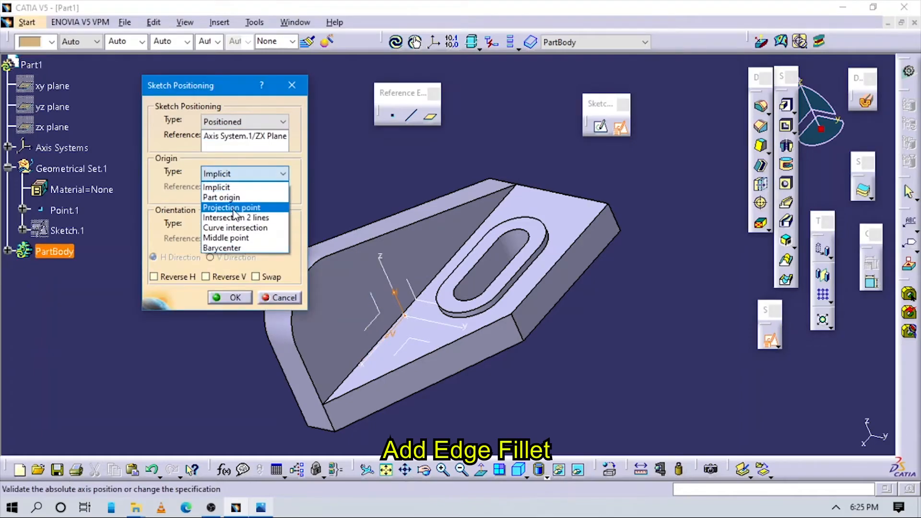
left_click(234, 207)
left_click(245, 225)
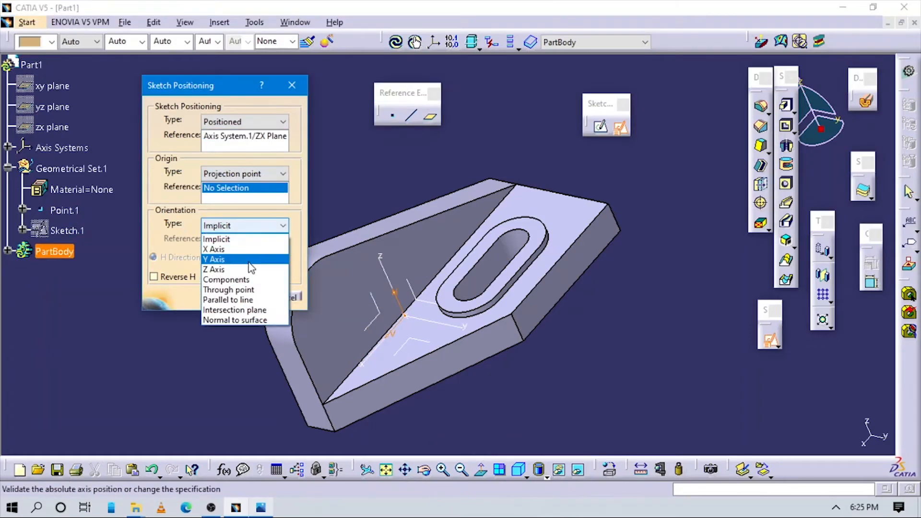
left_click(228, 299)
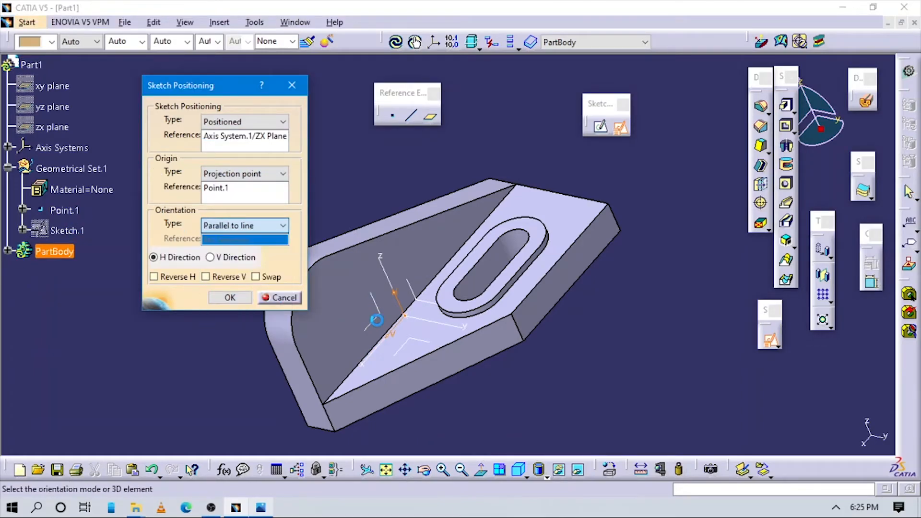
left_click(387, 351)
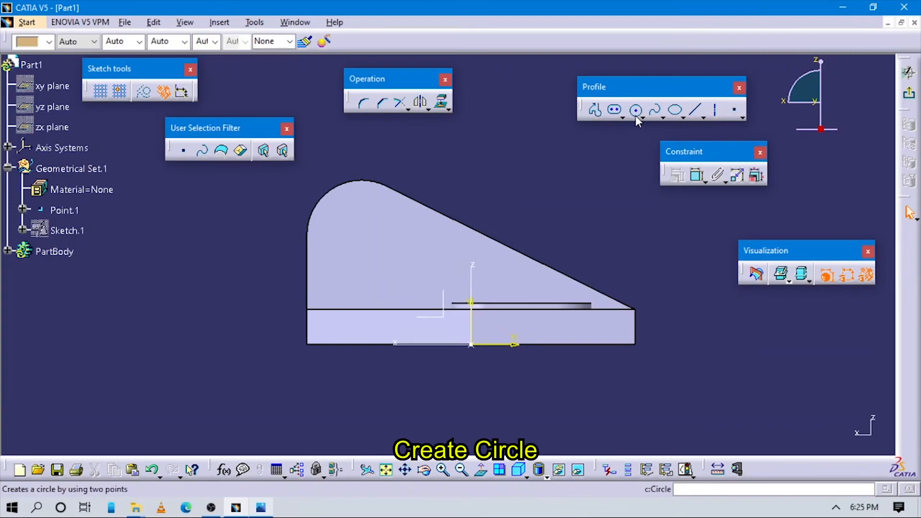
Sketch a circle centered on the upright plate's rounded end and set its diameter to 50 mm.
left_click(362, 229)
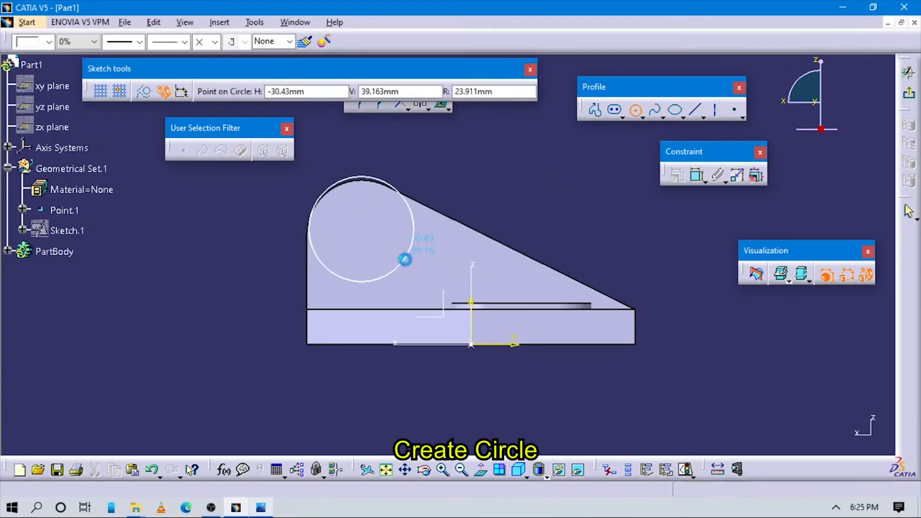
left_click(405, 259)
left_click(697, 175)
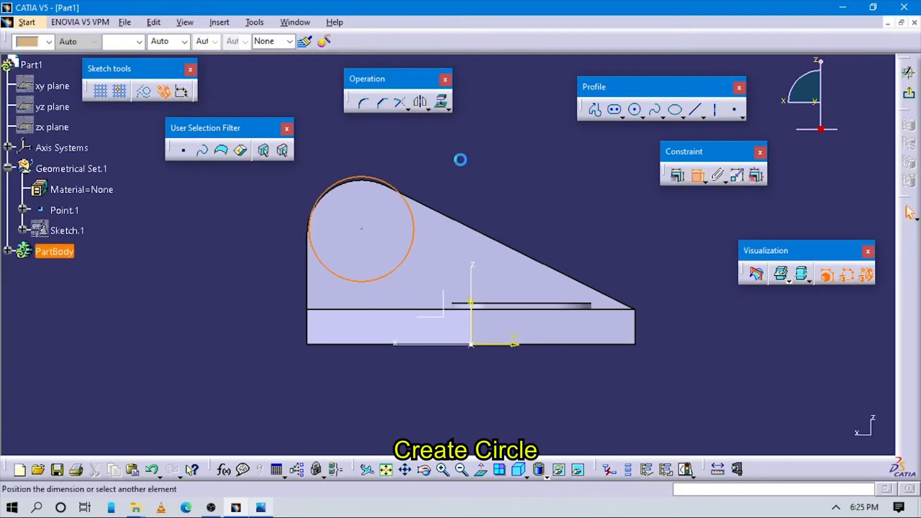
left_click(453, 150)
double_click(453, 147)
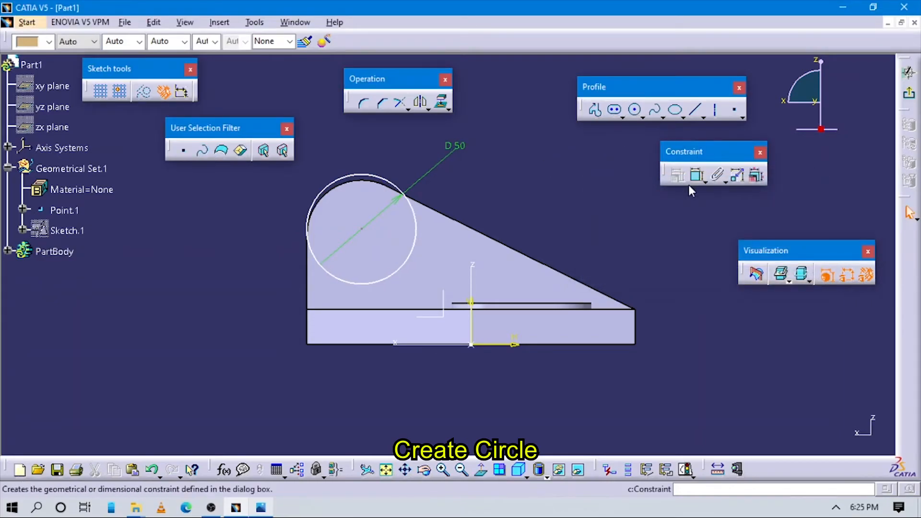
Dimension the circle's center from the sketch's V axis and set the offset to 50 mm.
left_click(698, 175)
left_click(362, 229)
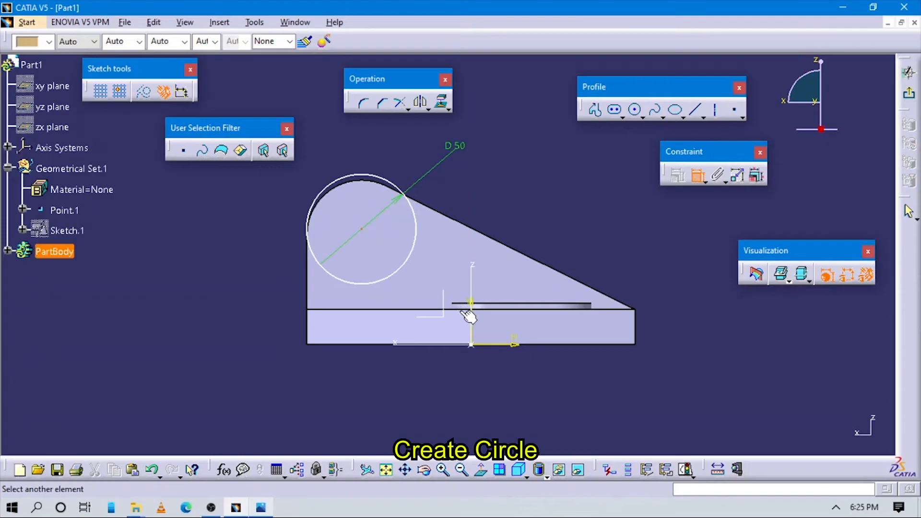
left_click(485, 152)
double_click(479, 152)
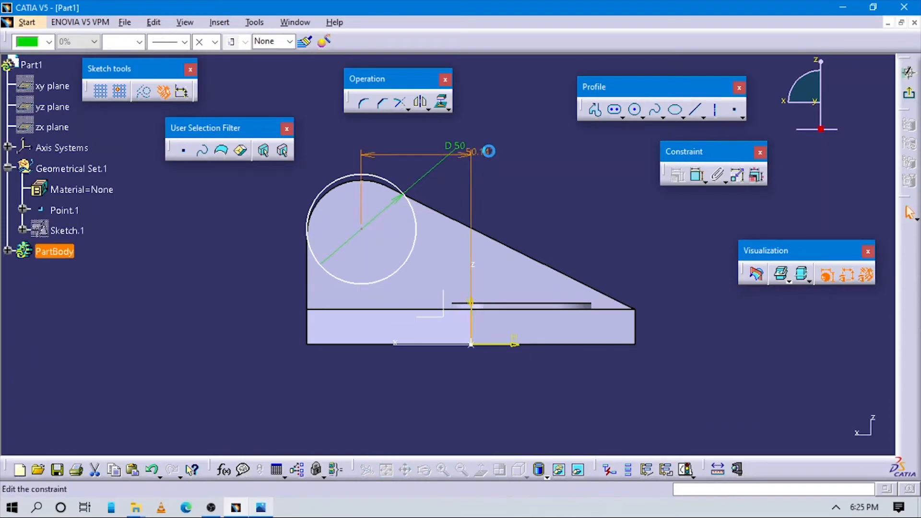
key("Return")
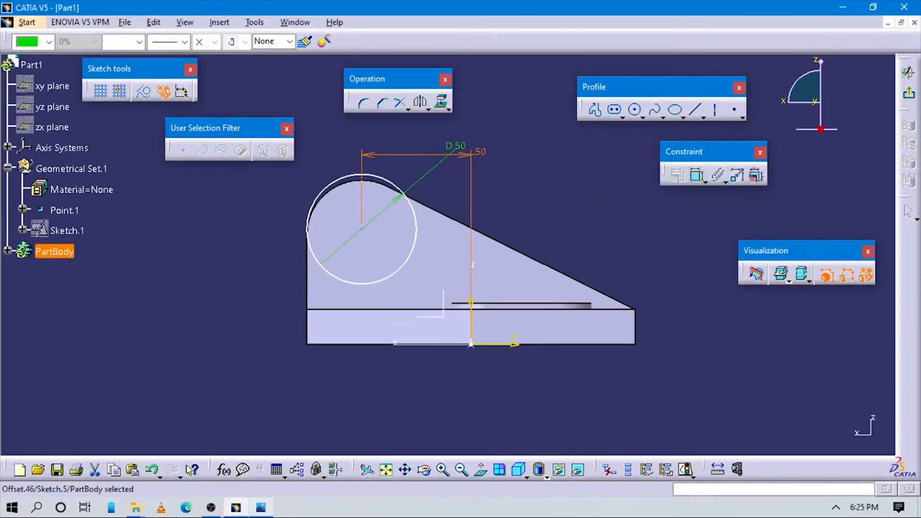
Dimension the circle's center height from the sketch's H axis and set it to 50 mm.
left_click_drag(677, 175, 680, 179)
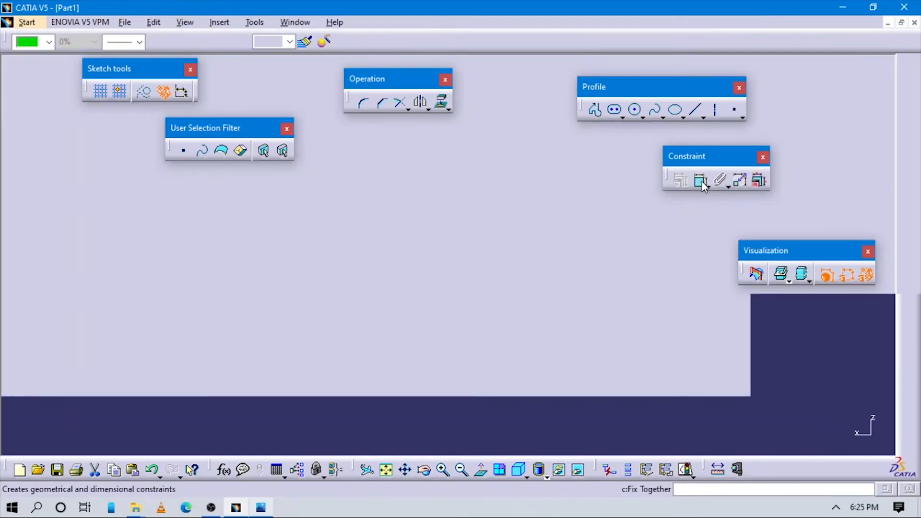
left_click(701, 181)
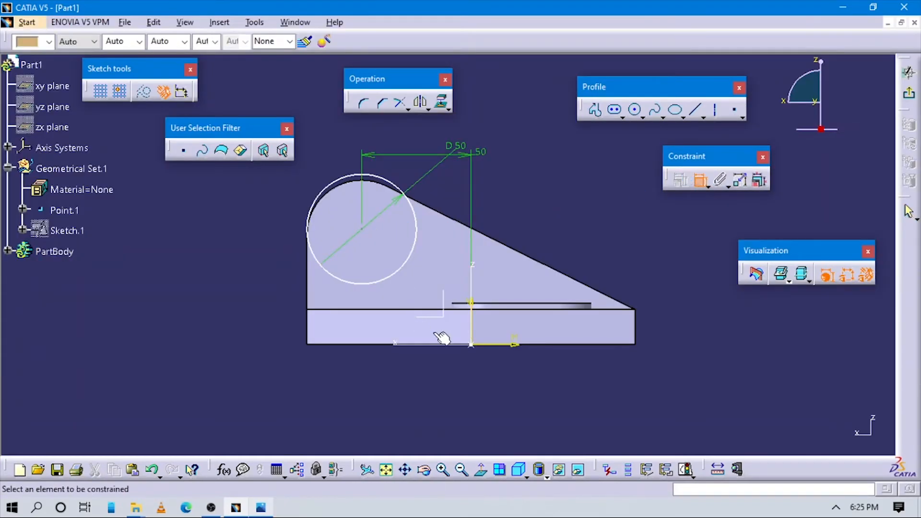
left_click(502, 345)
left_click(546, 202)
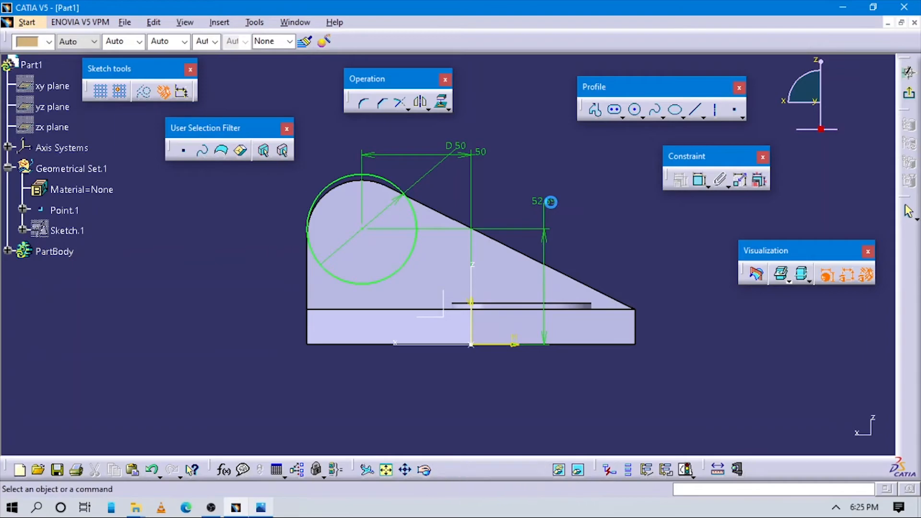
double_click(547, 202)
key("Return")
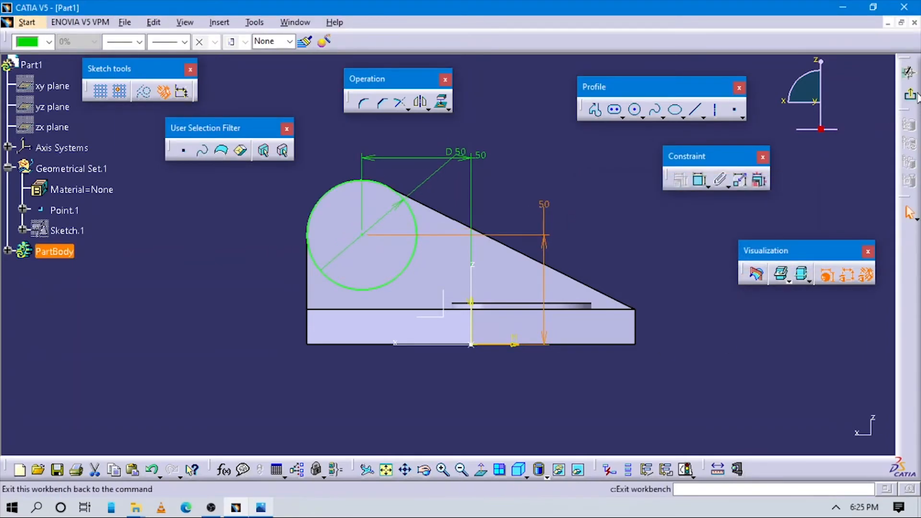
Exit the sketch, check the boss thickness in the reference drawing, and pad the Ø50 circle 25 mm.
key("alt+Tab")
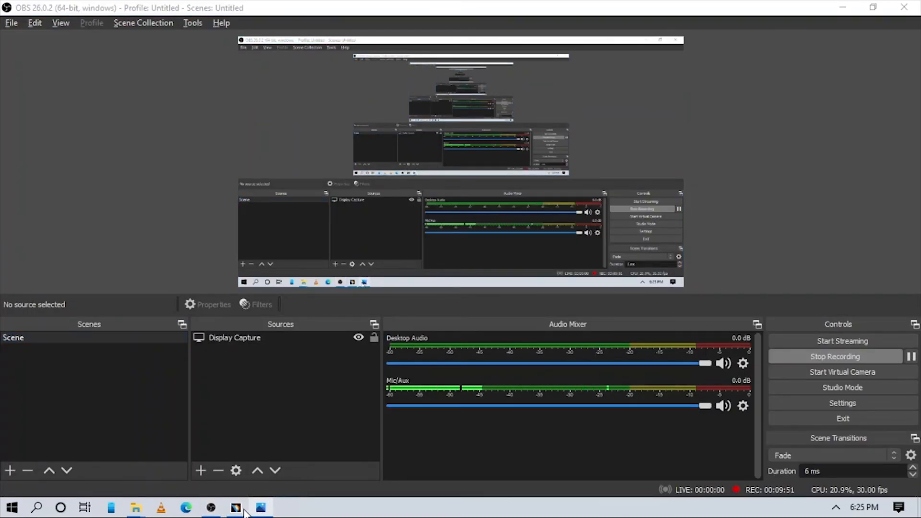
left_click(211, 508)
left_click(260, 507)
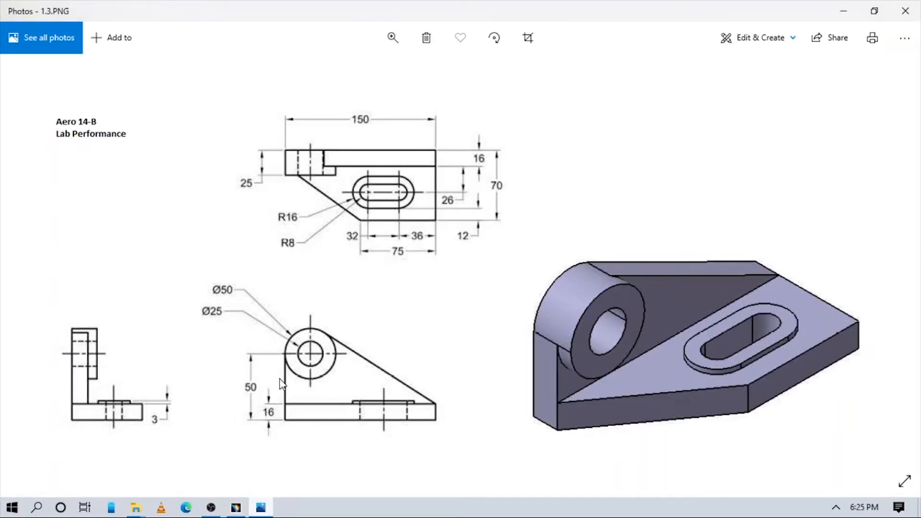
left_click(236, 508)
left_click(785, 105)
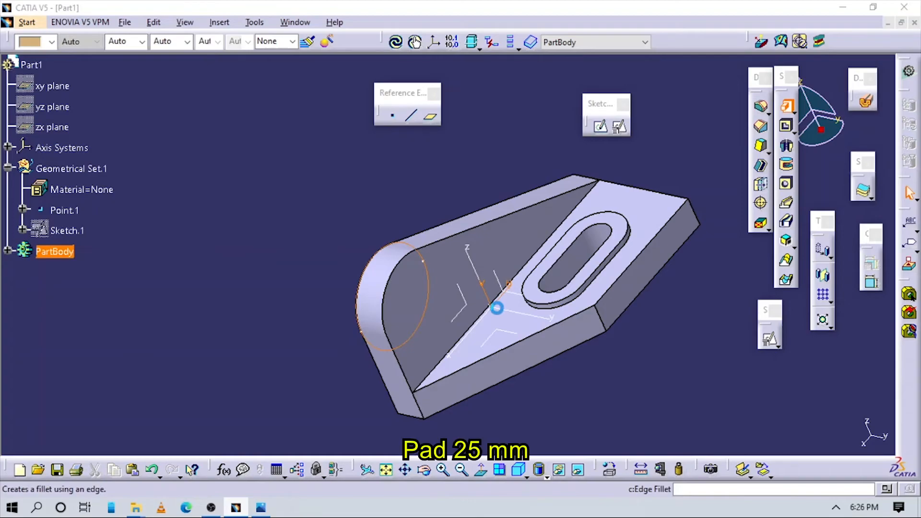
left_click(678, 163)
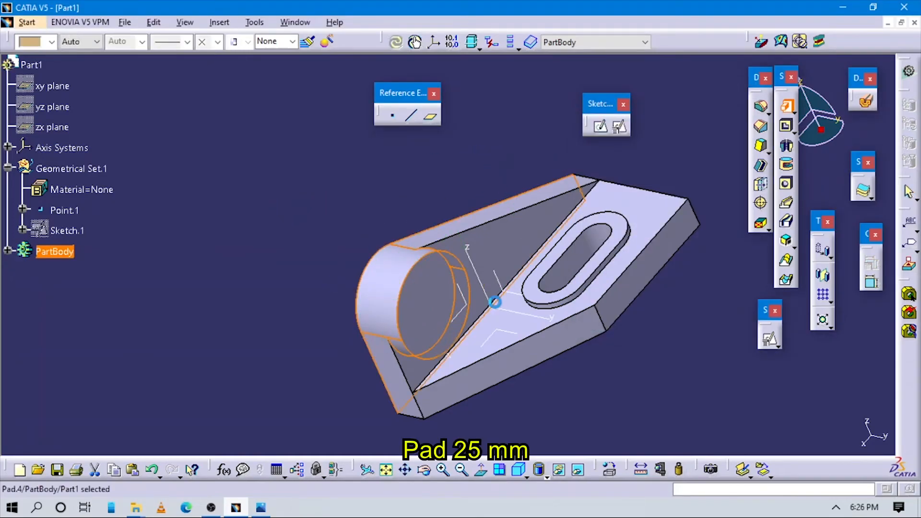
left_click(652, 369)
Create a positioned sketch on the axis system's ZX plane, with its origin projected from Point.1 and H direction parallel to the X axis.
key("alt+Tab")
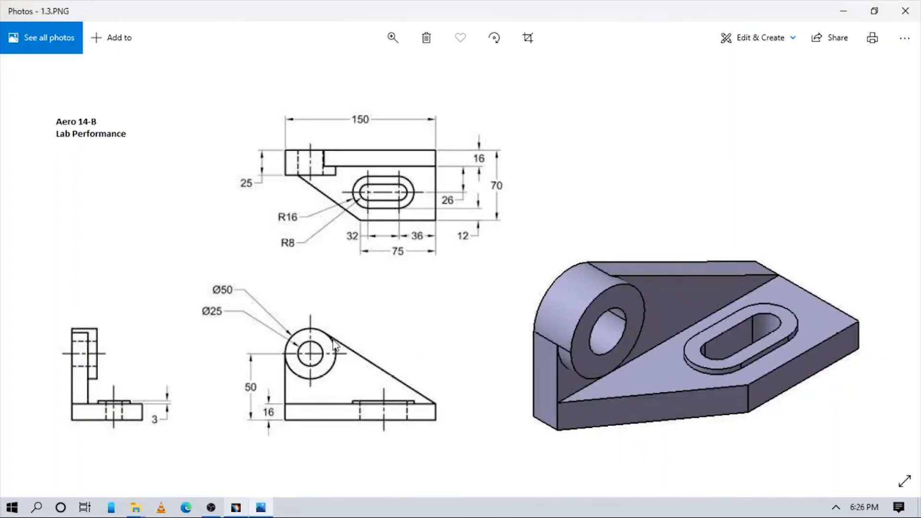
key("alt+Tab")
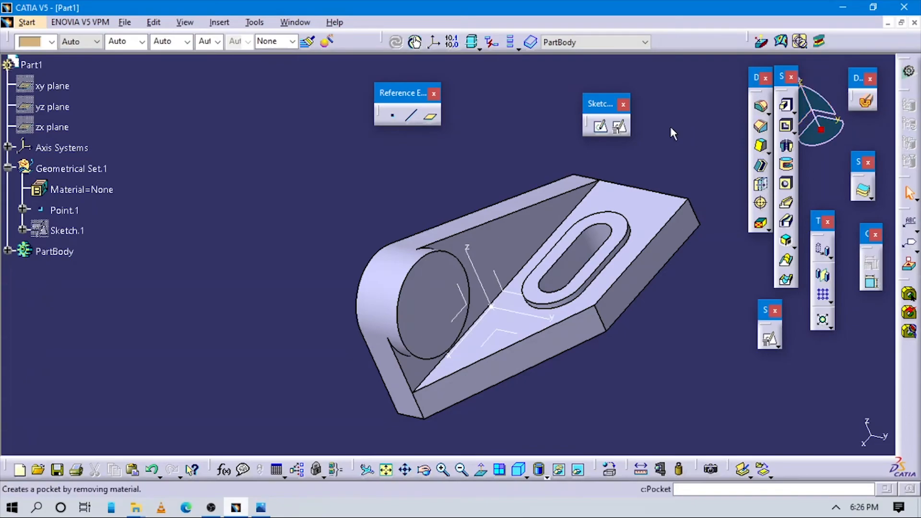
left_click(619, 127)
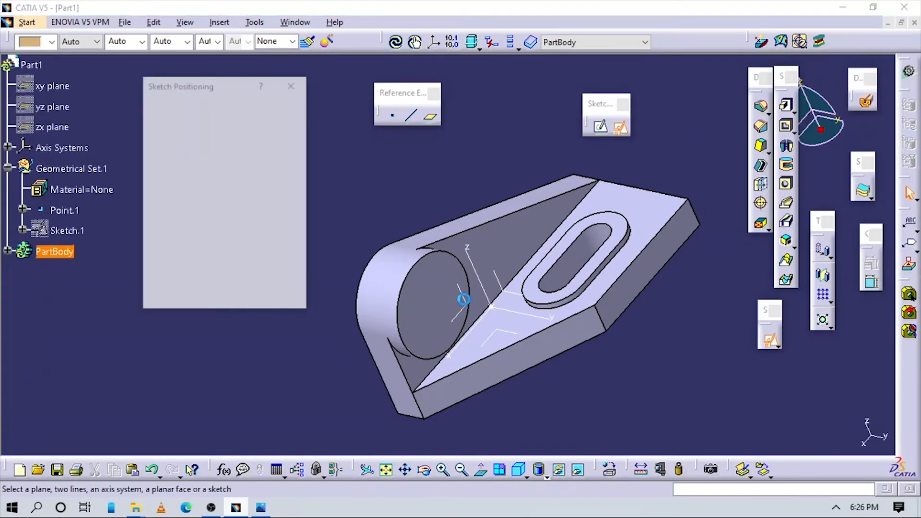
left_click(466, 306)
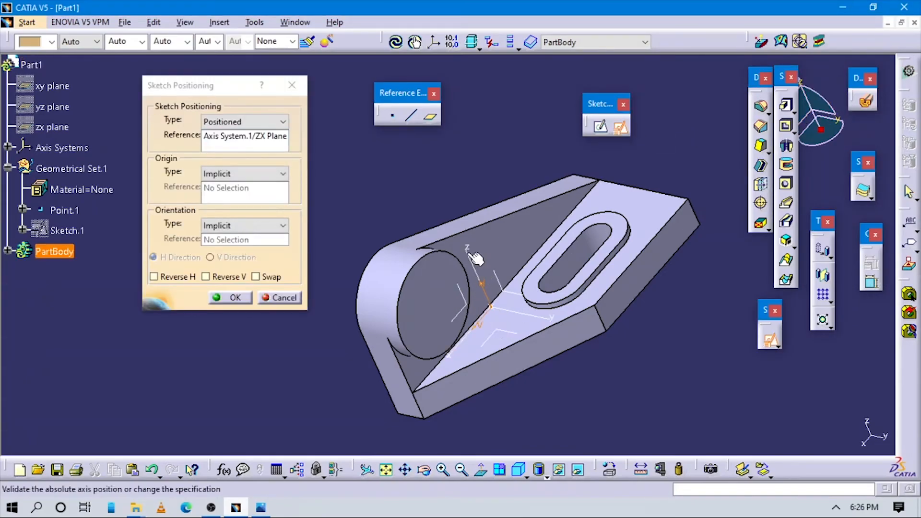
left_click(222, 173)
left_click(230, 206)
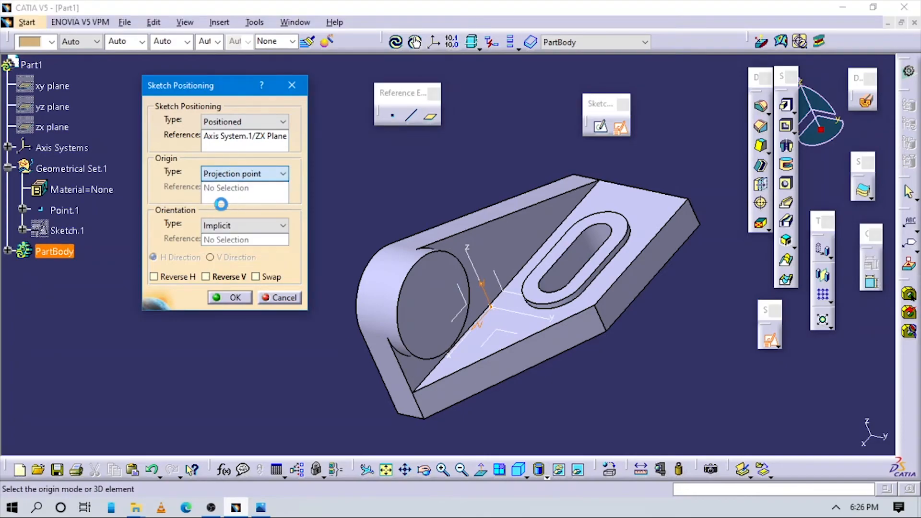
left_click(64, 210)
left_click(236, 225)
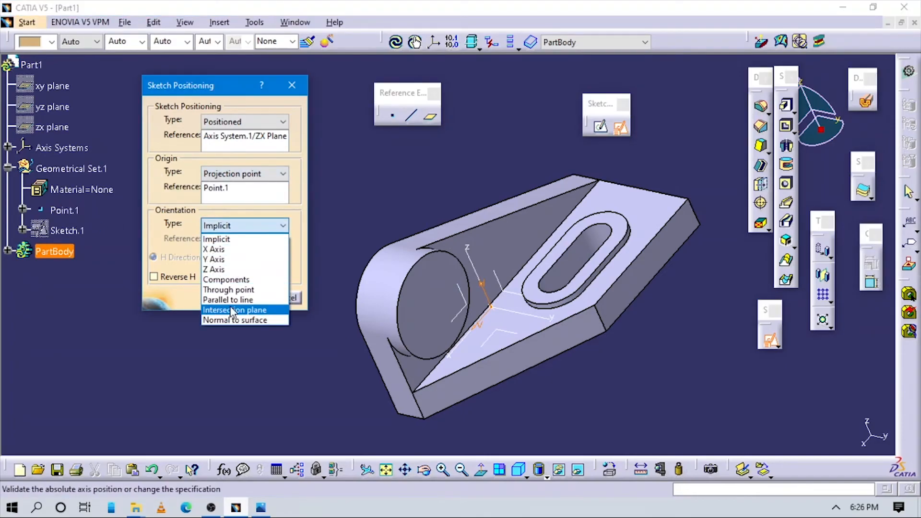
left_click(235, 298)
left_click(474, 335)
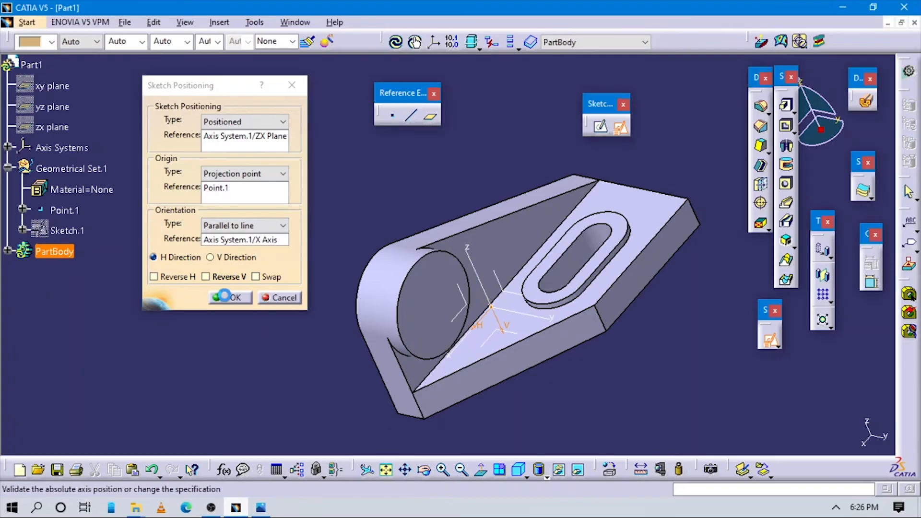
left_click(231, 297)
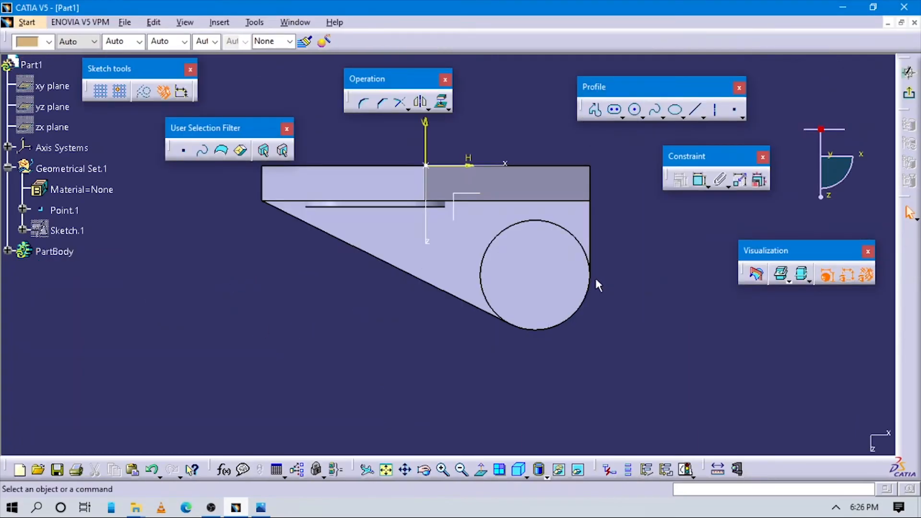
Sketch a circle inside the boss outline, check the hole size in the reference drawing, and set its diameter to 25 mm.
left_click(635, 110)
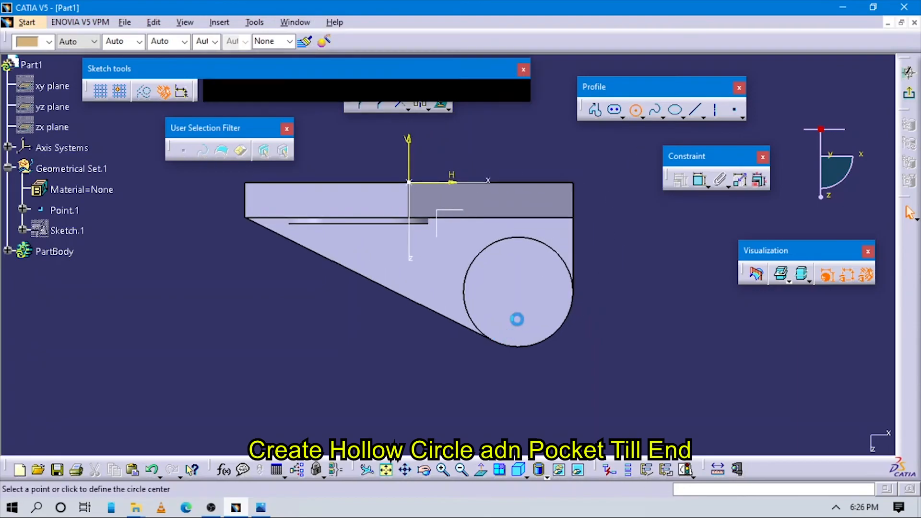
left_click(521, 290)
left_click(548, 312)
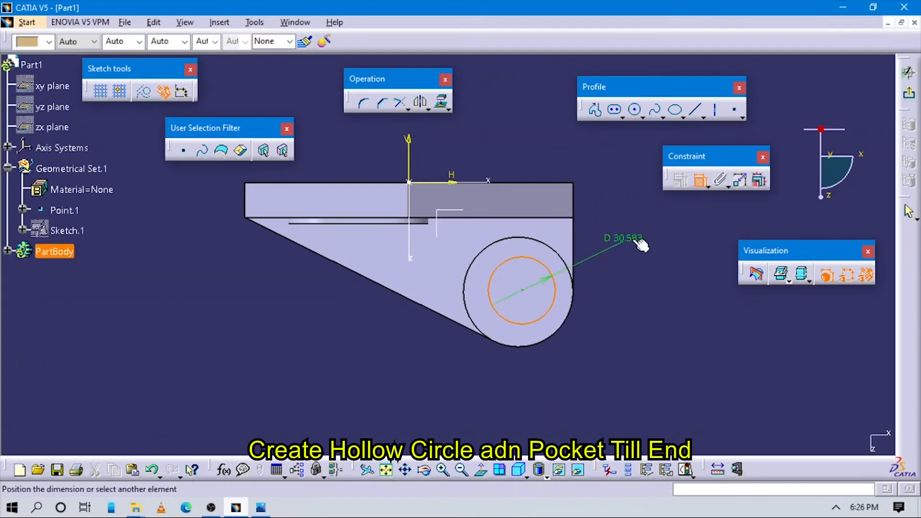
left_click(635, 236)
double_click(637, 236)
key("alt+Tab")
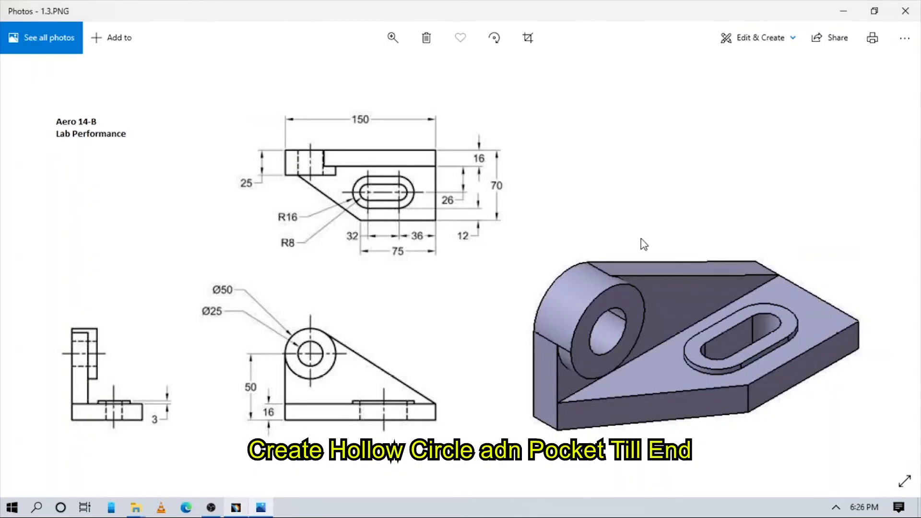
key("alt+Tab")
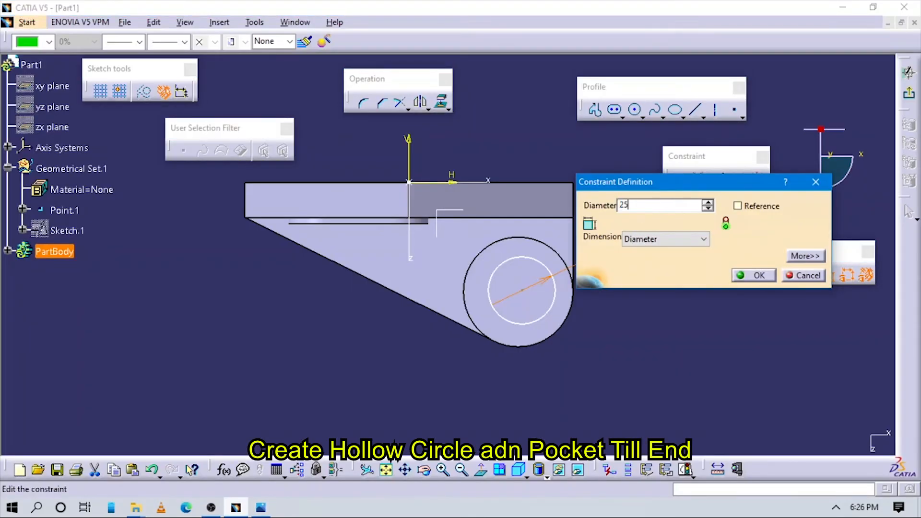
type("25")
key("Return")
Dimension the hole circle's center from the sketch's H axis and set the distance to 50 mm.
left_click(698, 180)
left_click(529, 292)
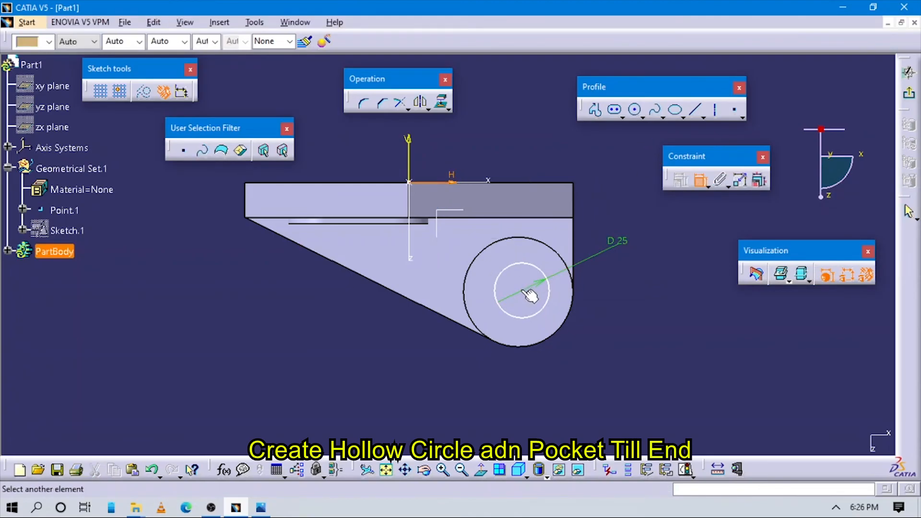
left_click(505, 136)
double_click(504, 132)
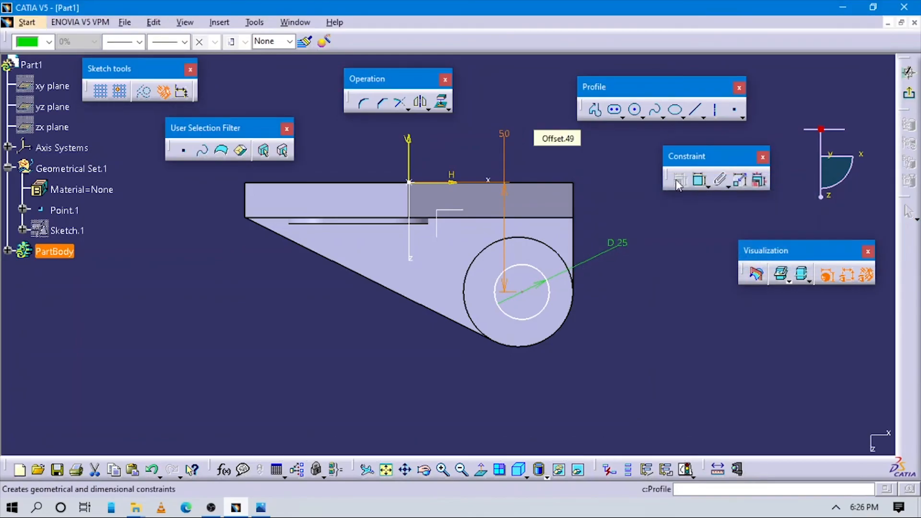
Dimension the hole circle's center from the sketch's V axis and set the offset to 50 mm.
left_click(699, 181)
left_click(408, 154)
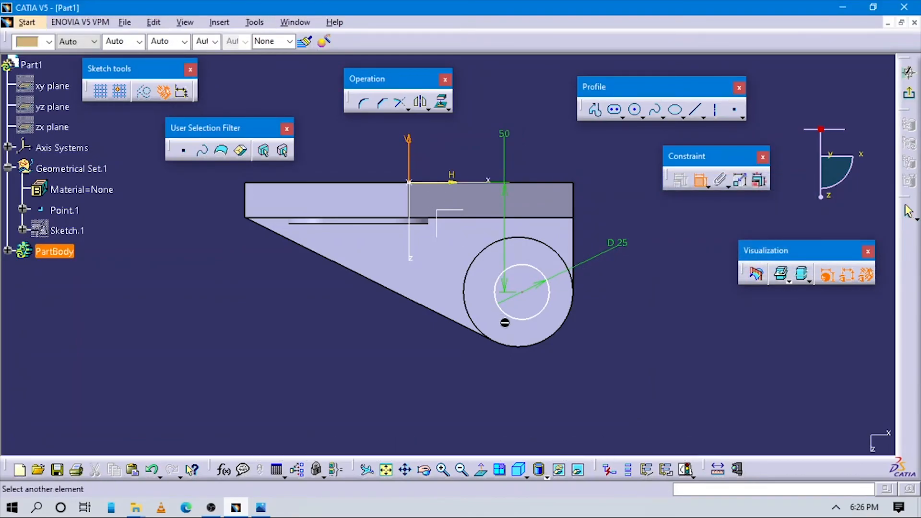
left_click(520, 300)
double_click(438, 373)
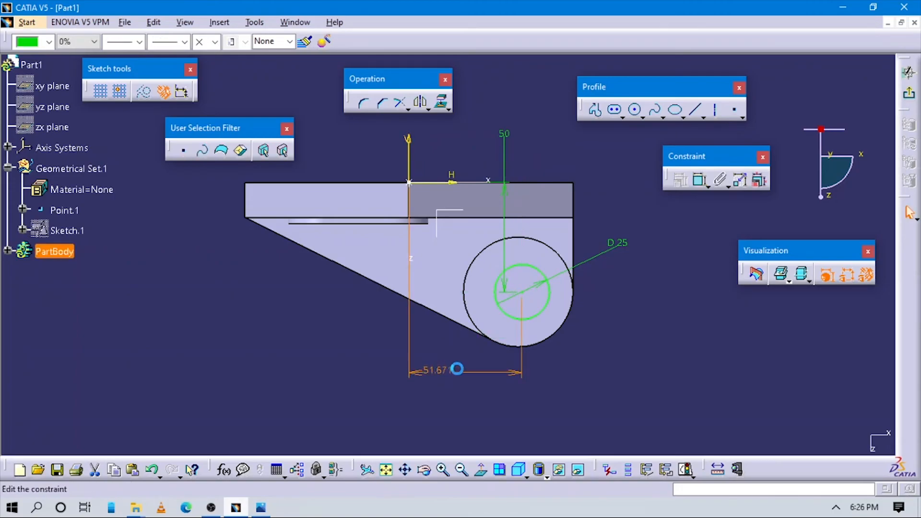
key("Return")
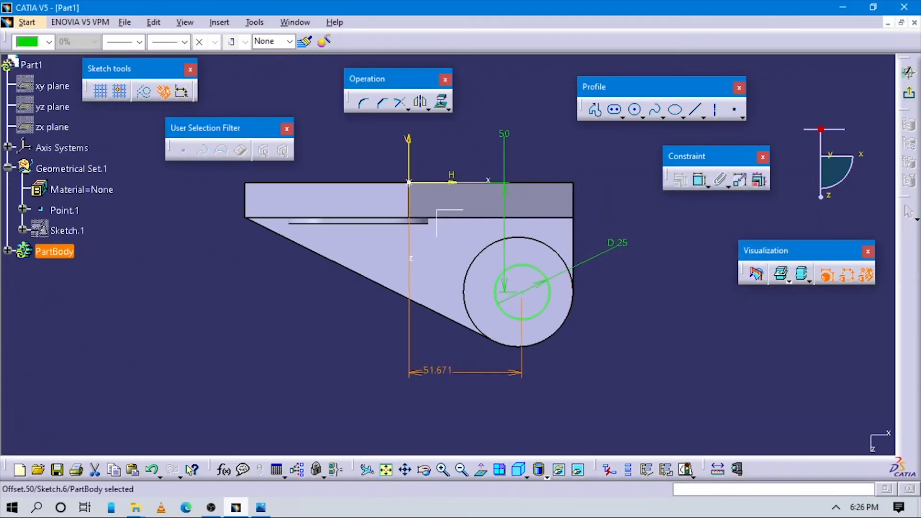
Exit the sketch and pocket the Ø25 circle 25 mm deep through the boss, with the direction reversed.
left_click(908, 72)
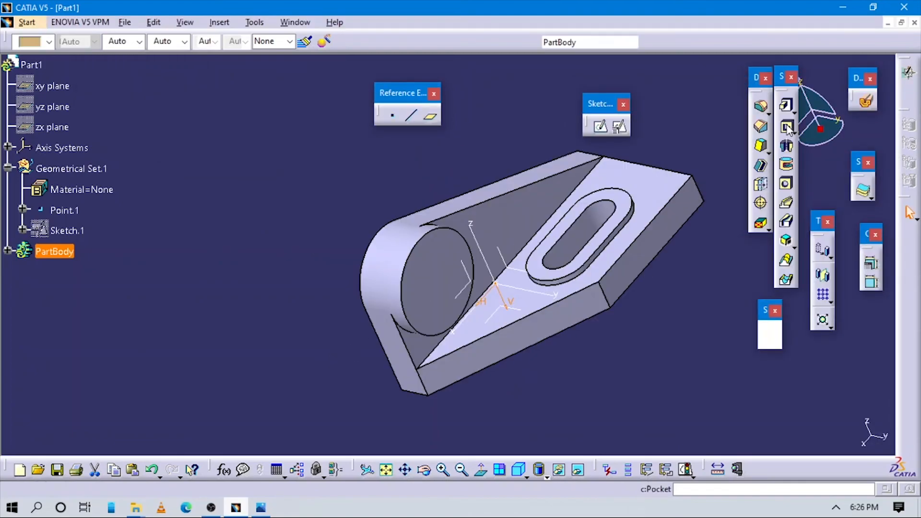
left_click(787, 128)
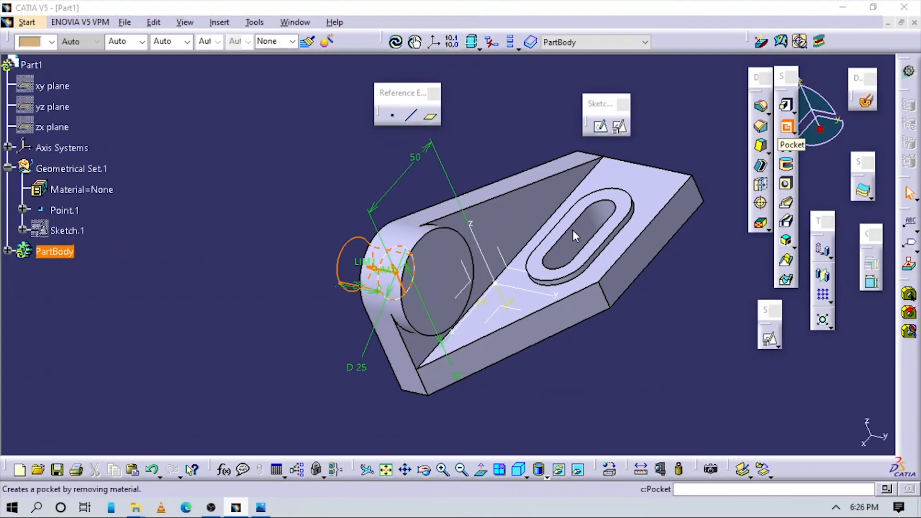
left_click(620, 277)
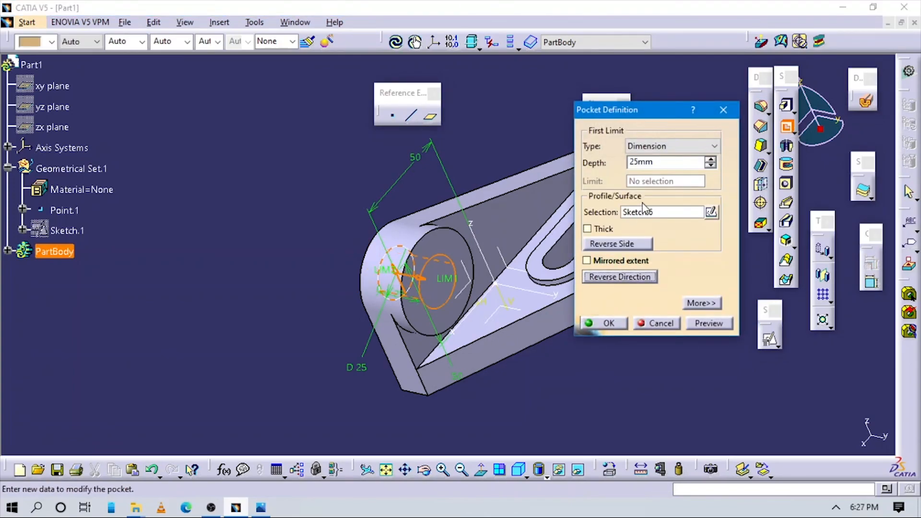
left_click(606, 323)
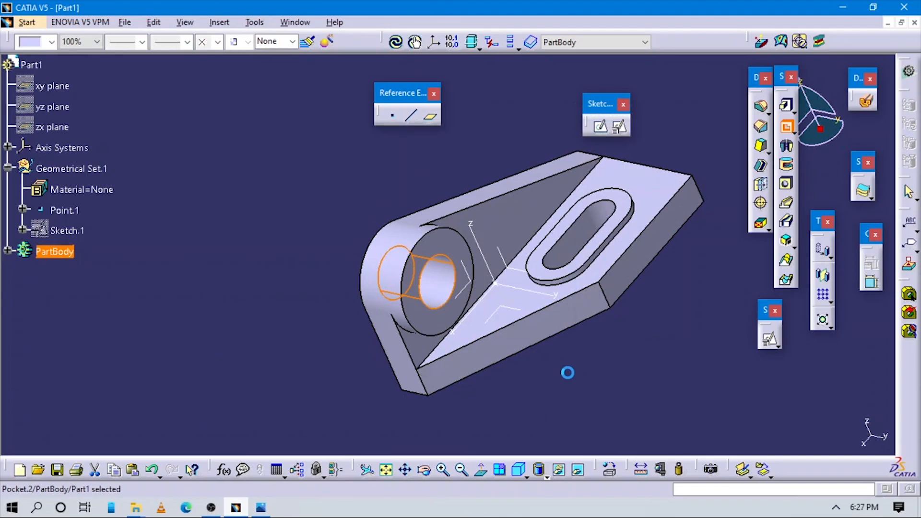
Inspect the bored boss, switch to the isometric view, and compare the bracket with the reference drawing.
middle_click_drag(530, 389, 437, 307)
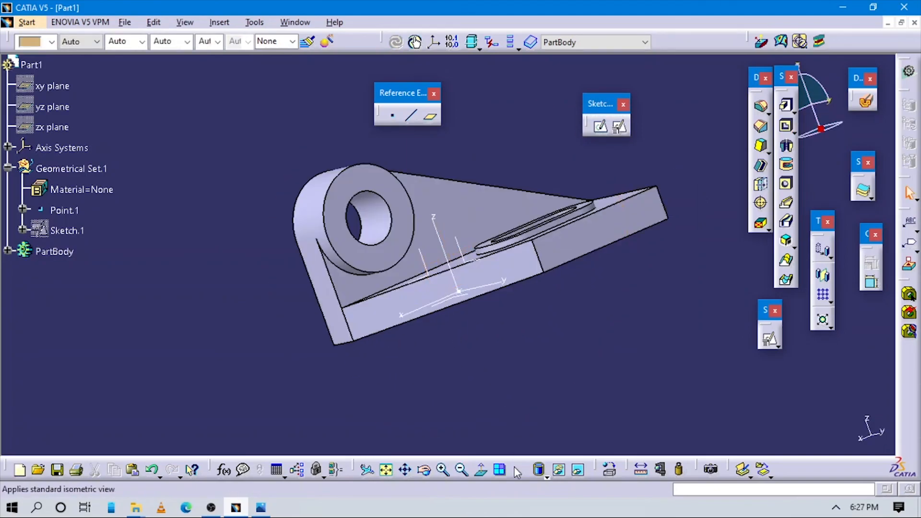
left_click(520, 467)
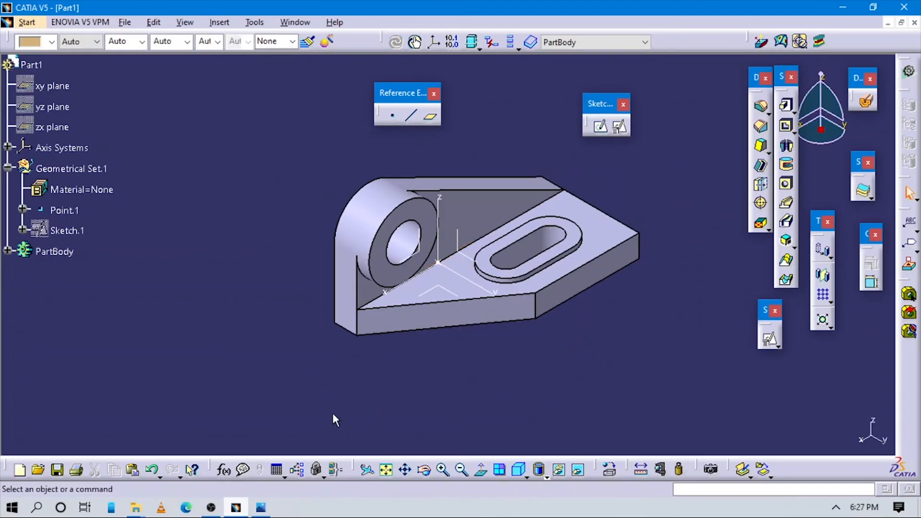
left_click(260, 509)
left_click(235, 508)
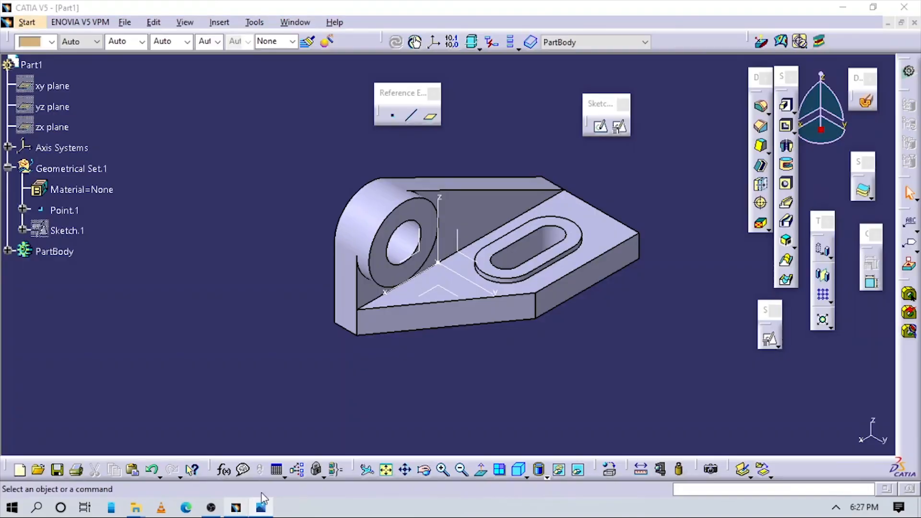